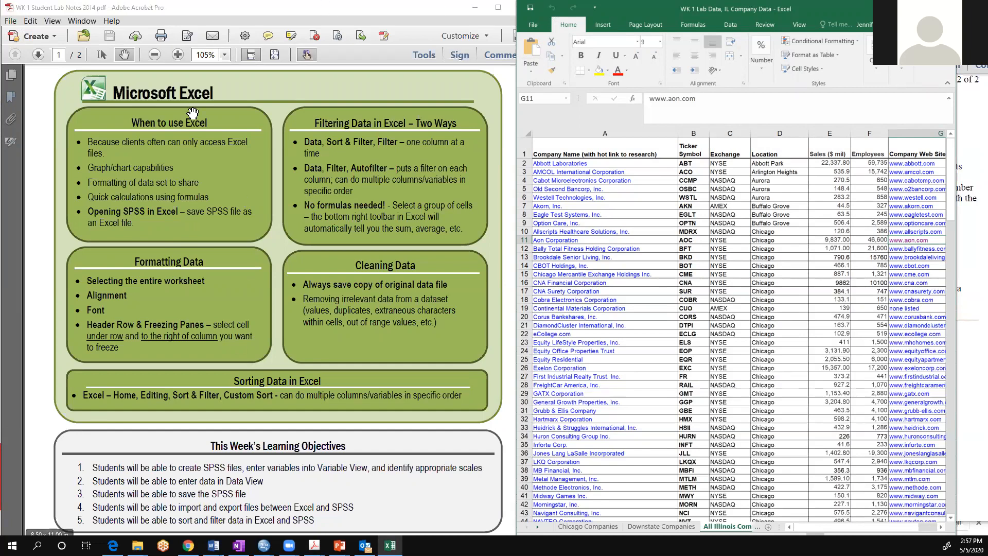
- Open the recently used final project survey template workbook and enlarge its window to fill the screen
click(535, 25)
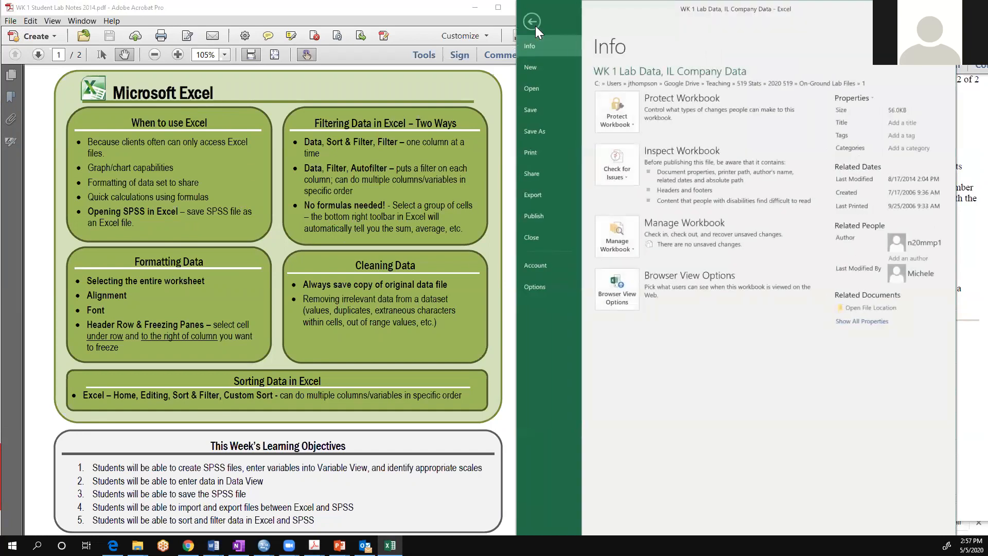
click(542, 89)
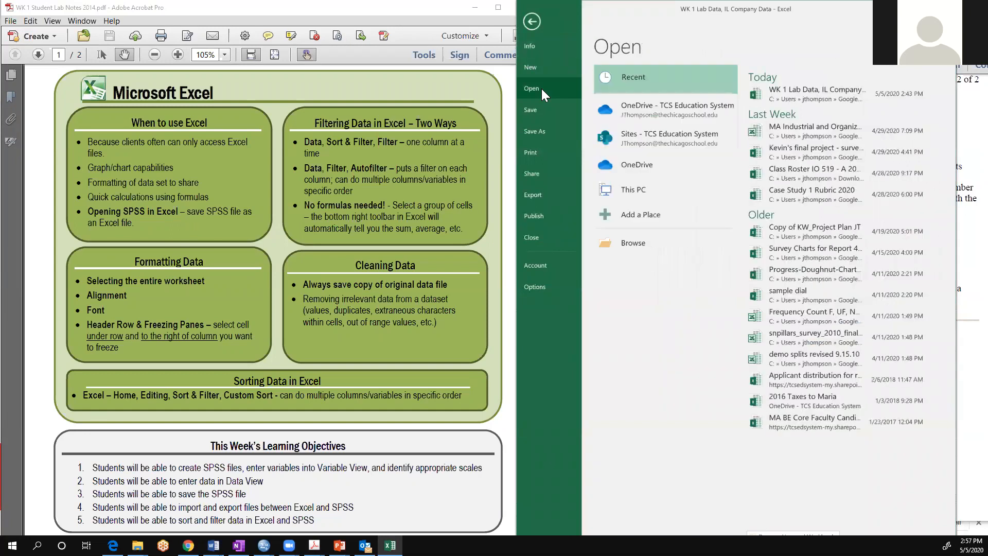
click(837, 147)
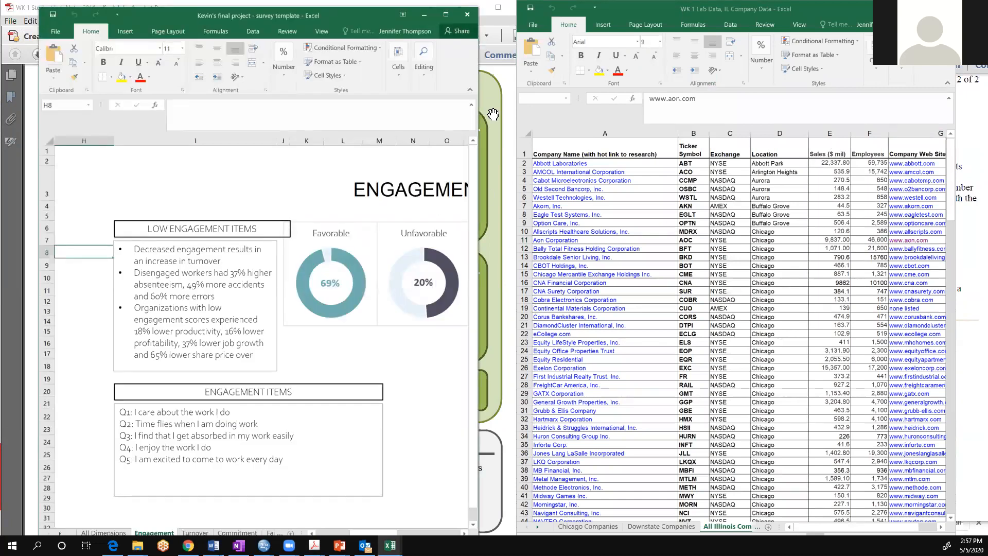
click(450, 14)
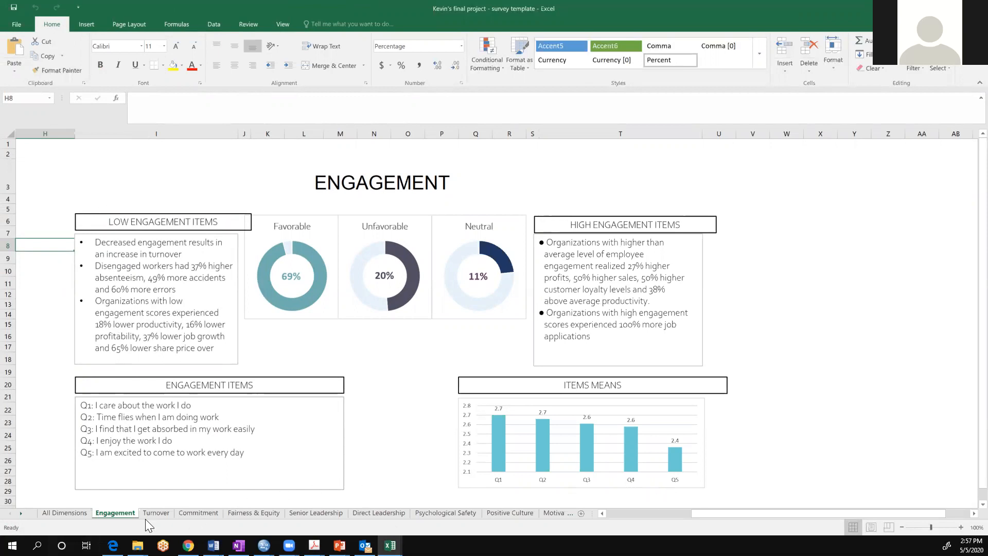
- Look through the Turnover, Fairness & Equity and Direct Leadership dashboard sheets, and return to the WK 1 Lab Data workbook
click(160, 514)
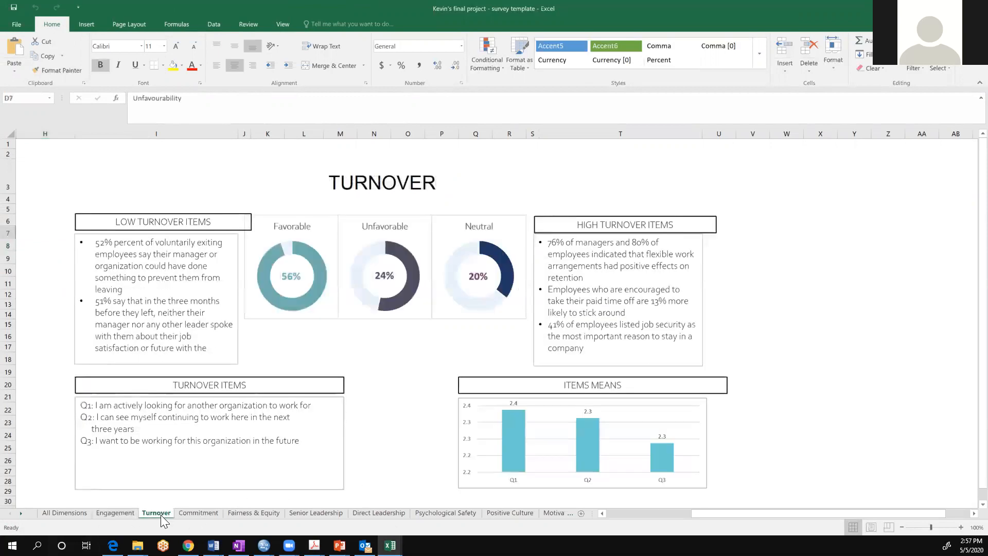
click(260, 513)
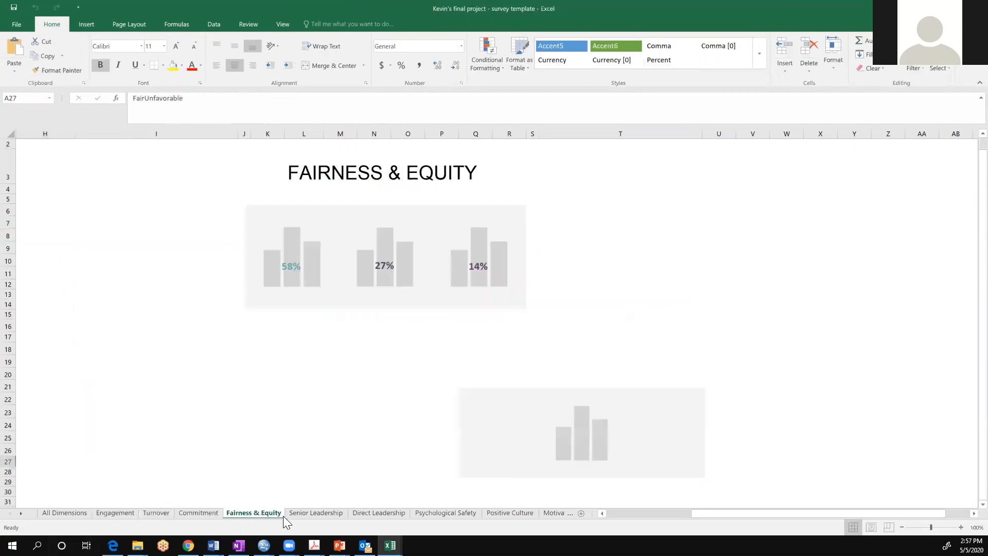
click(389, 510)
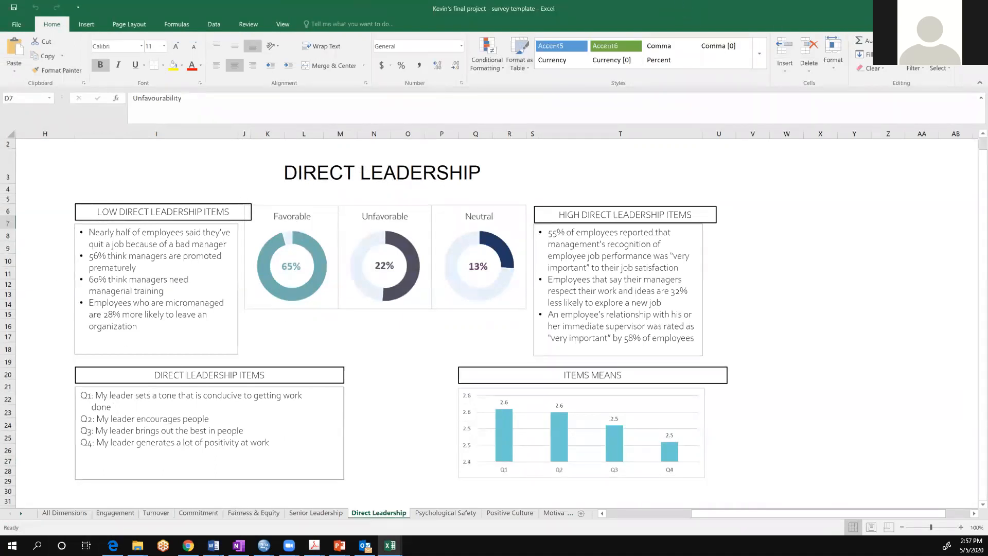
click(589, 132)
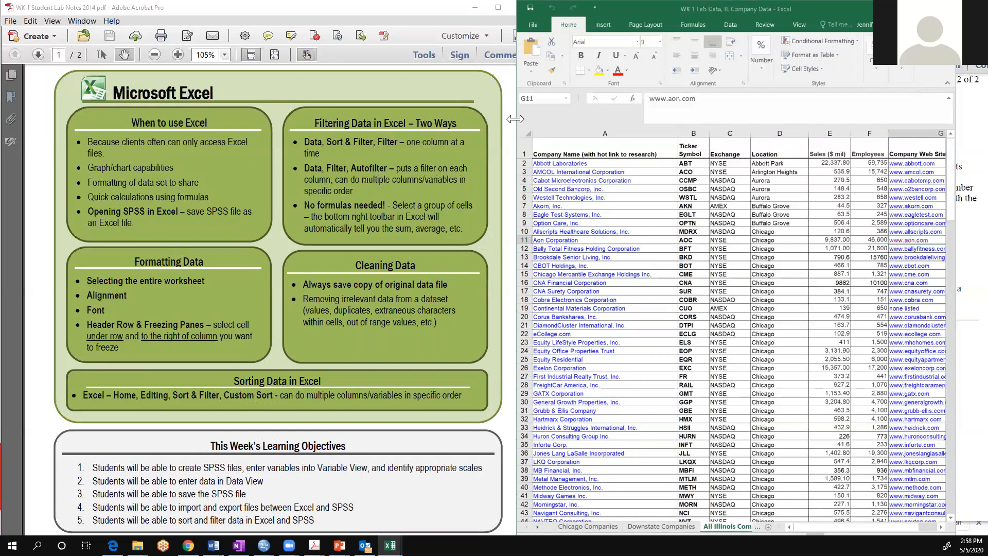
- Widen the WK 1 Lab Data workbook window over the PDF notes until all data columns through Phone Number fit
drag(515, 118, 377, 123)
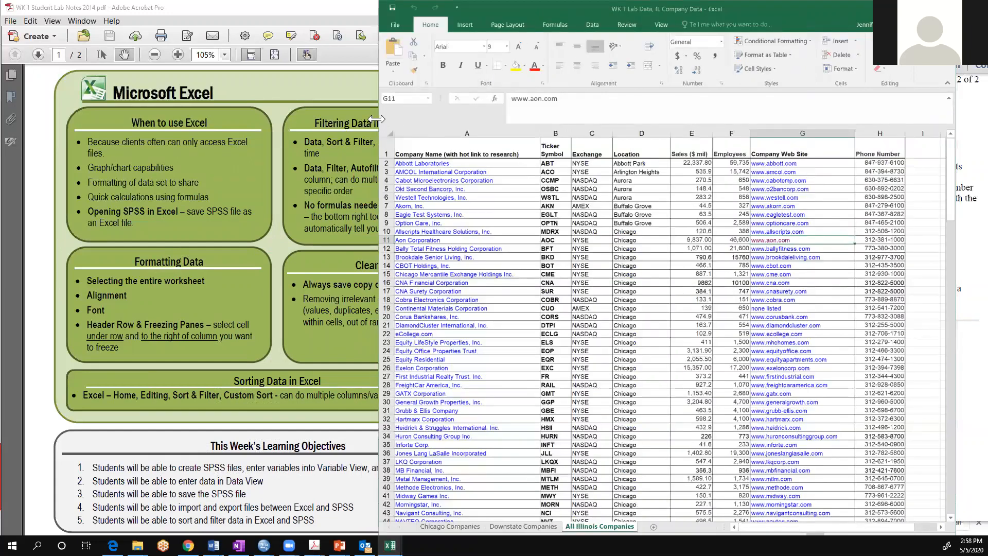
drag(376, 119, 421, 120)
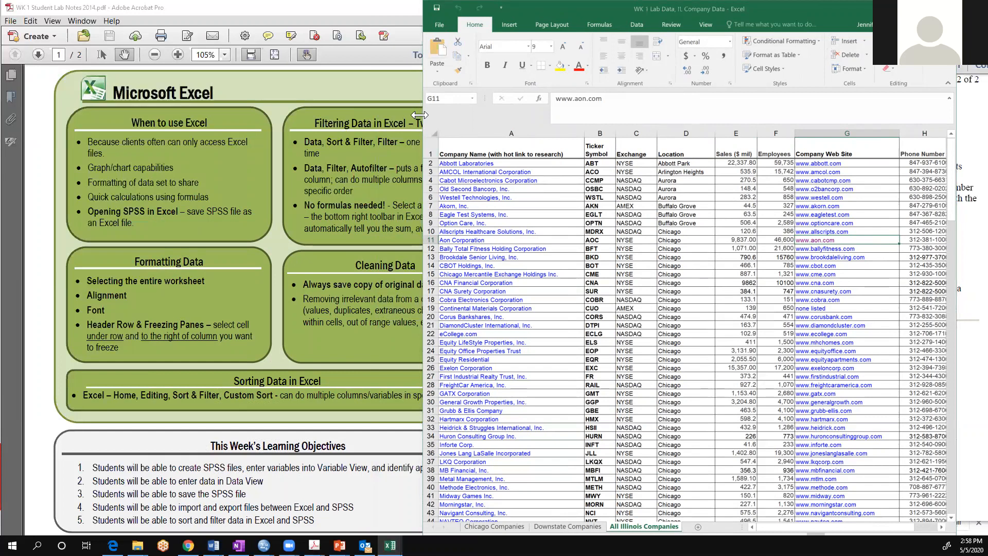
drag(419, 115, 174, 115)
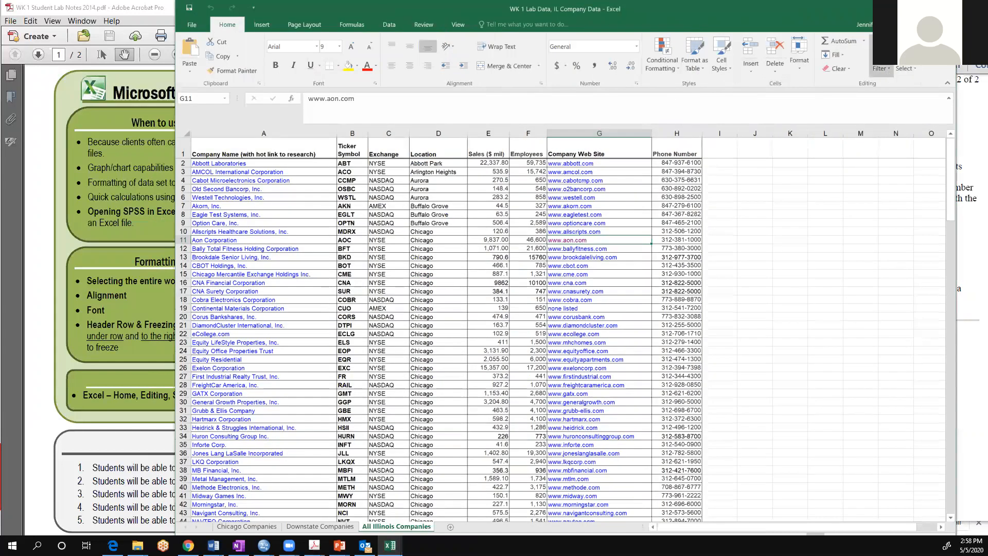
- Sort the company list on the All Illinois Companies sheet by Exchange from A to Z
click(888, 67)
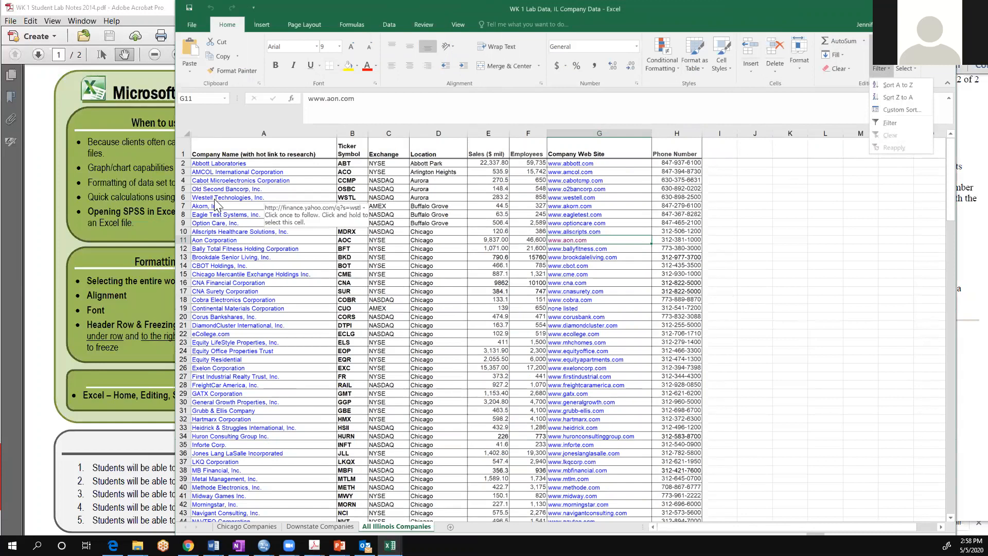
click(388, 170)
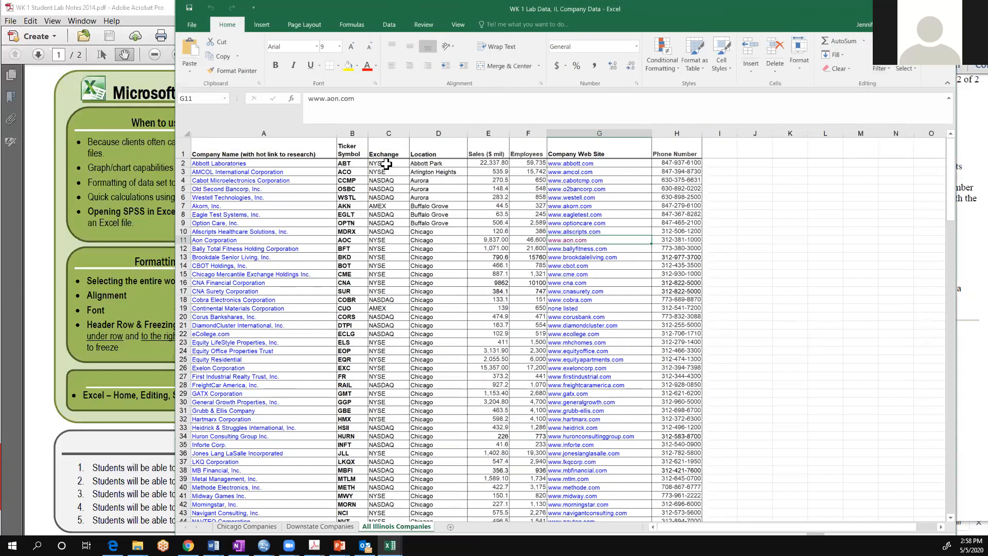
click(388, 168)
click(391, 148)
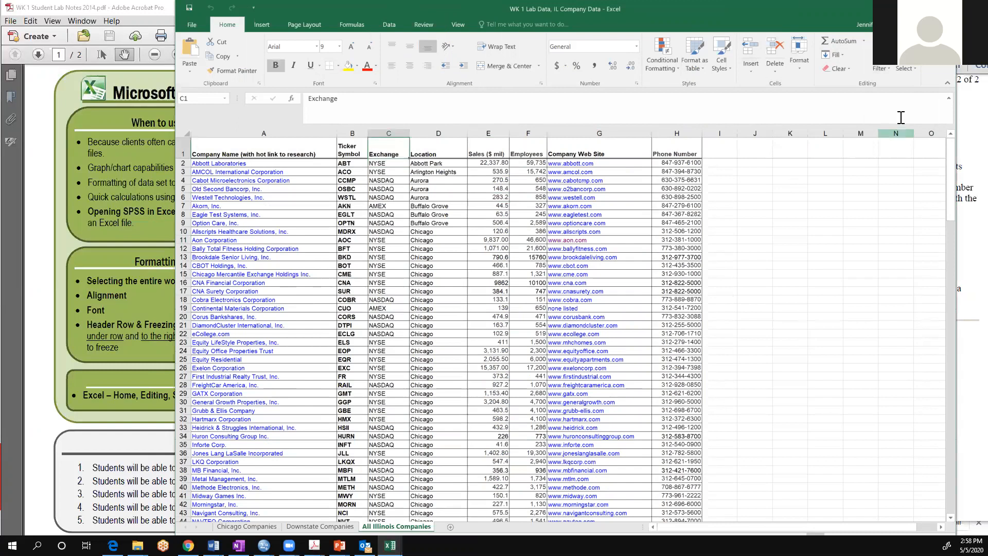
click(882, 67)
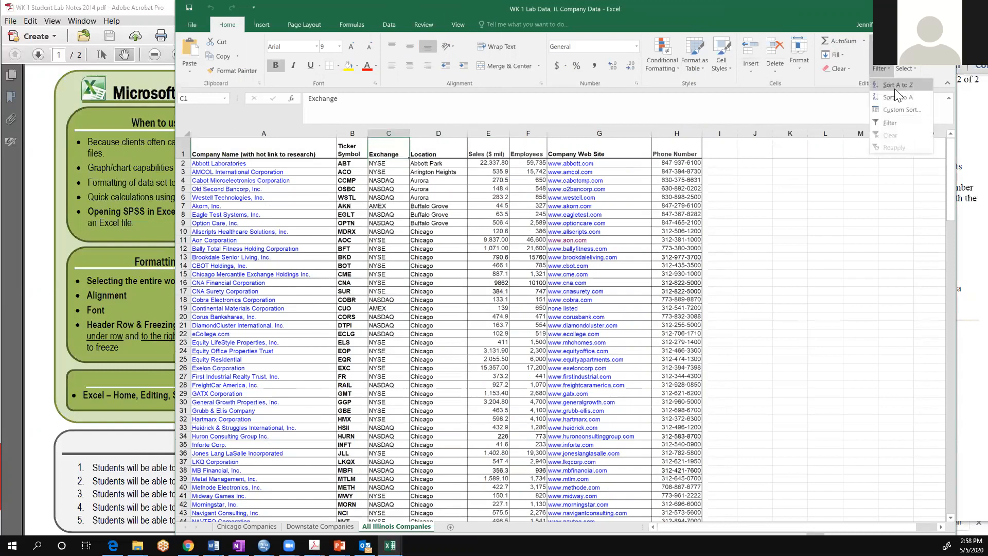
click(894, 84)
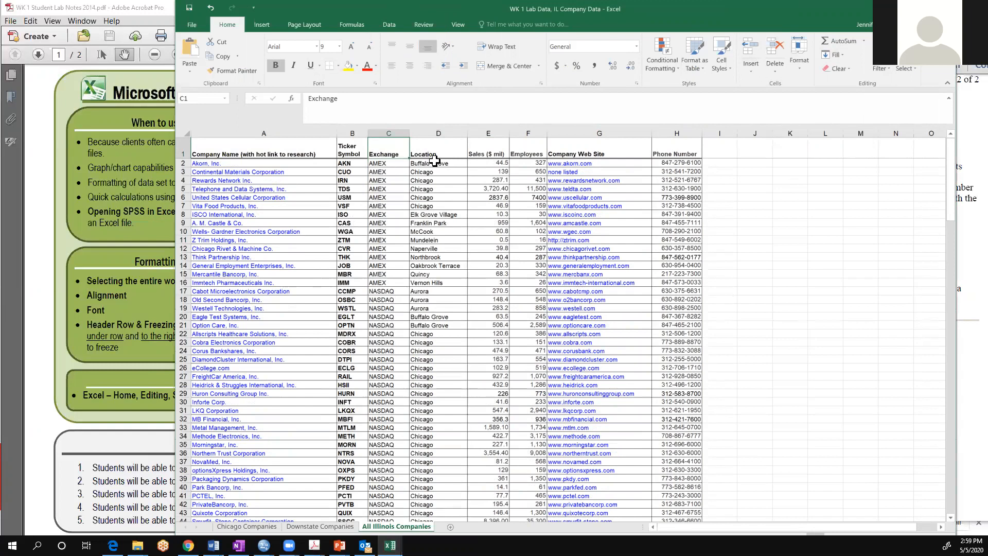
- Apply a custom sort to the company list by Exchange from A to Z, with Employees from smallest to largest as second level
click(892, 69)
click(895, 111)
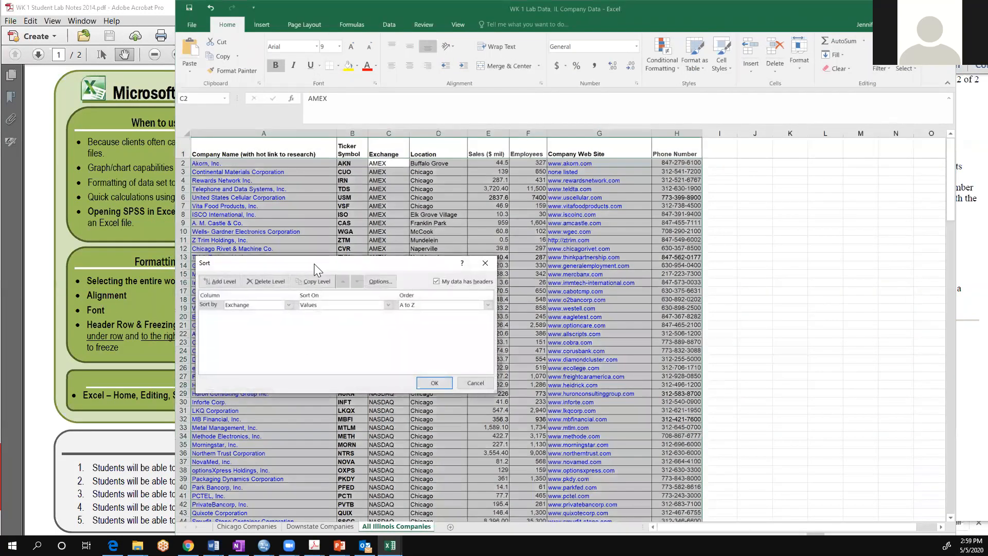
drag(313, 263, 705, 225)
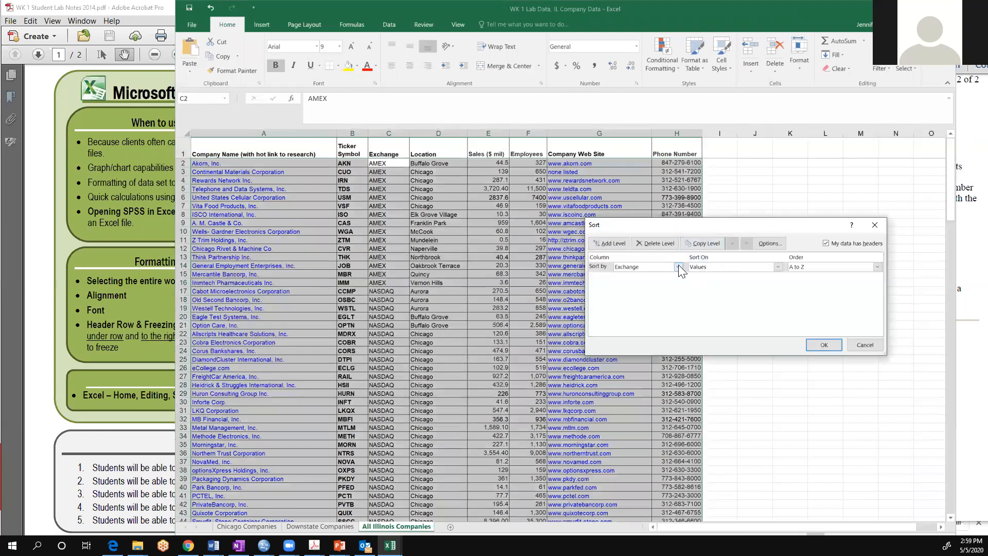
click(777, 267)
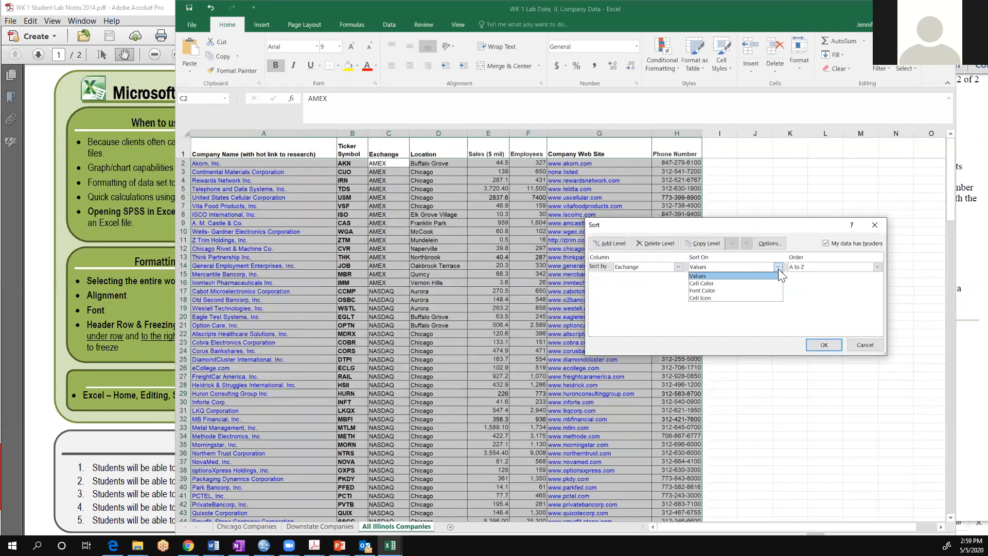
click(644, 299)
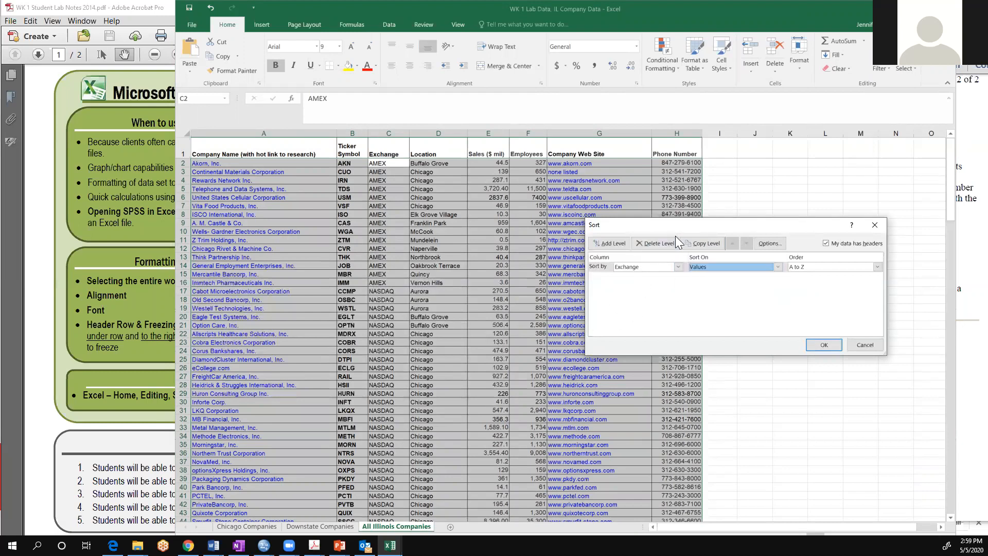
click(609, 243)
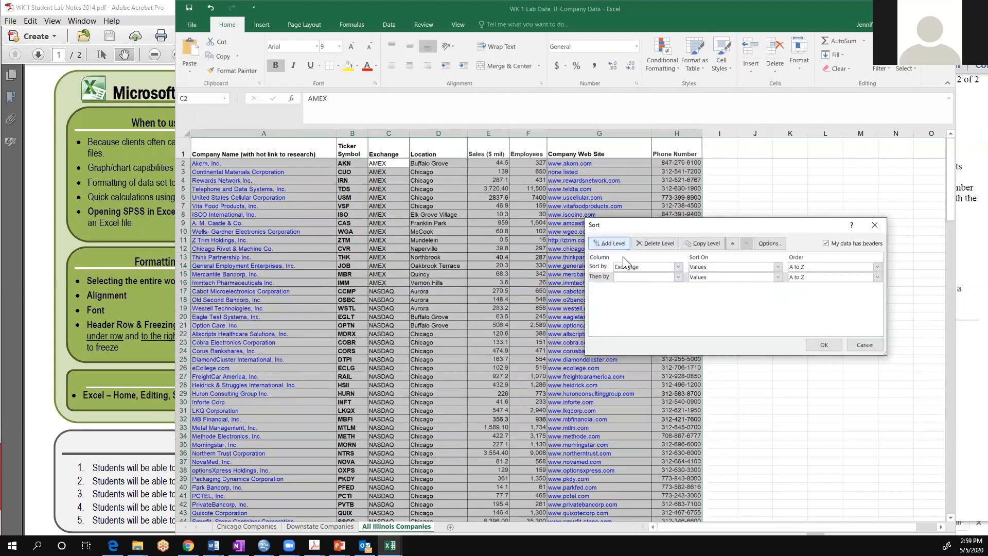
click(678, 276)
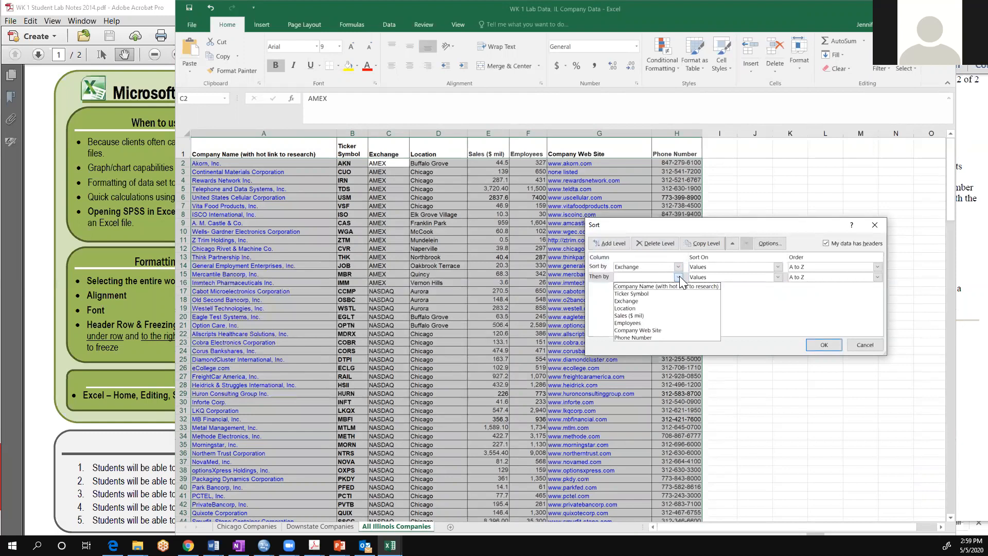
click(668, 320)
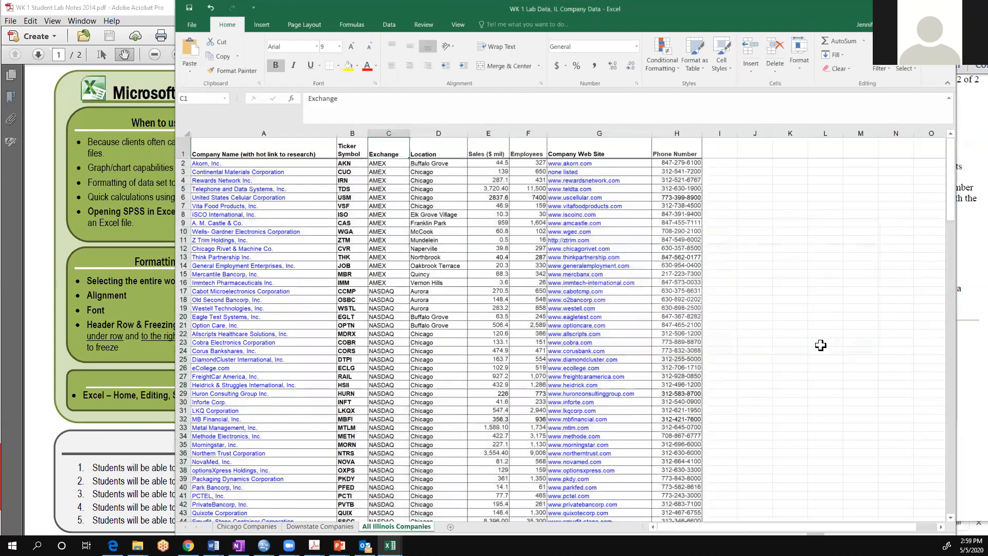
click(823, 344)
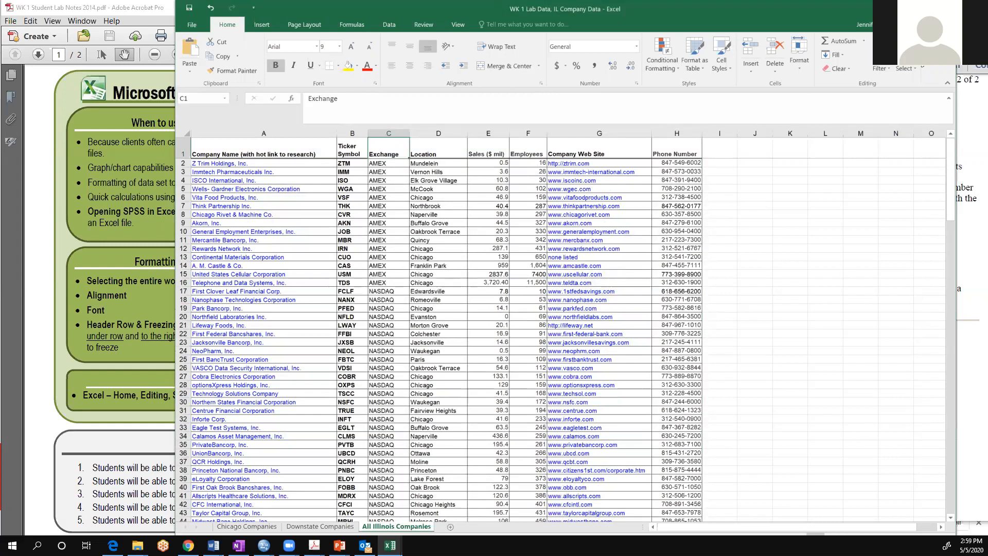
- Add filters to the header row and filter the Location column to show only Chicago
click(889, 67)
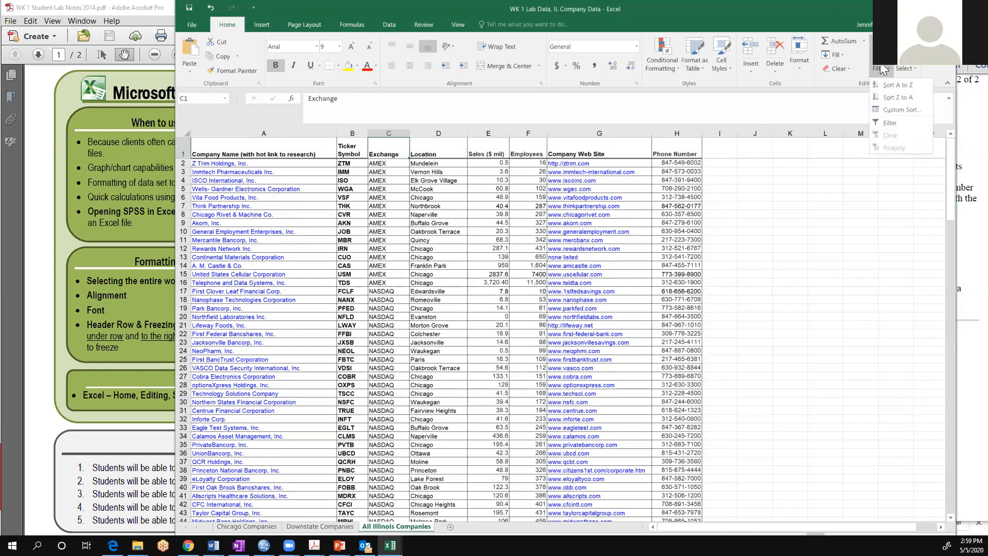
click(888, 122)
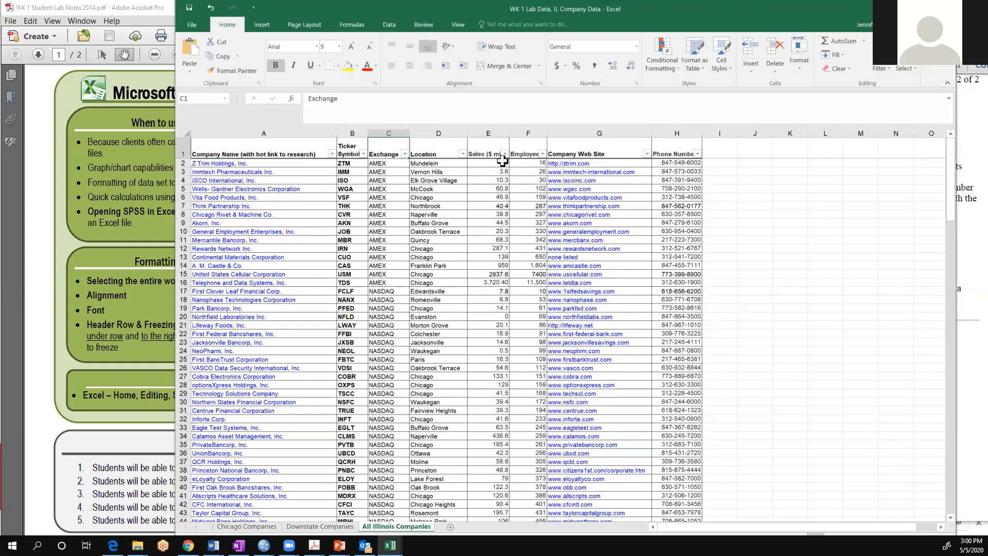
click(462, 154)
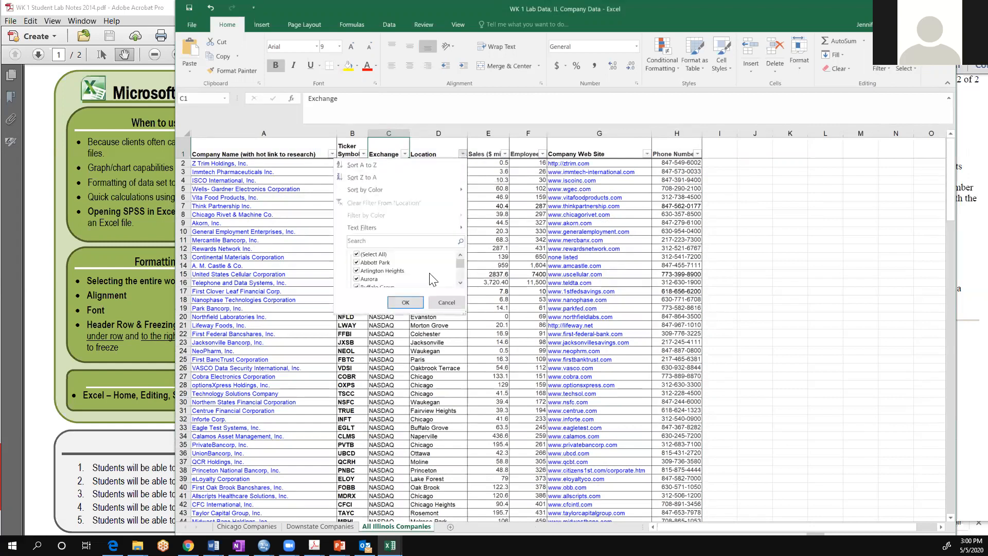
click(357, 254)
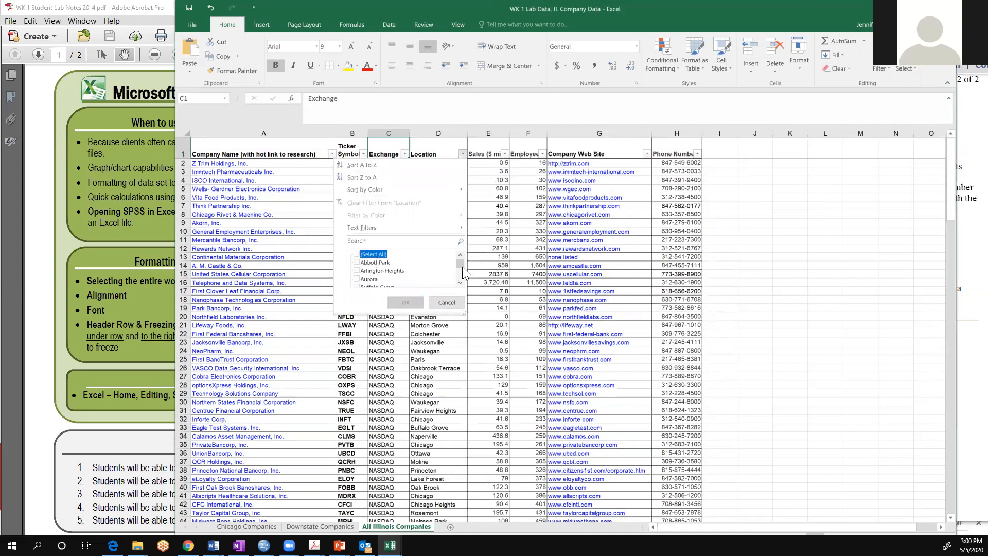
click(460, 282)
click(461, 282)
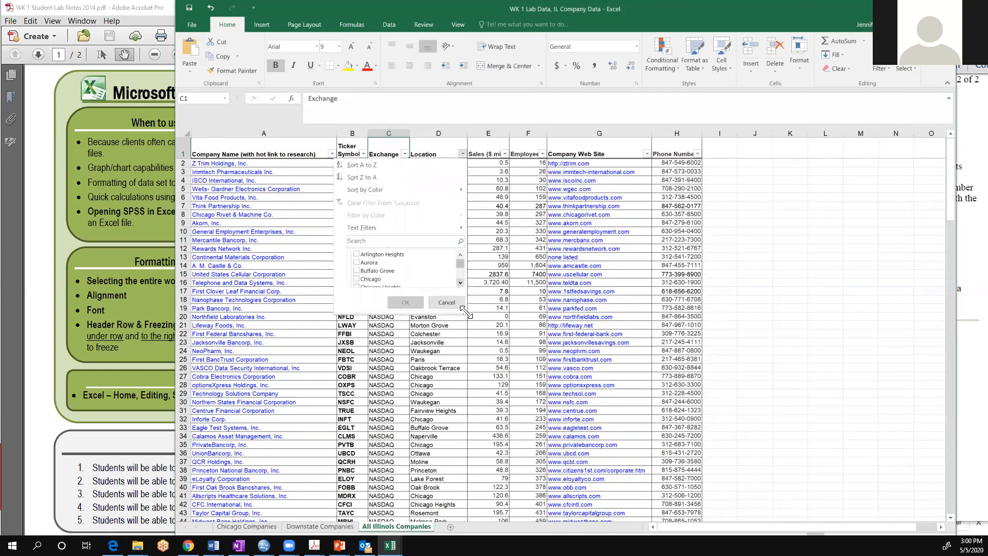
drag(465, 311, 525, 410)
click(356, 278)
click(479, 404)
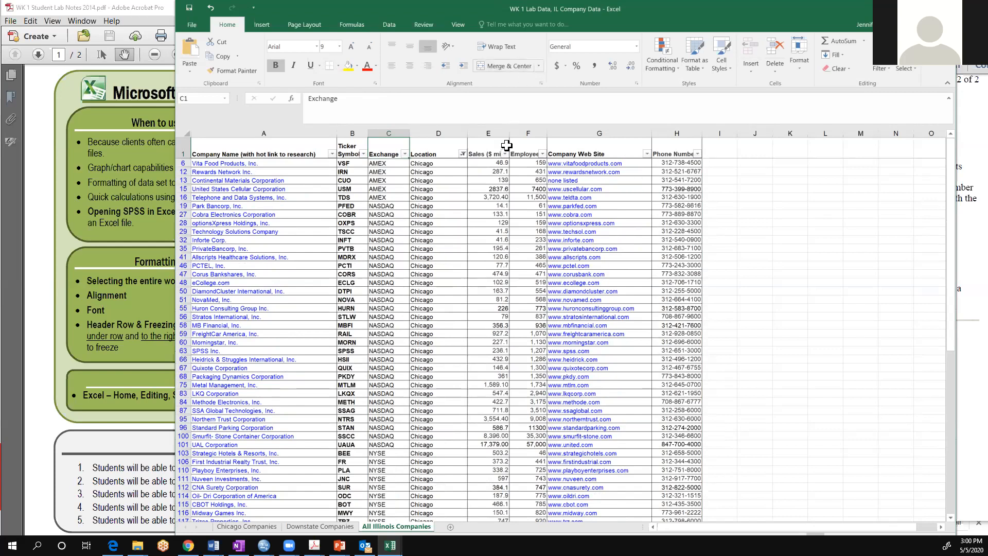
- Examine the filter lists of the Location and Sales ($ mil) columns, enlarging the Sales list and keeping all its values included
click(462, 153)
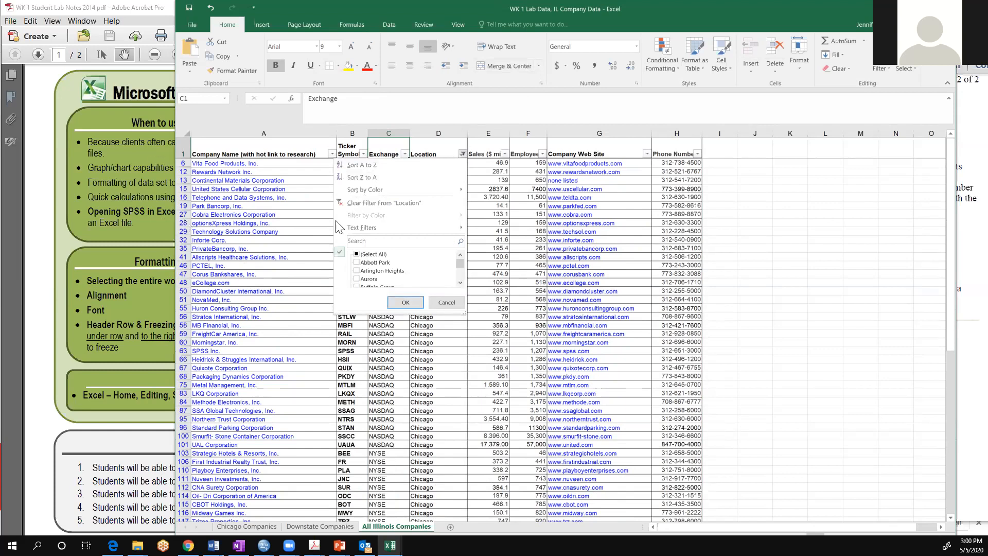
click(446, 303)
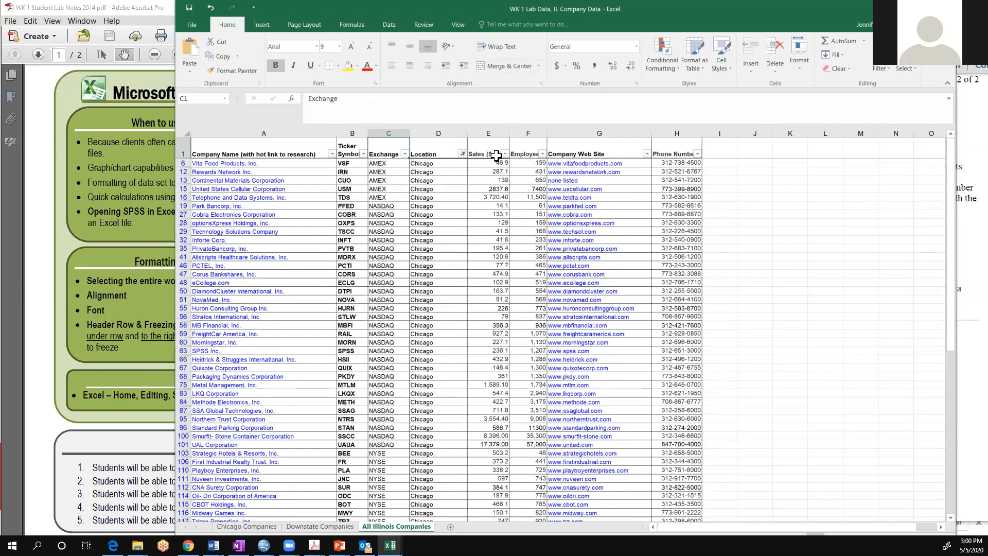
click(505, 154)
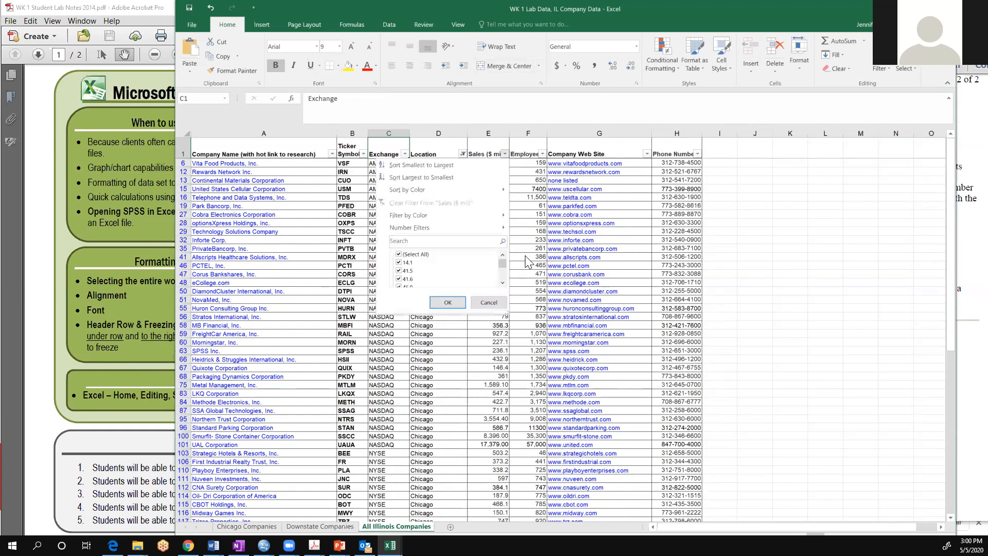
mouse_move(480, 219)
click(398, 256)
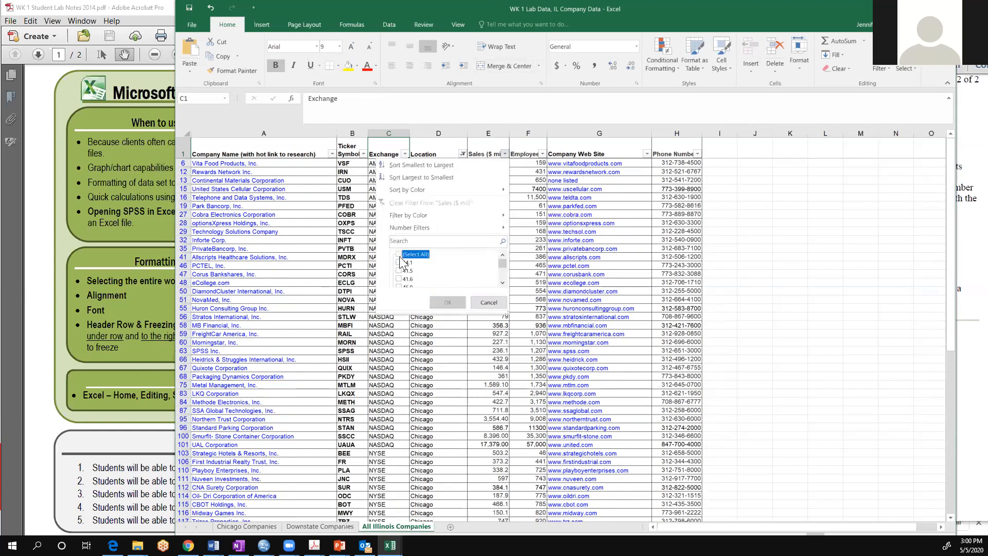
click(399, 255)
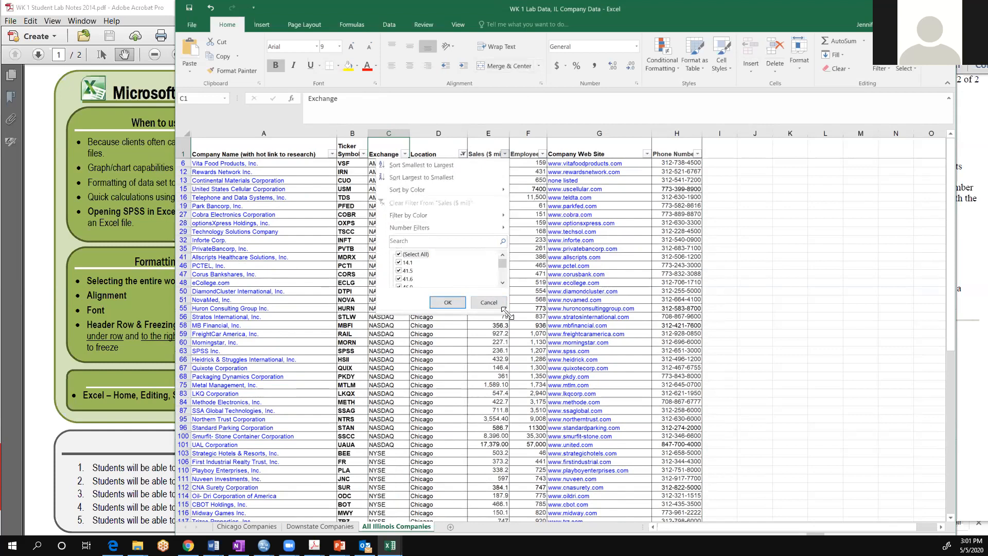
drag(506, 311, 770, 538)
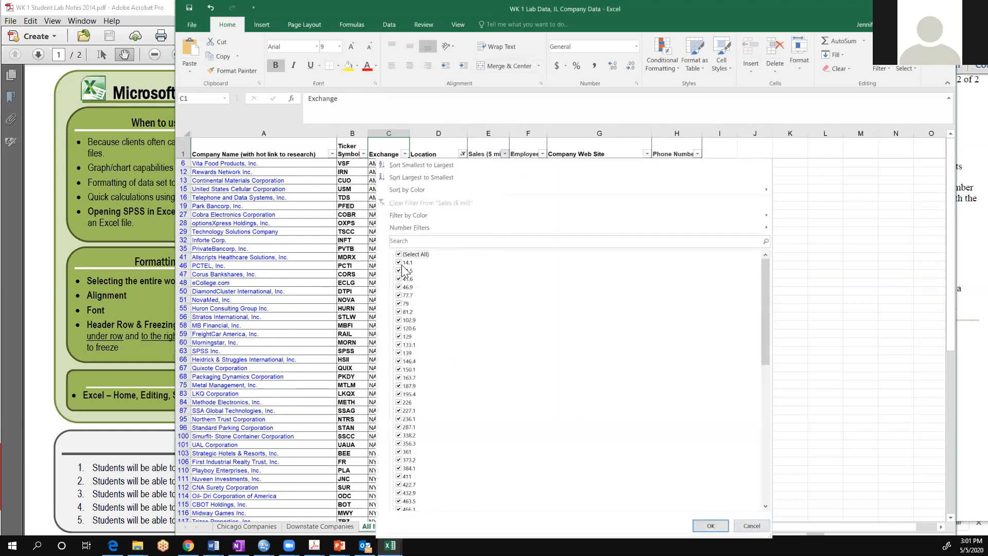
drag(763, 338, 770, 388)
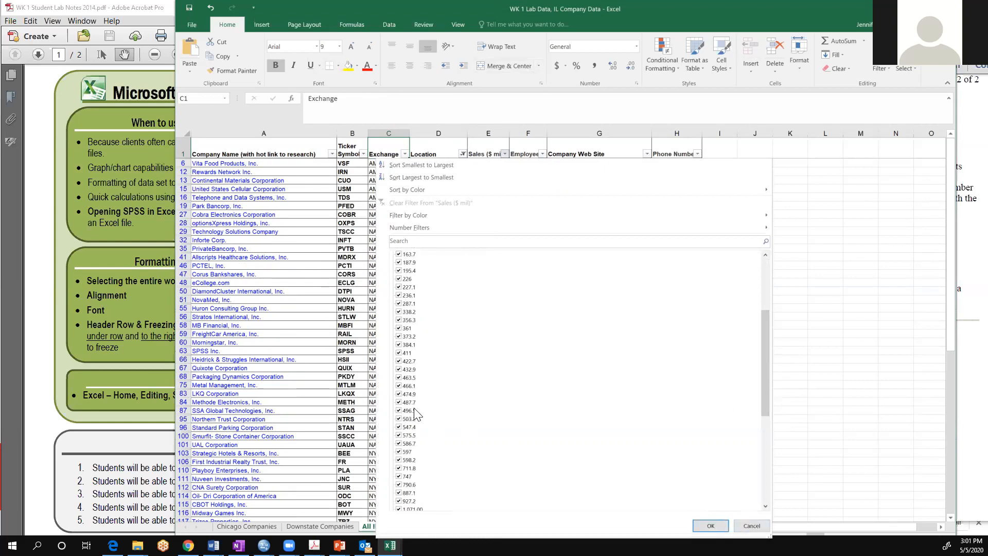
click(710, 525)
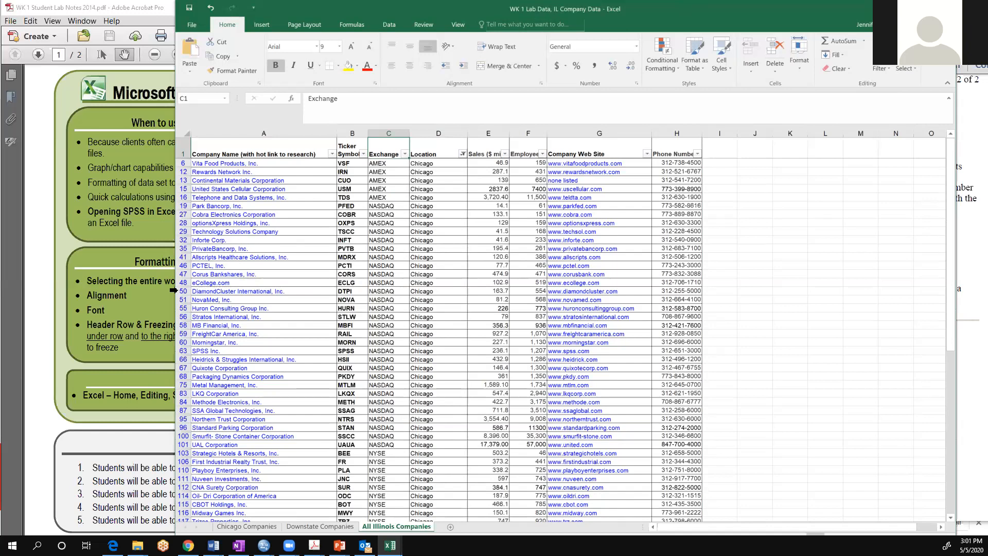
- Check the lab notes on formula-free totals, maximize the workbook and read the summary statistics for Sales cells E6:E16 and E59:E75
click(146, 314)
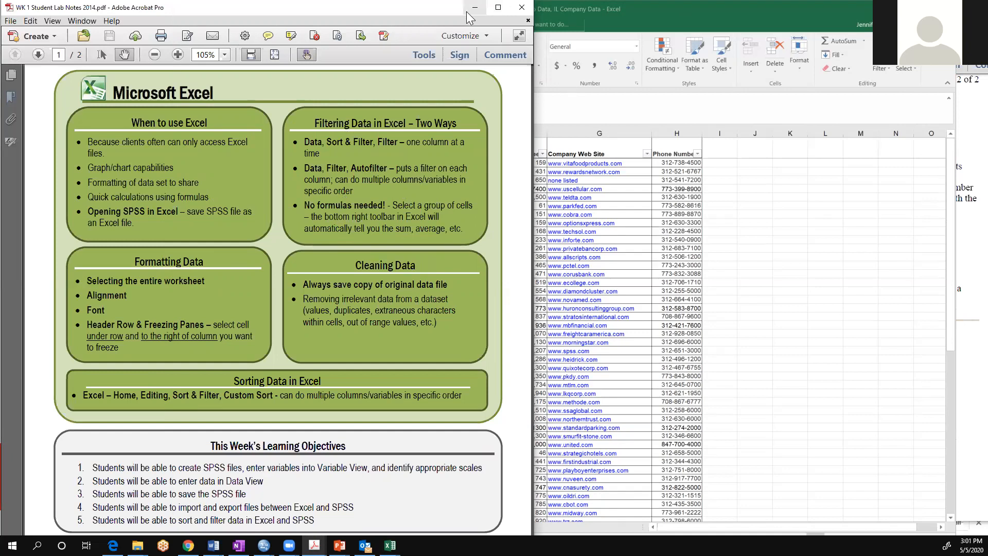
click(813, 216)
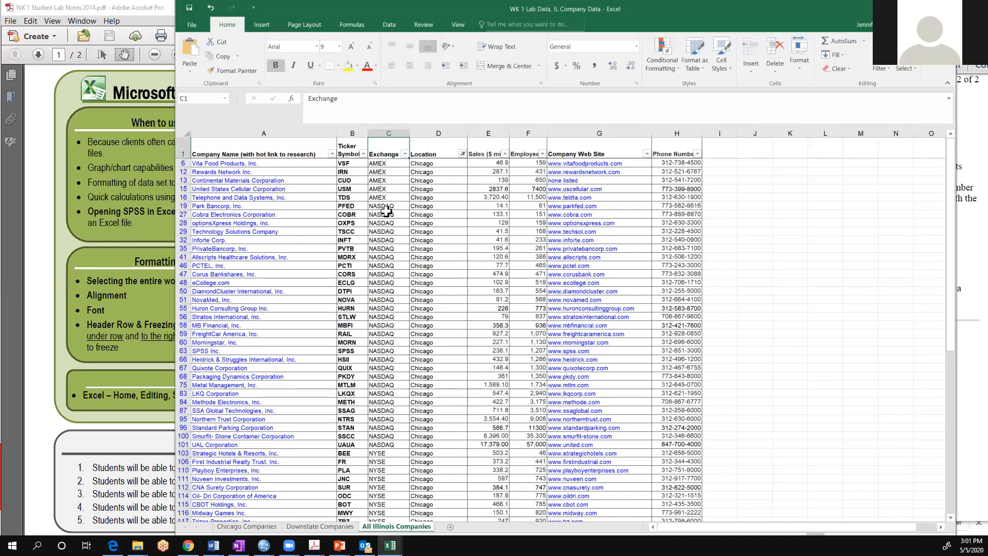
click(486, 163)
drag(486, 162, 503, 197)
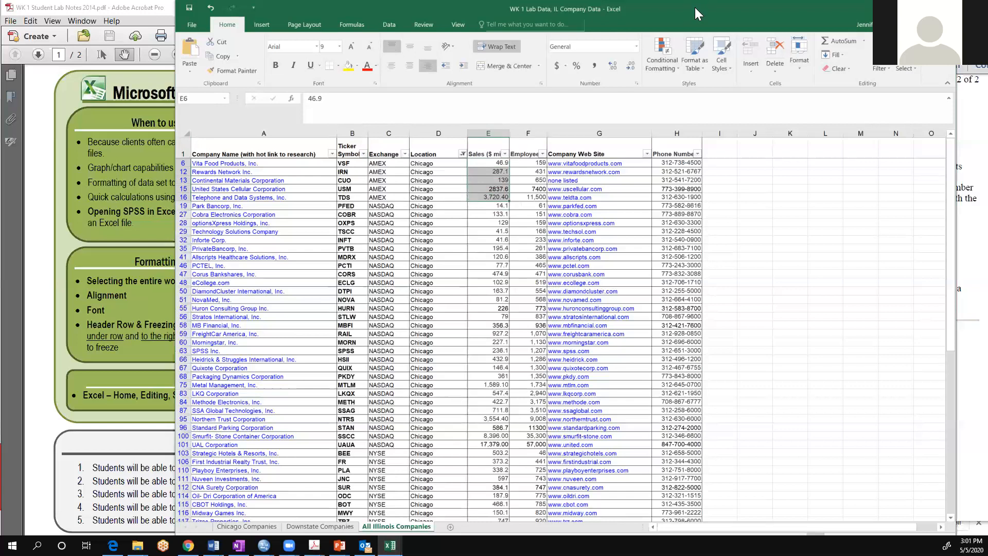
drag(695, 7, 696, 0)
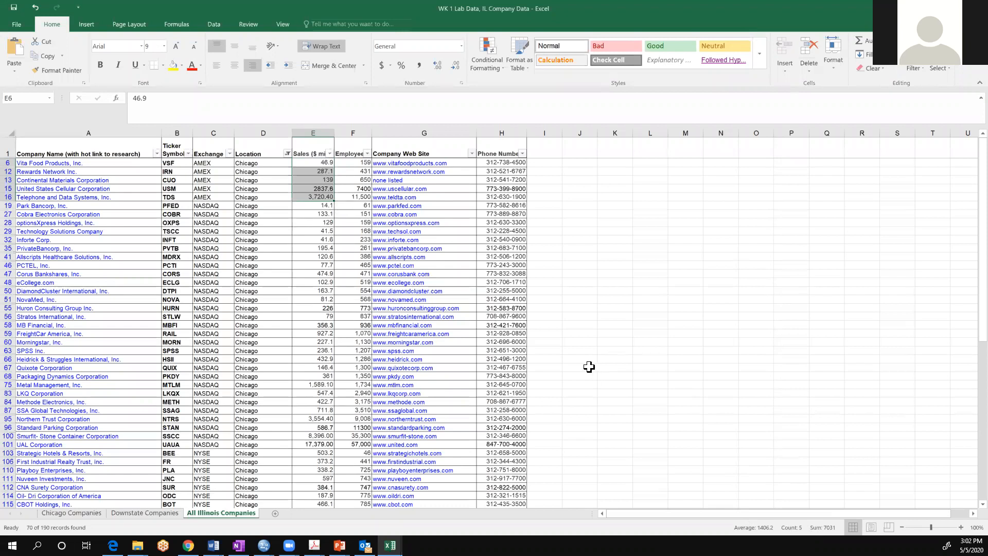
drag(318, 334, 324, 385)
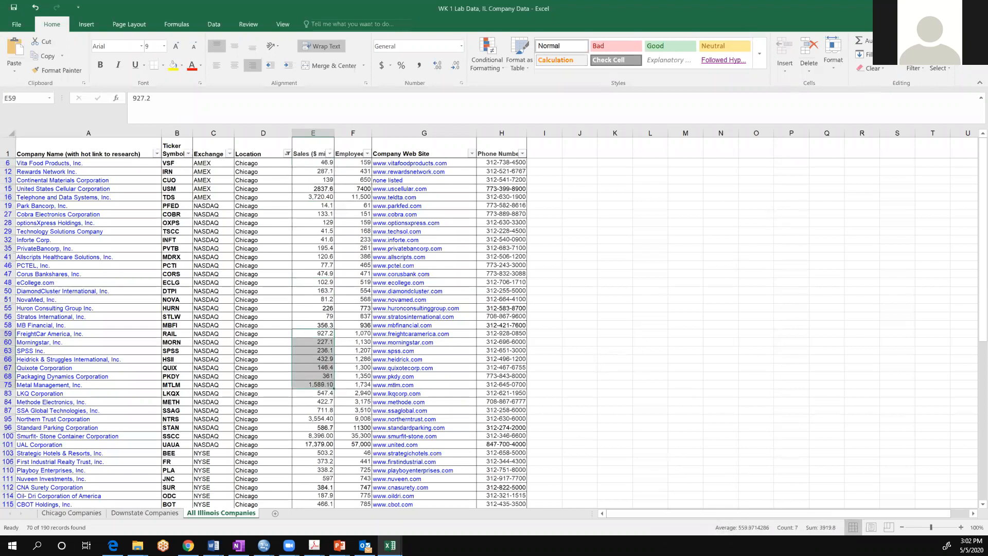
- Restore the workbook window and narrow it so the notes show beside it, and consult their Formatting Data section
click(953, 8)
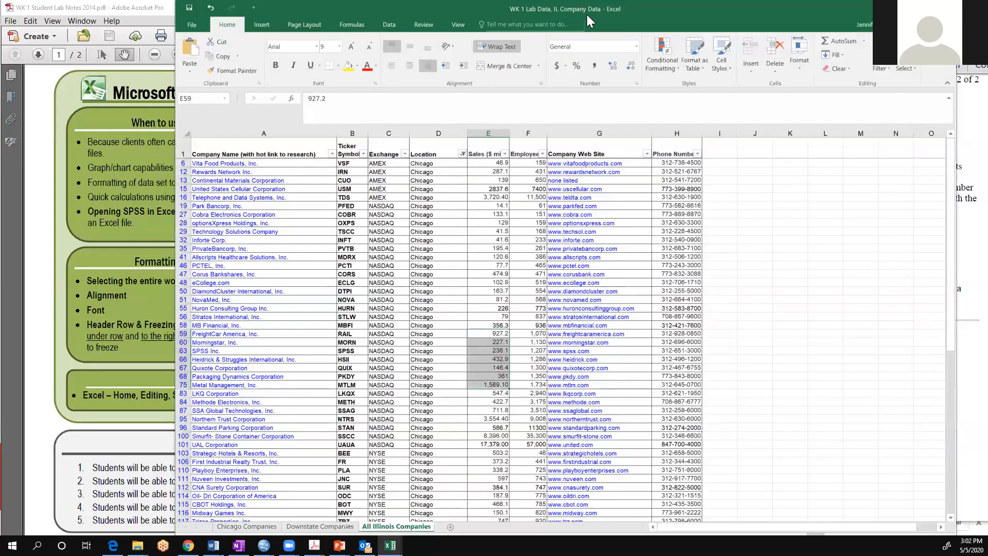
drag(175, 283, 447, 284)
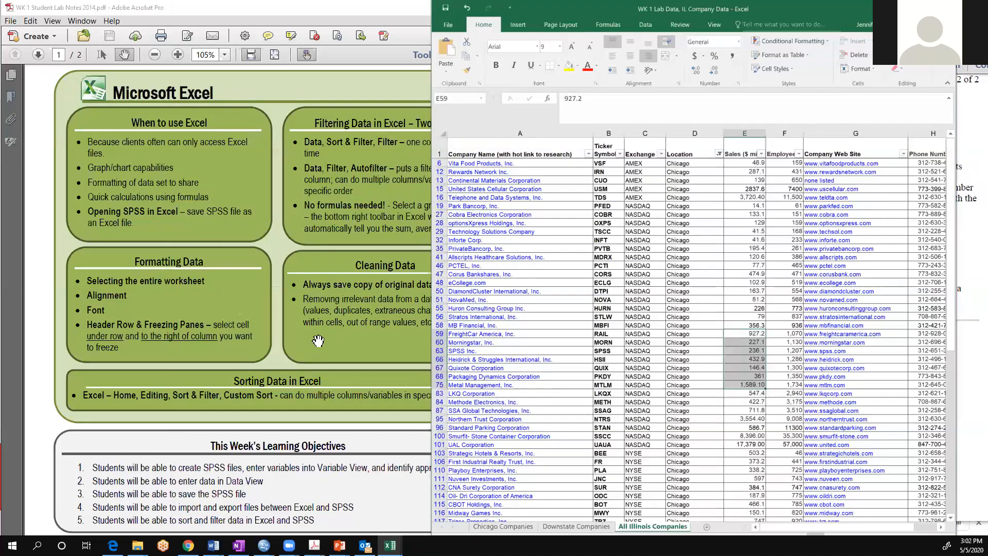
click(315, 335)
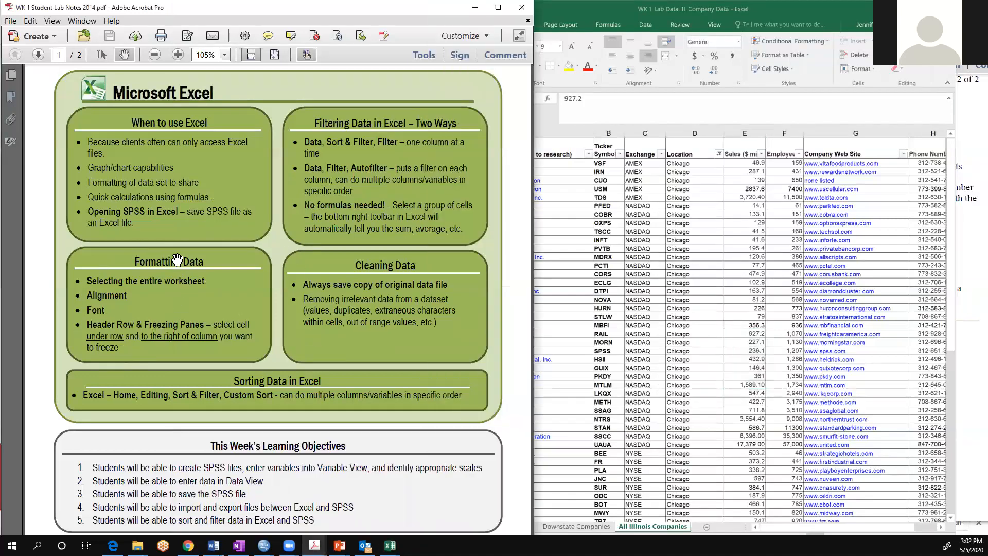
click(642, 272)
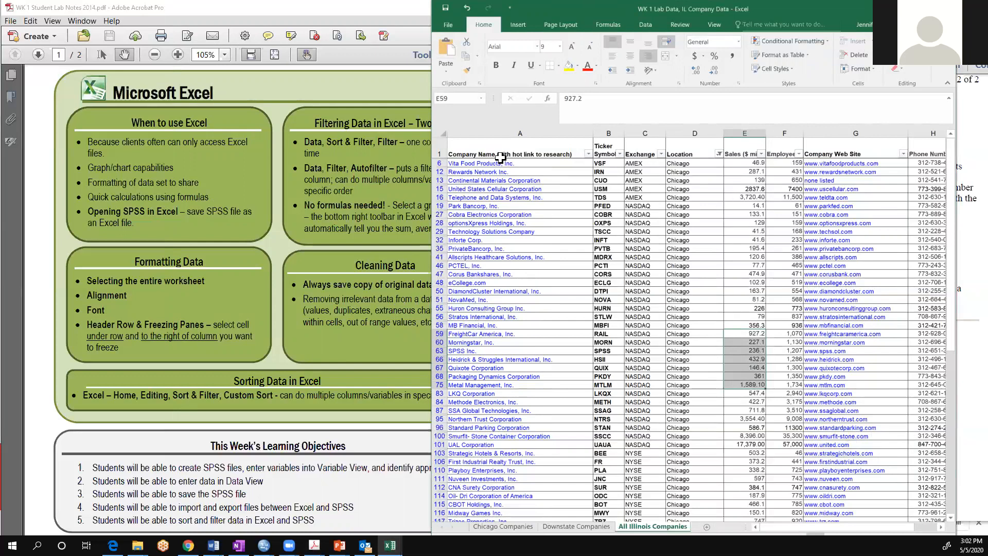
- Set the font size of the entire All Illinois Companies worksheet to 11
click(442, 132)
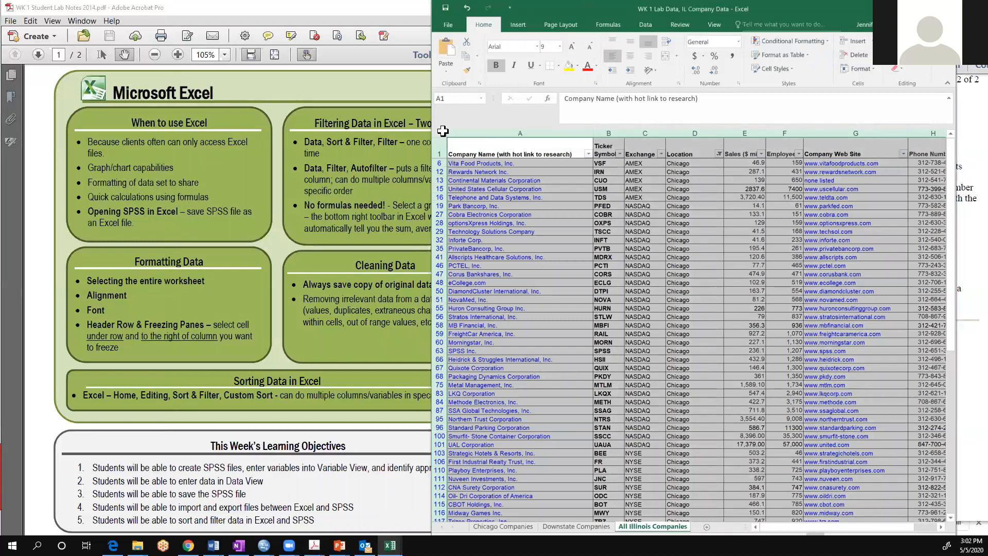
click(559, 46)
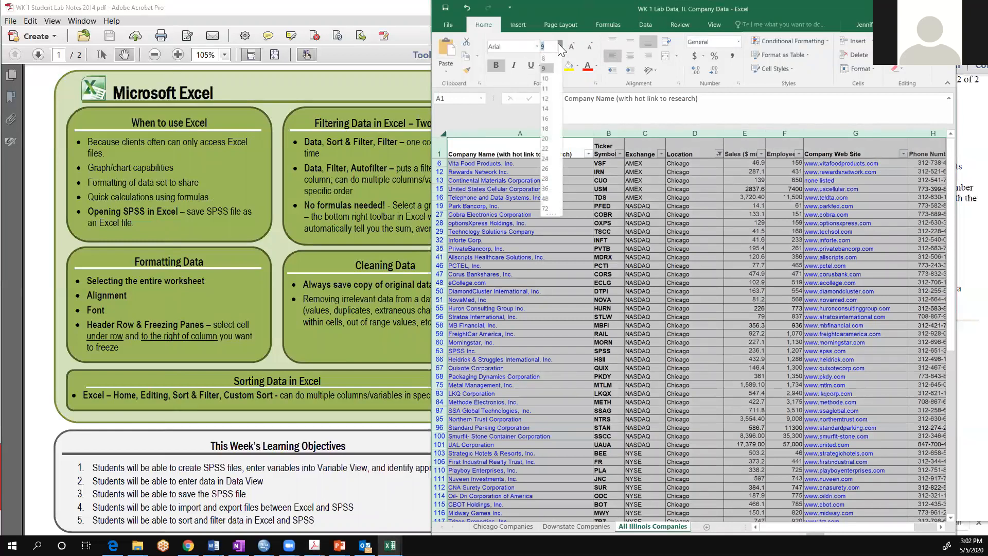
click(551, 90)
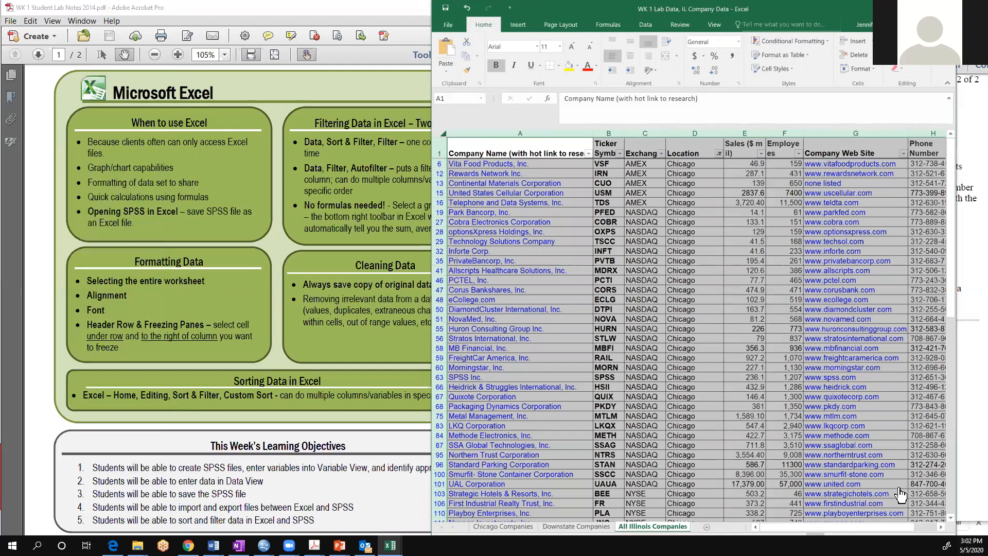
click(797, 415)
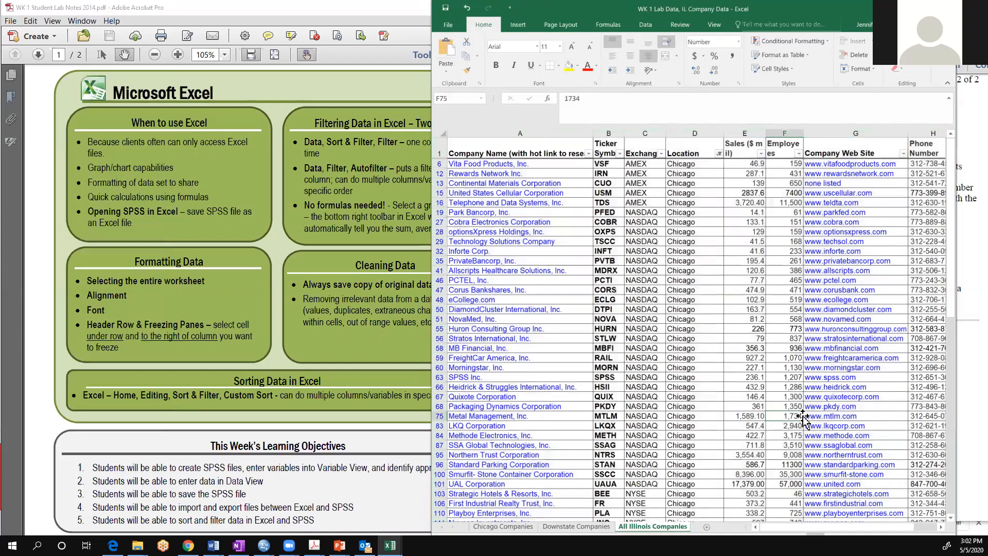
- Center the contents of the whole Company Name column horizontally
click(498, 125)
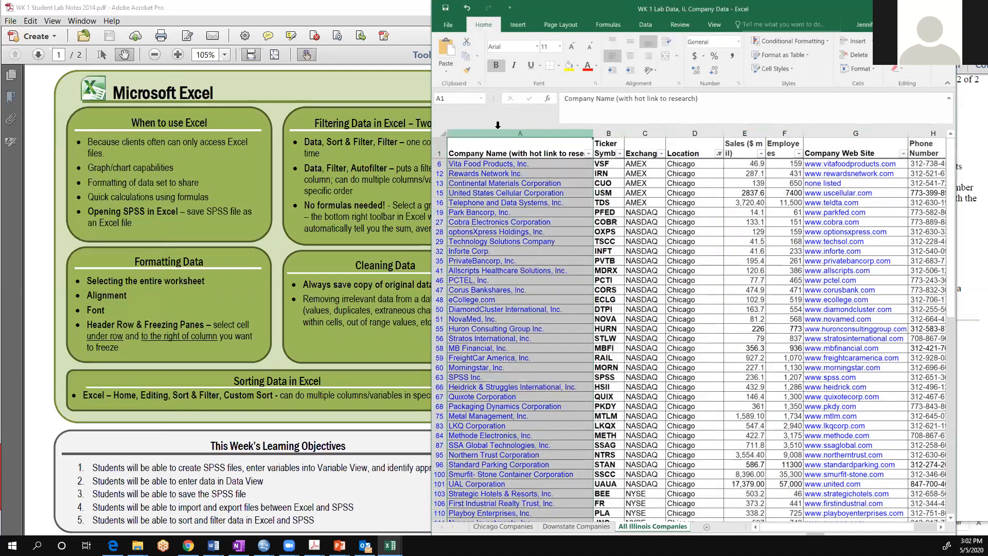
click(437, 173)
click(617, 193)
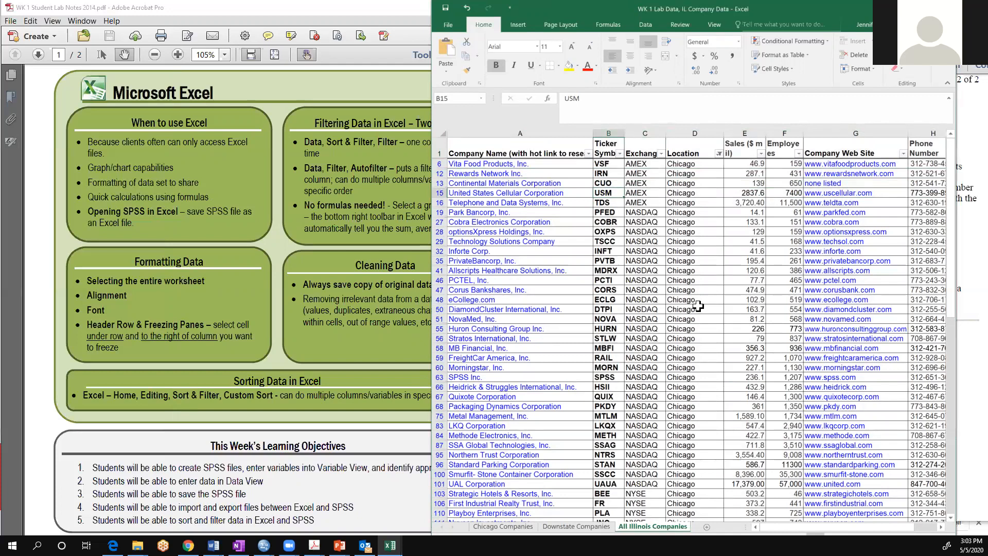
click(535, 134)
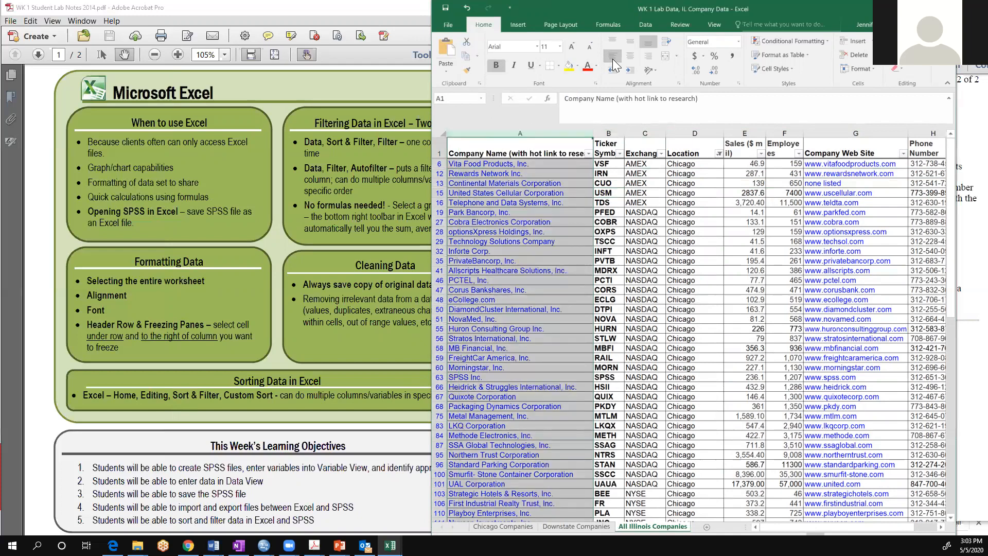
click(629, 56)
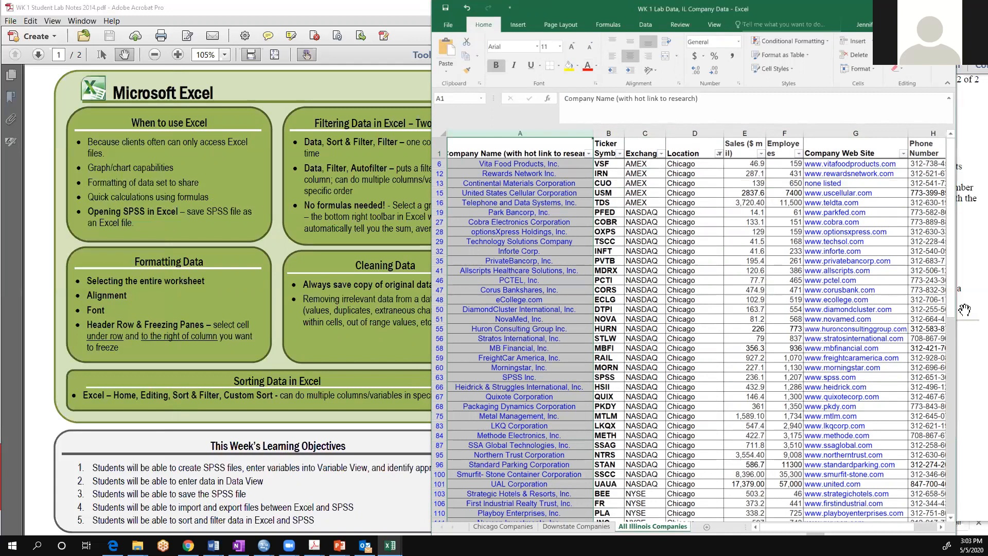
- Format the Sales ($ mil) column as Currency with the $ symbol and 0 decimal places
click(744, 133)
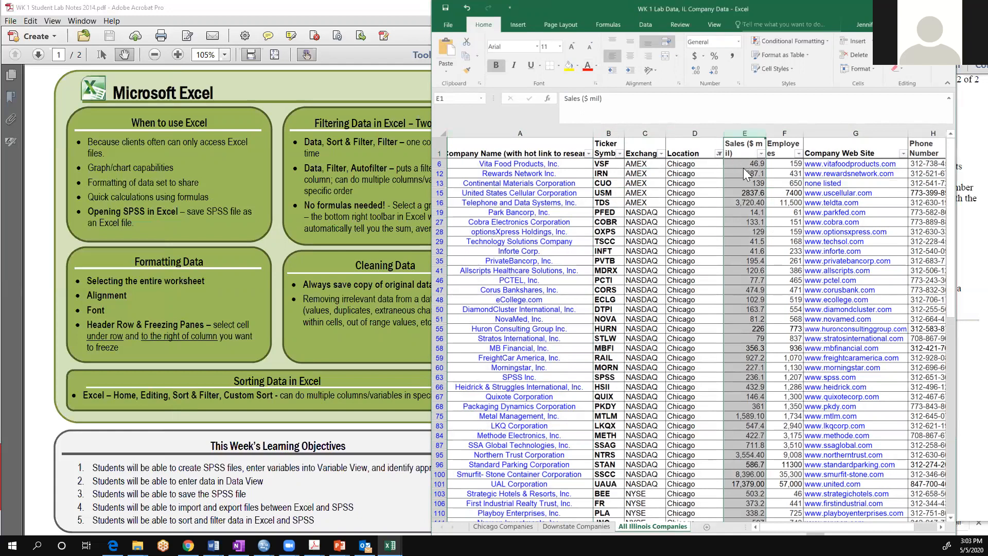
right_click(745, 134)
click(777, 241)
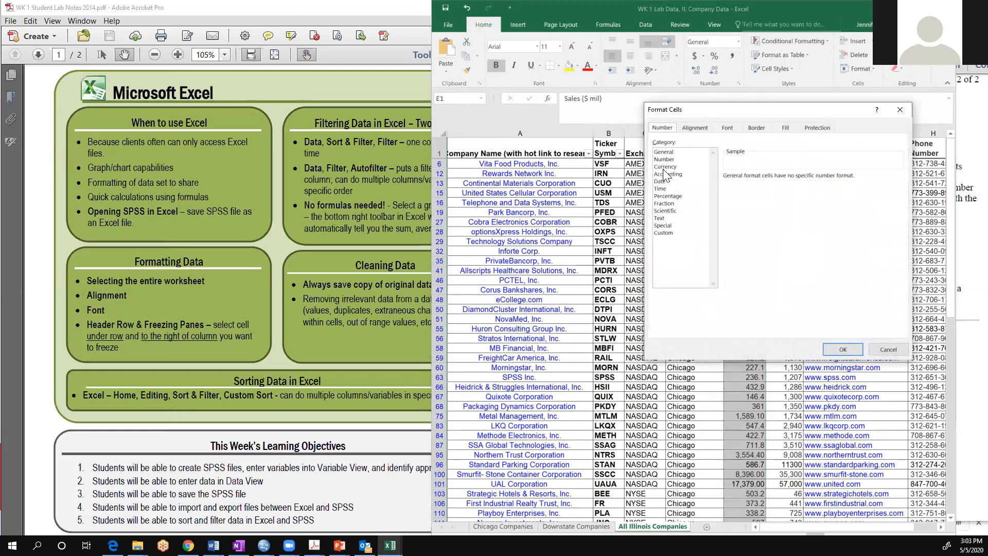
click(666, 166)
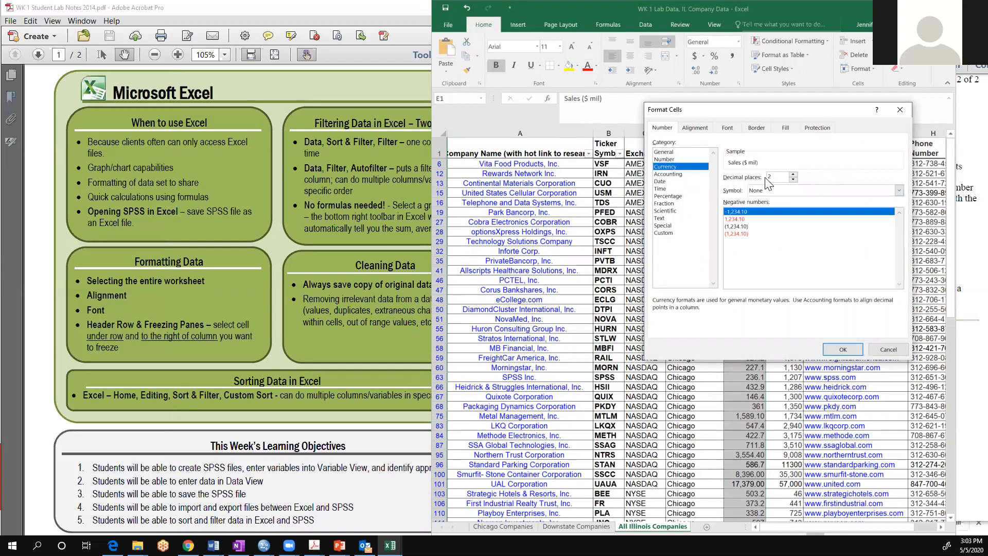
click(897, 192)
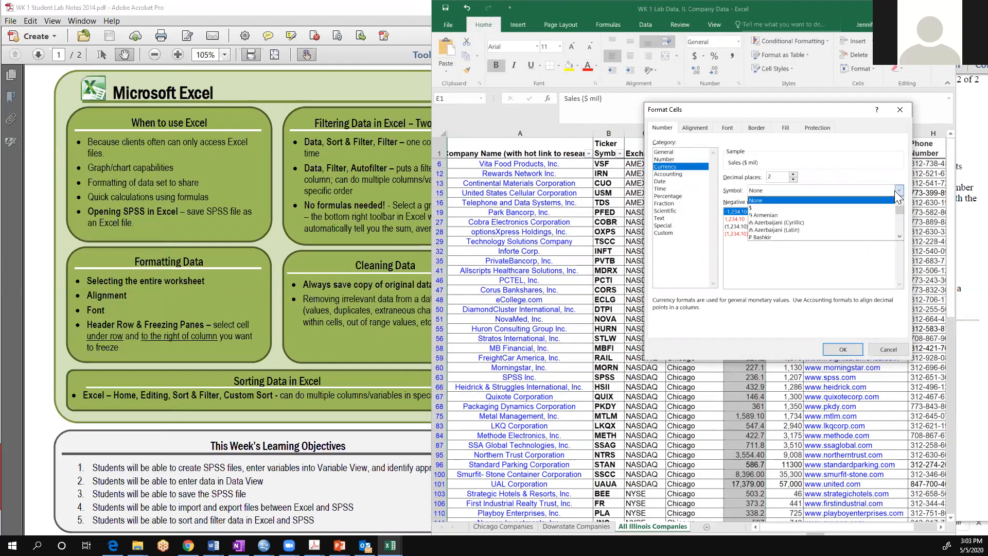
click(874, 207)
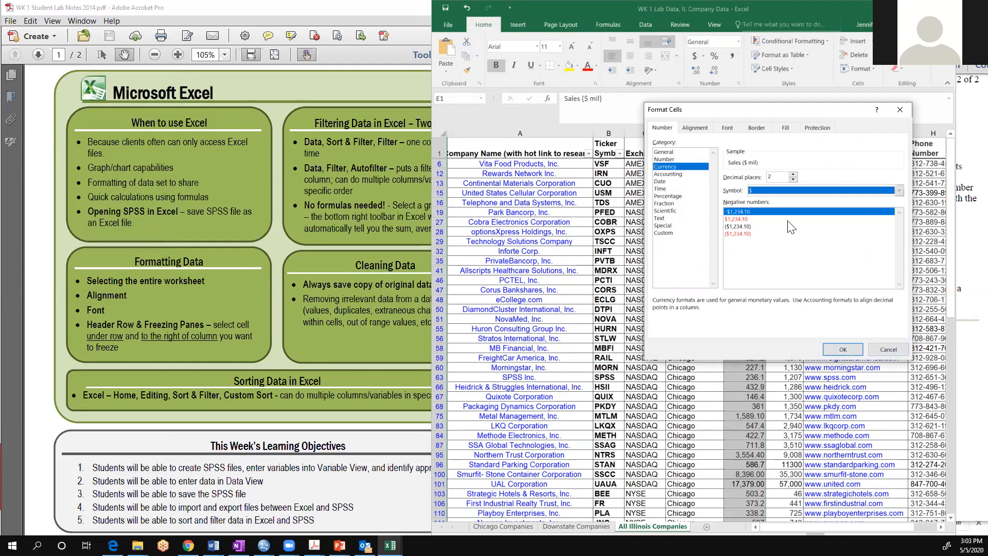
click(794, 179)
click(794, 179)
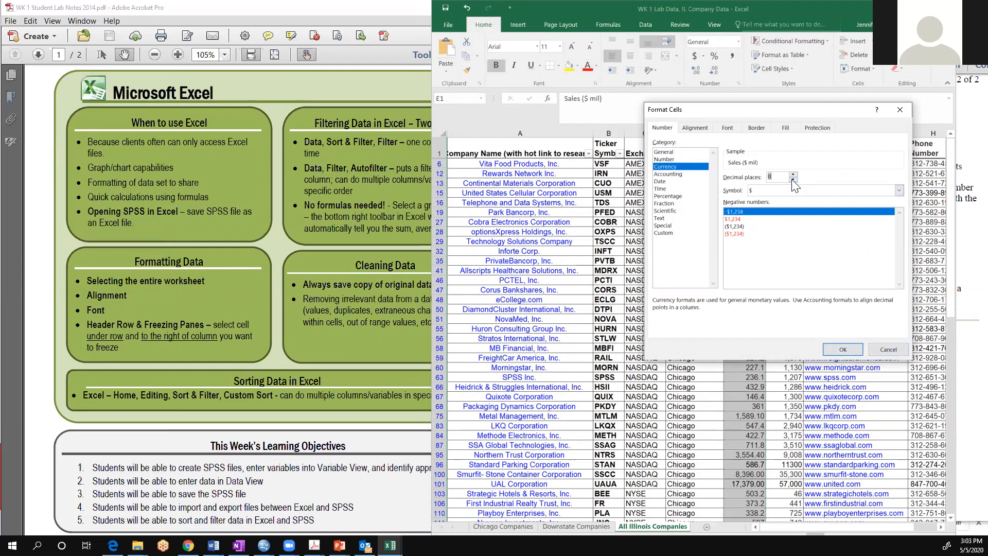
click(843, 349)
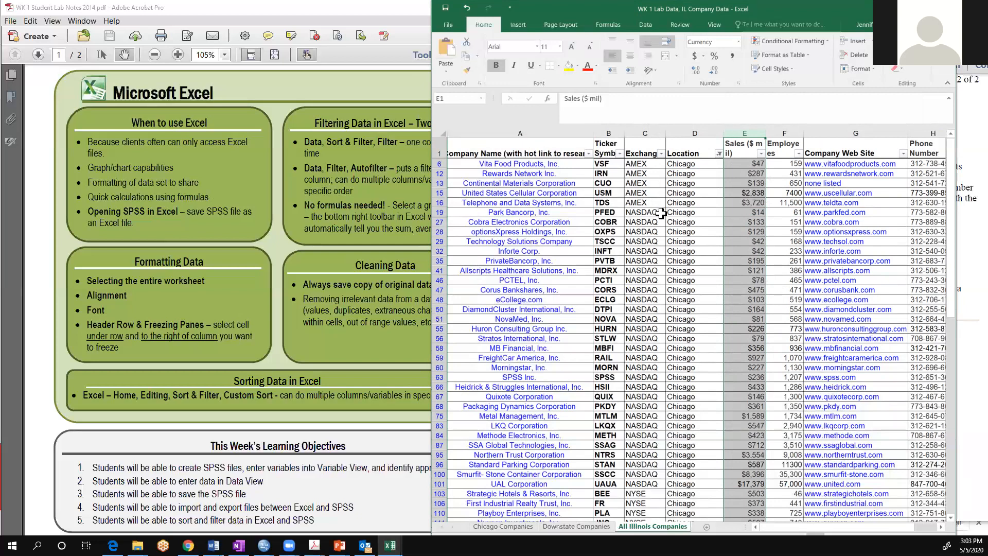
- Open the cell formatting settings for the whole Exchange column and choose the Number category with 2 decimal places
click(651, 131)
right_click(647, 134)
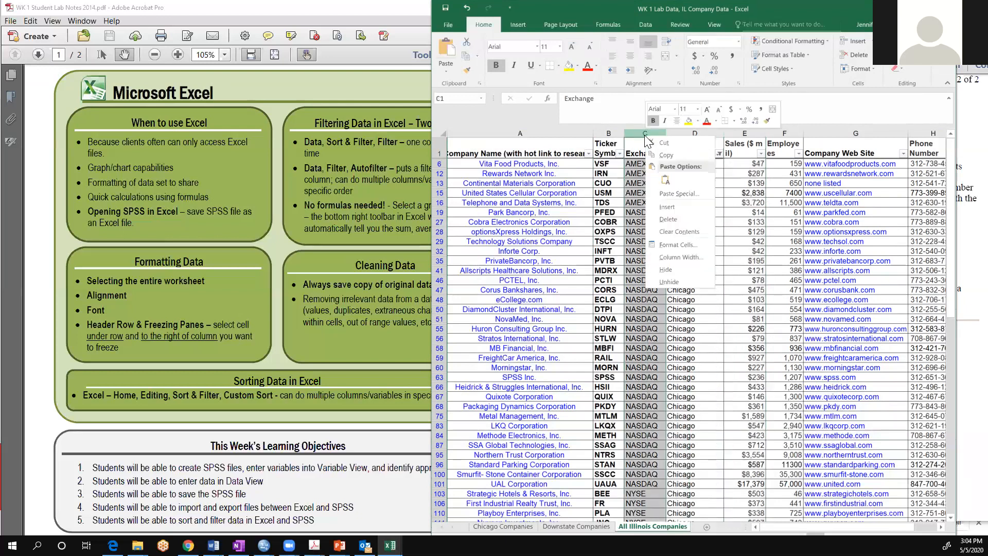
click(684, 246)
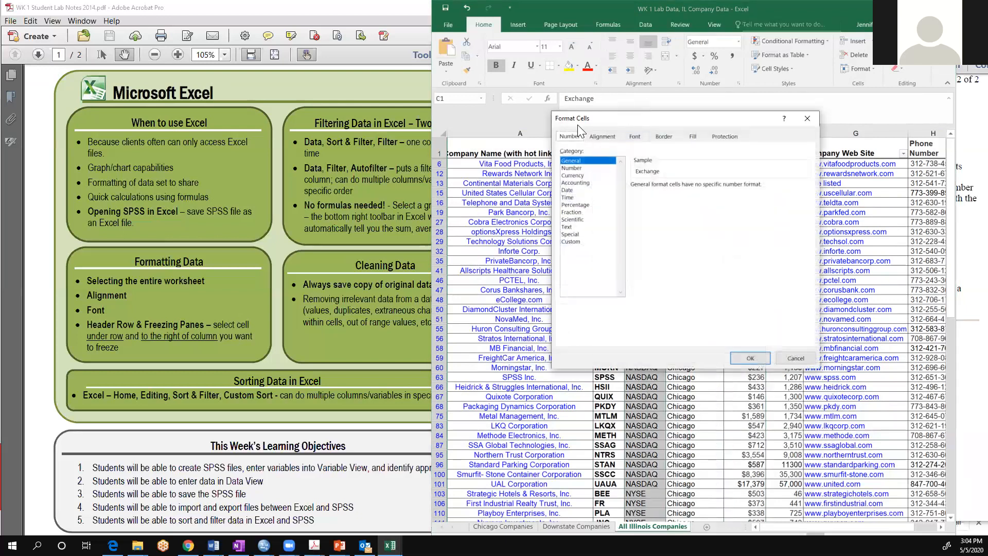
click(576, 167)
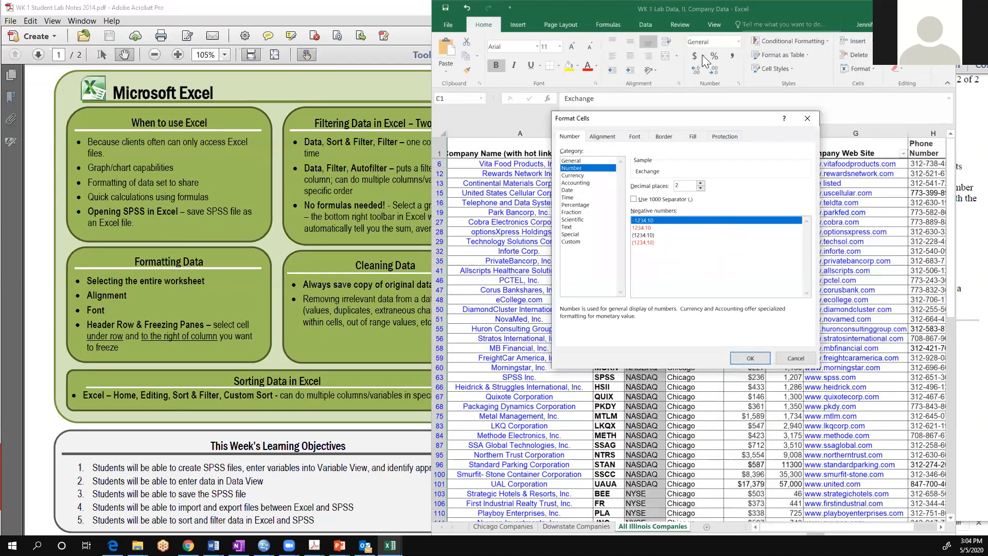
- Set the Exchange column's horizontal and vertical text alignment to Center, reviewing the text direction choices, and apply the formatting
click(609, 141)
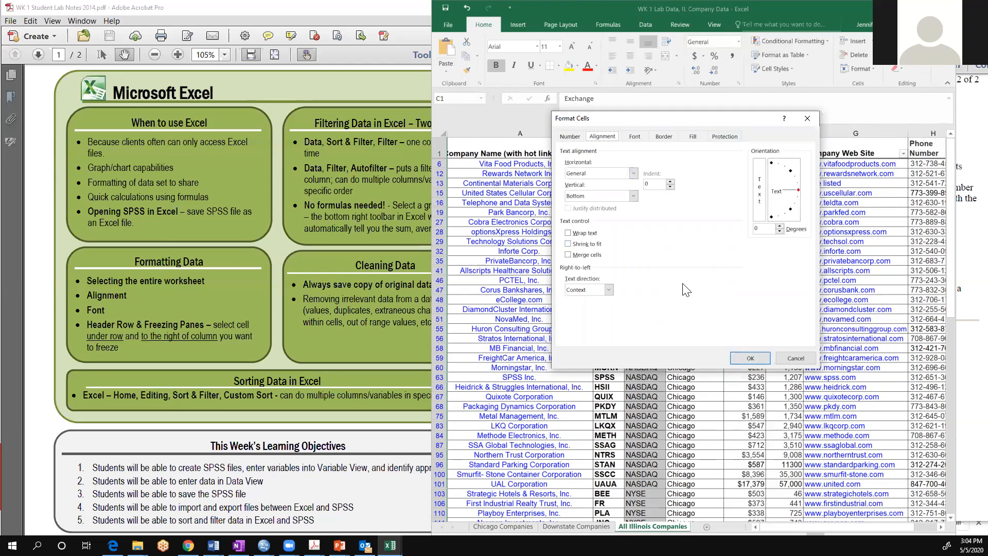
click(608, 290)
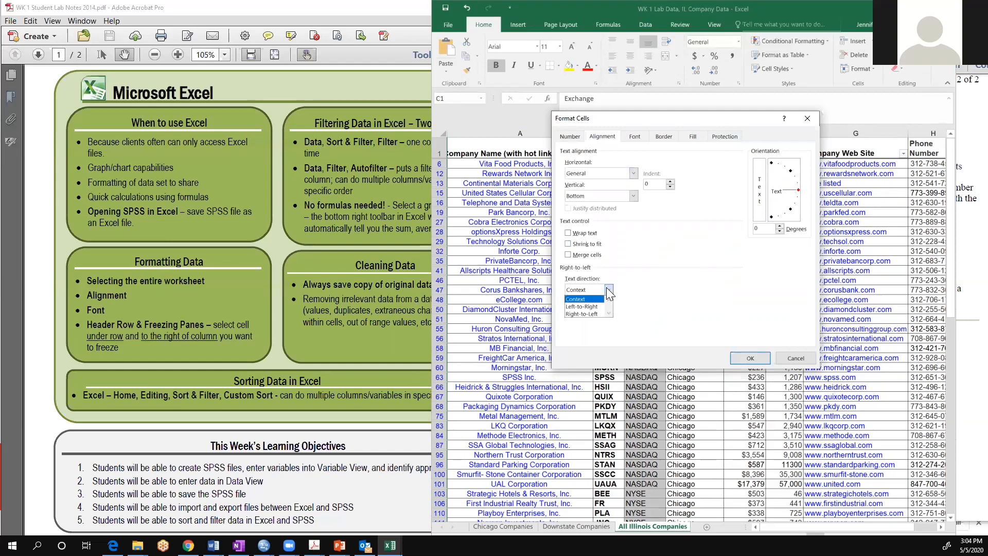
click(709, 287)
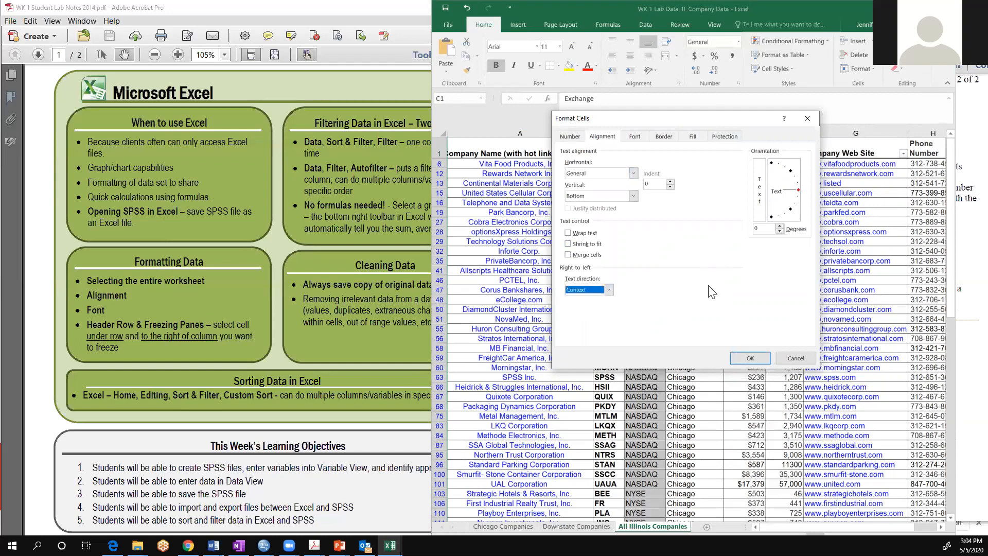
click(633, 174)
click(597, 197)
click(633, 196)
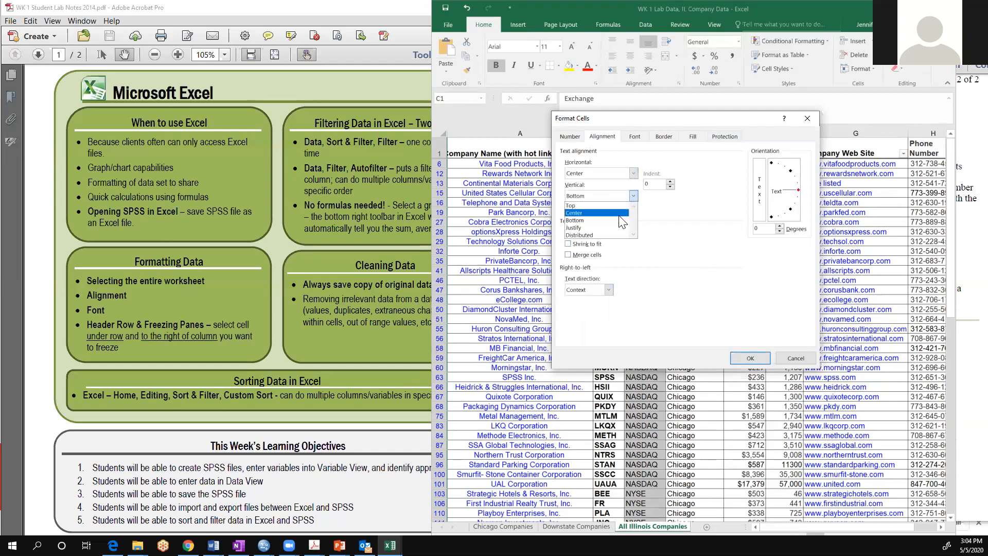
click(620, 214)
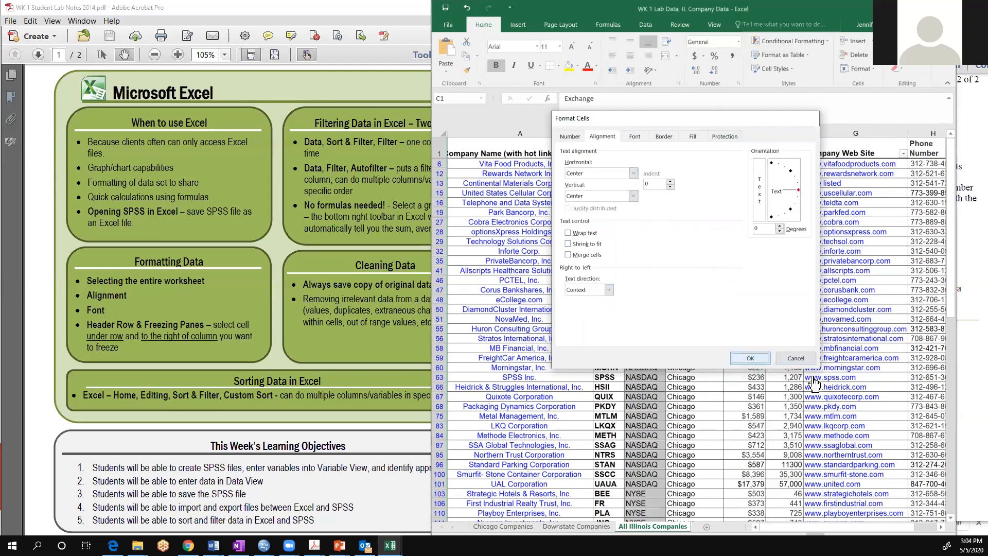
key(Return)
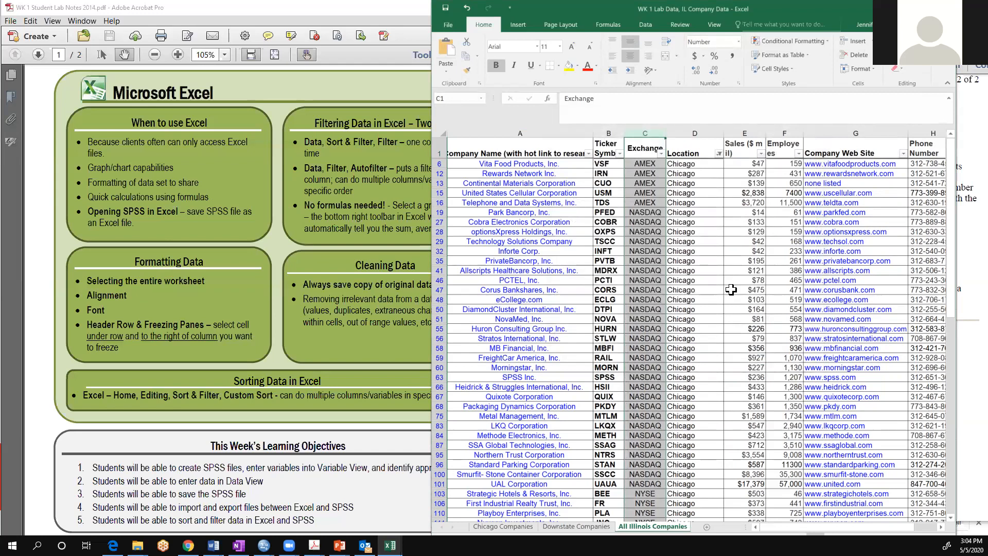
- Consult the lab notes on header rows and freezing panes, and browse the worksheet from first to last record and back
click(366, 351)
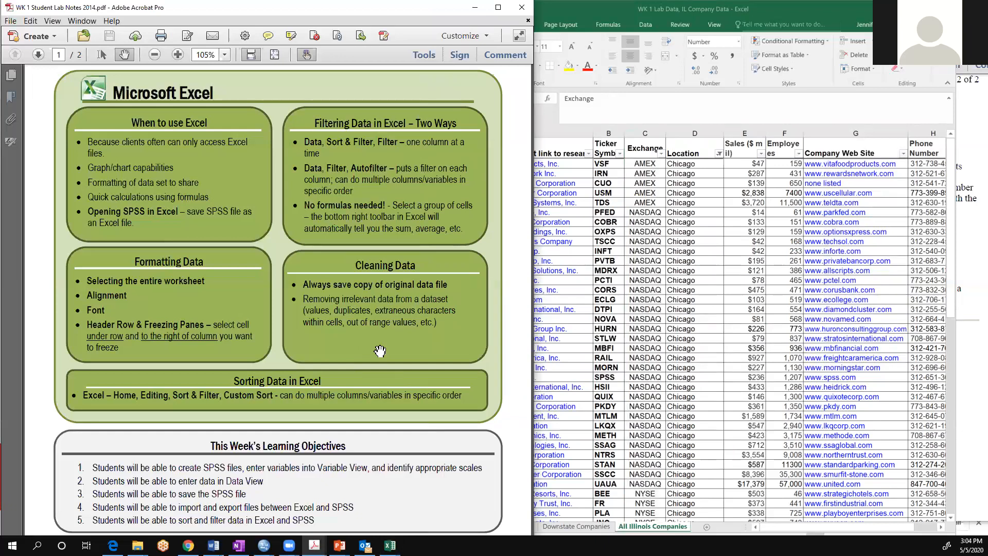
click(800, 298)
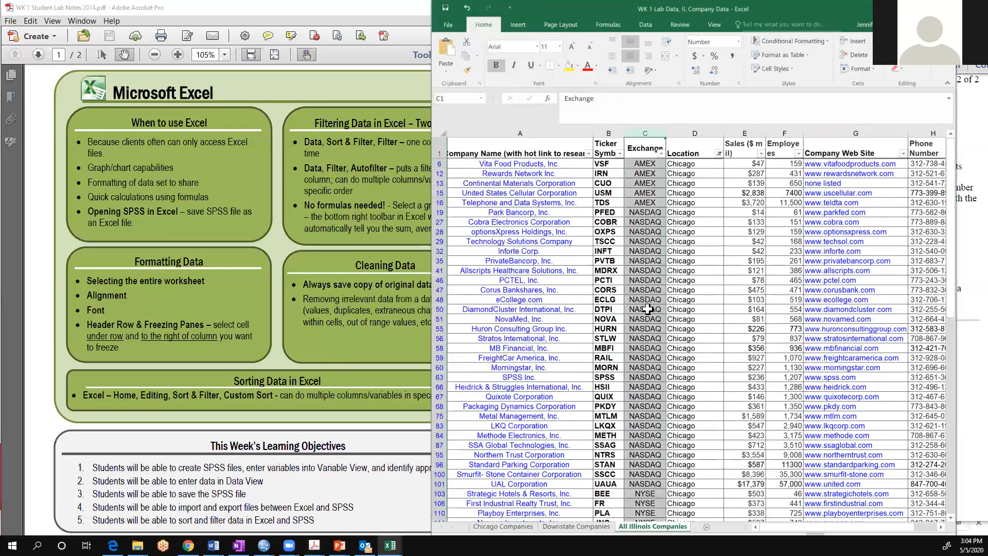
scroll(691, 193, down, 8)
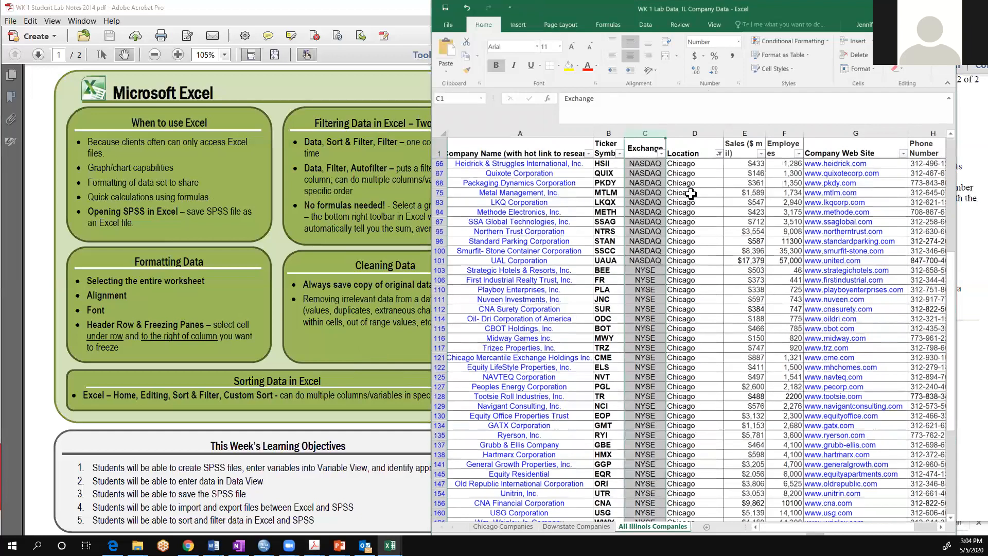
scroll(690, 193, down, 4)
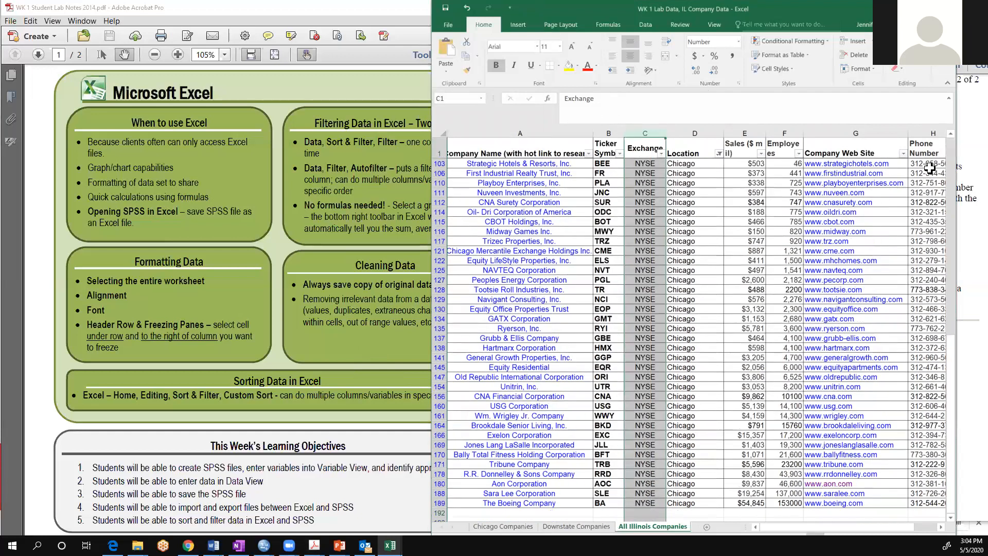
scroll(766, 301, down, 5)
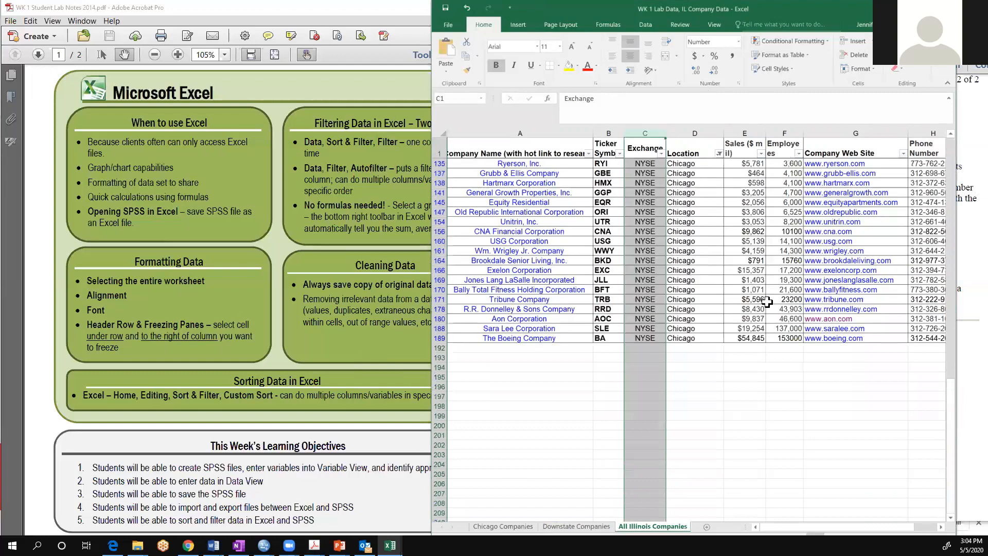
scroll(766, 301, up, 15)
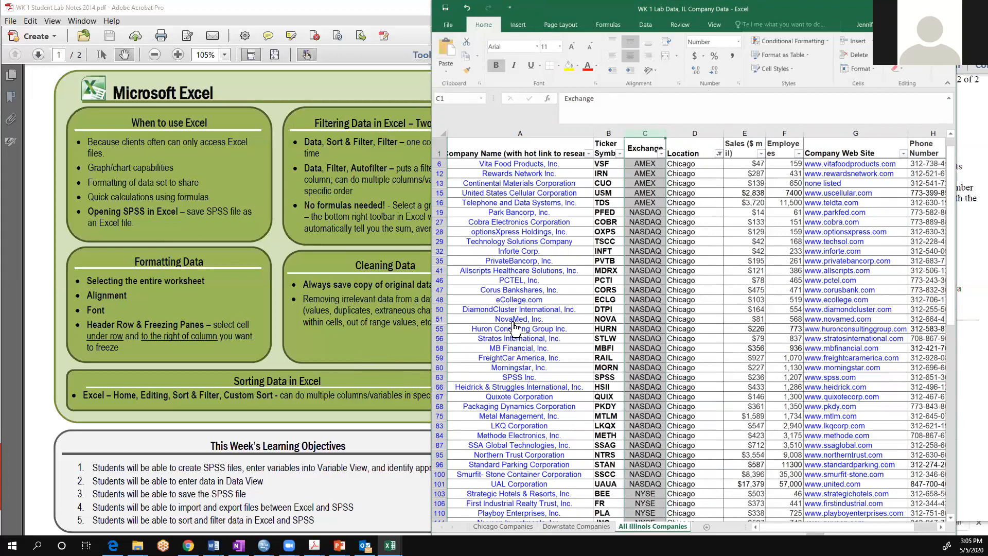
- Select cell B6, just under the header row beside the Company Name column, and maximize the workbook window
click(611, 163)
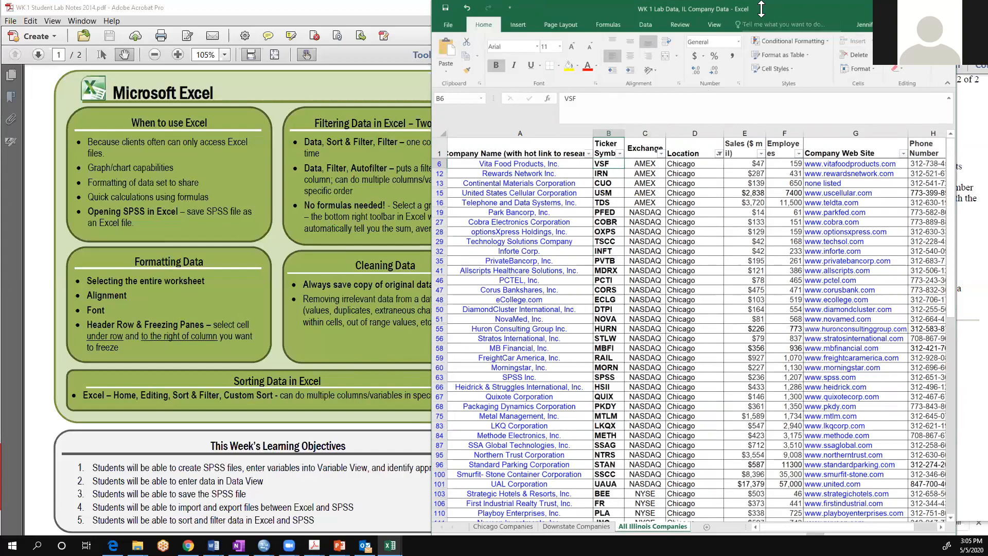
click(920, 8)
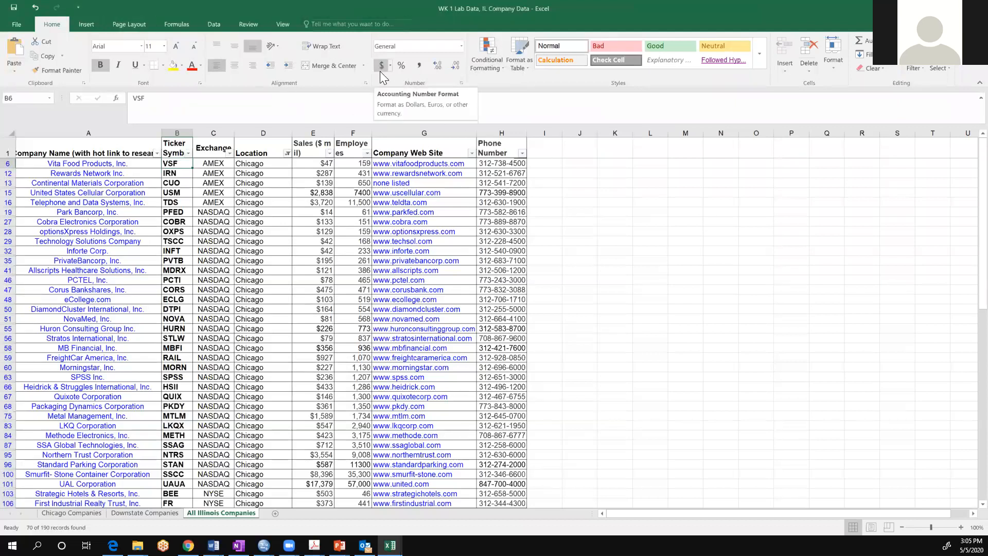
click(205, 24)
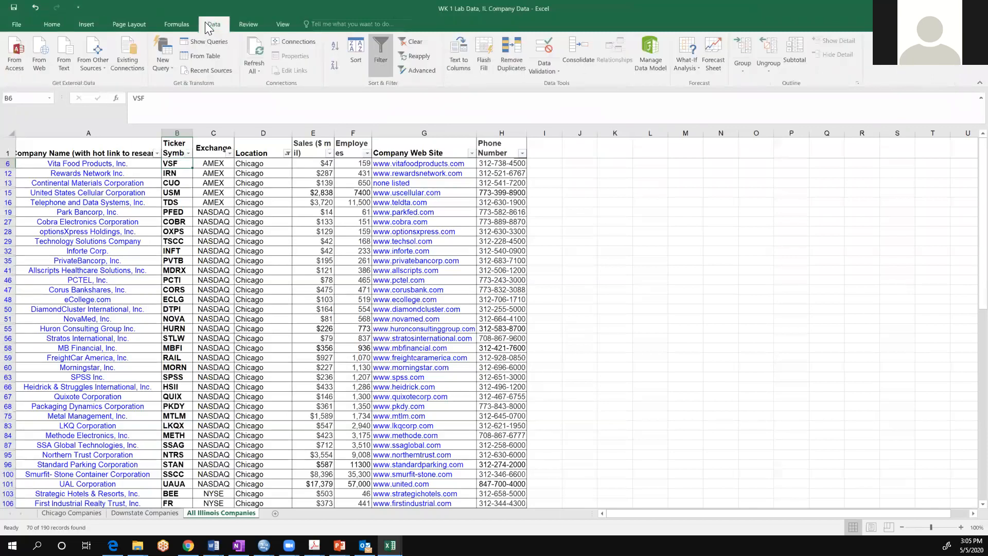
click(175, 24)
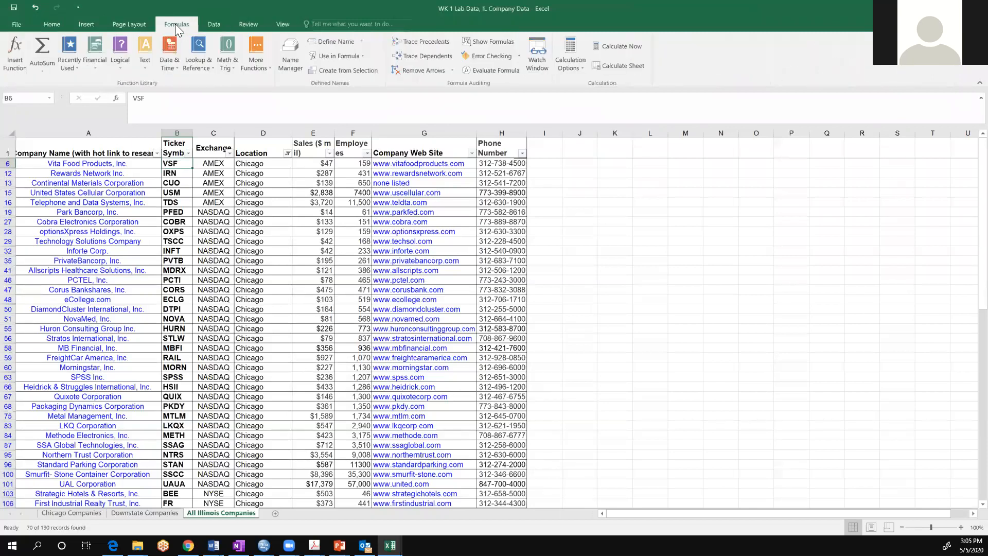
click(219, 24)
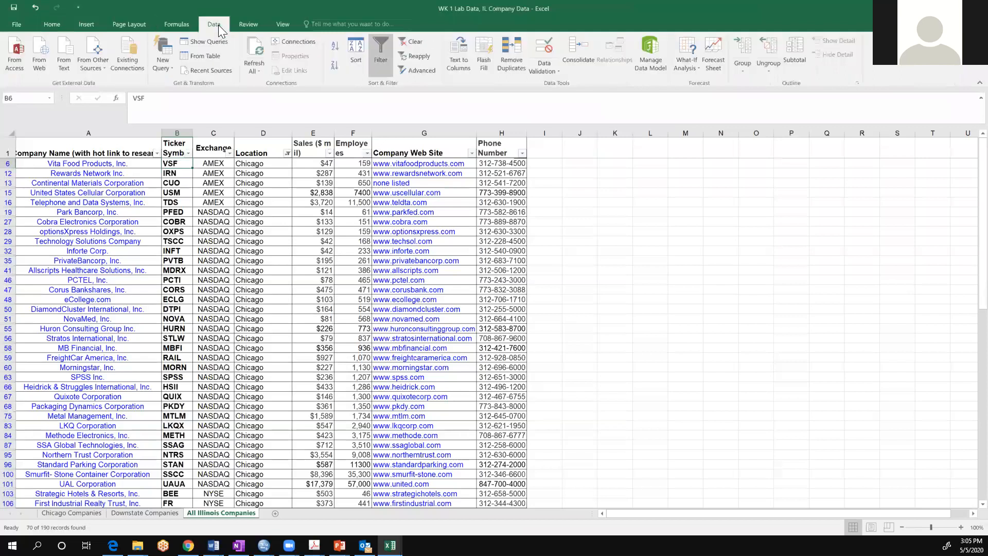
click(109, 20)
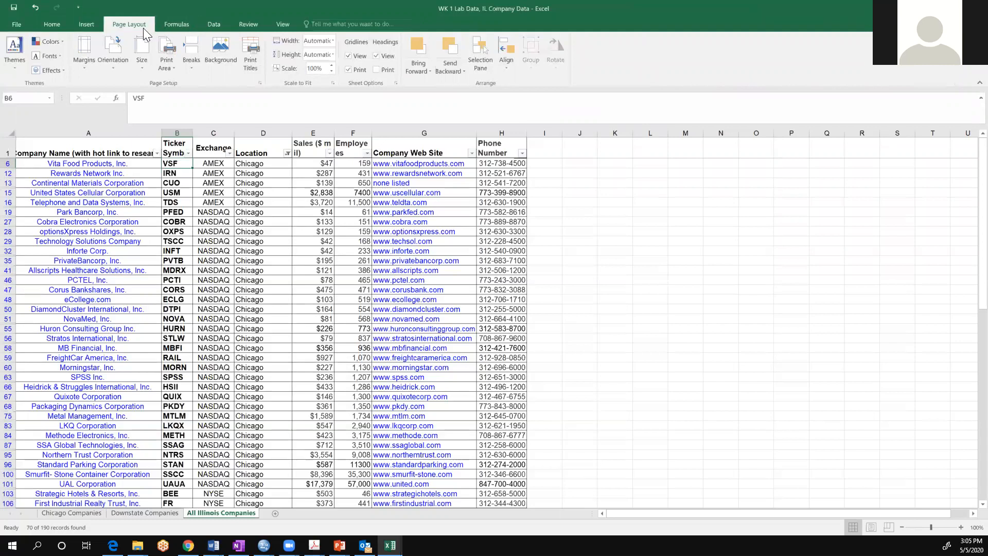
click(89, 27)
click(53, 24)
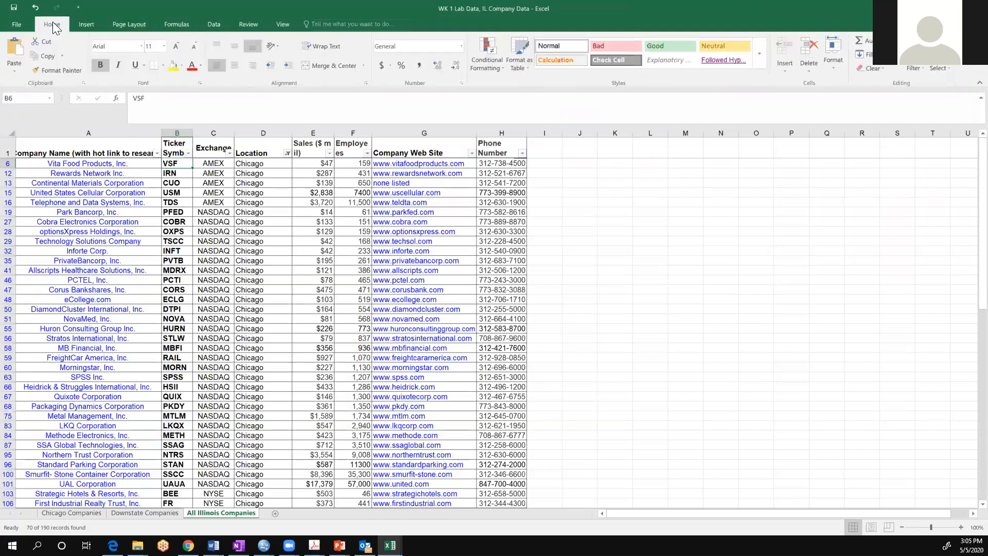
- Find the Freeze Panes command by searching for "free", freeze the first column, and check how the rows behave when scrolled
click(371, 22)
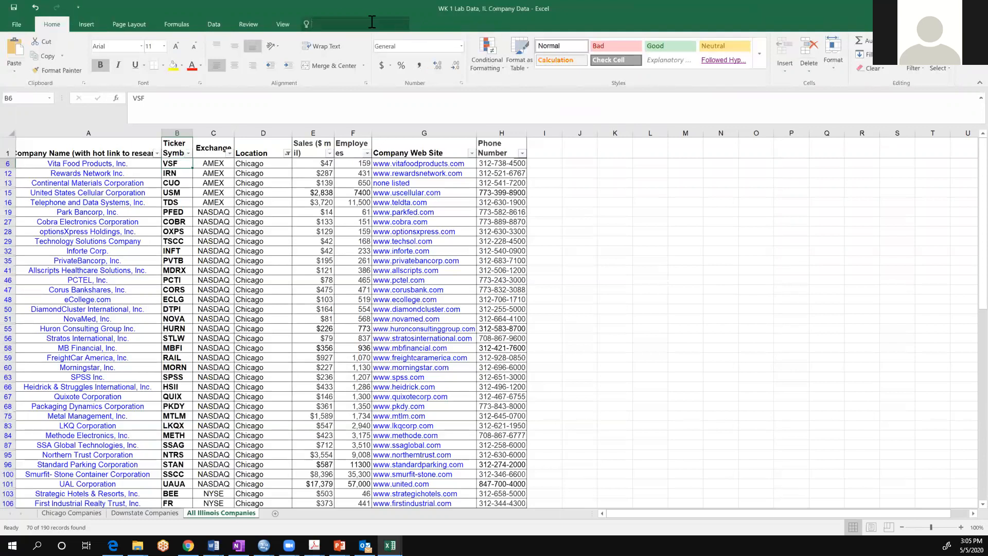
text(free)
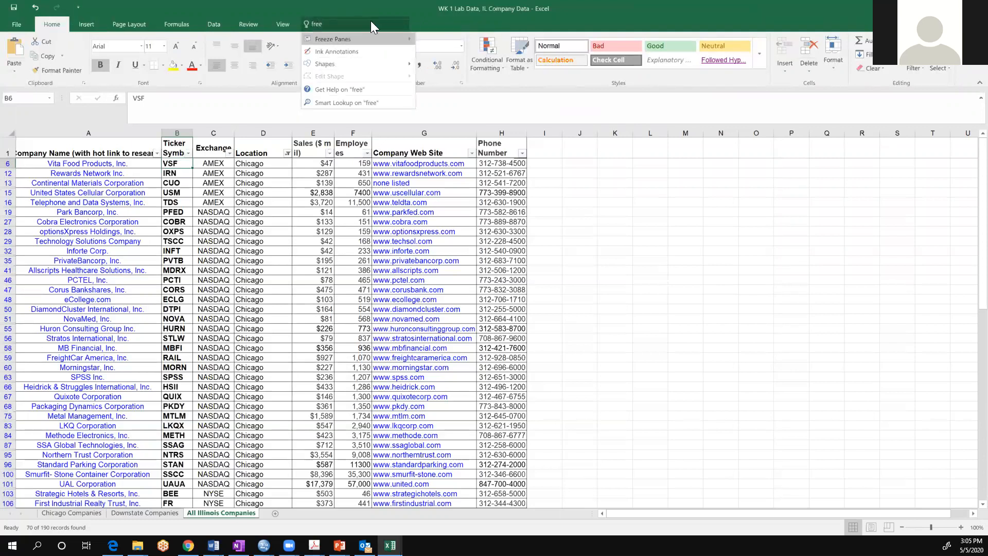
mouse_move(372, 36)
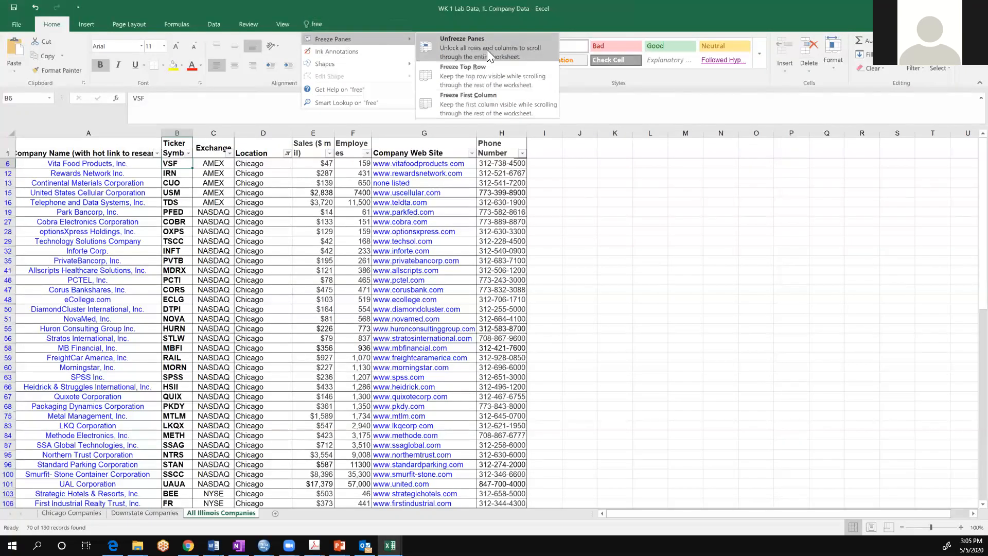
click(497, 101)
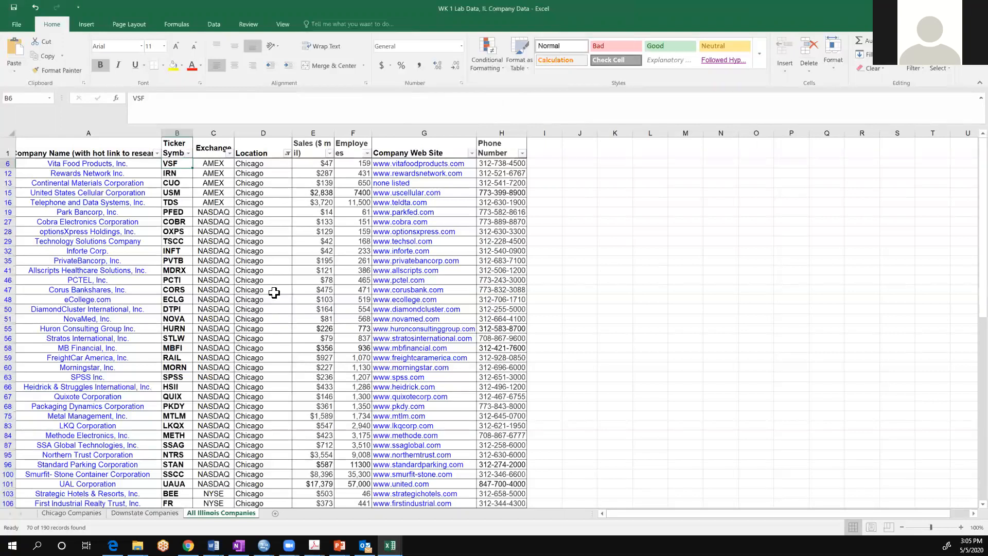
scroll(274, 292, down, 12)
scroll(274, 292, up, 6)
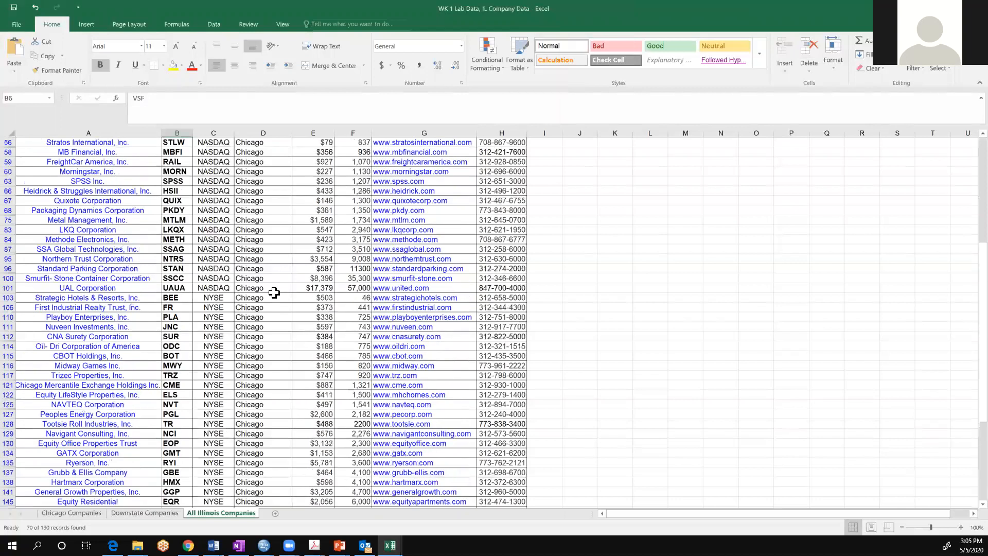
scroll(273, 292, up, 6)
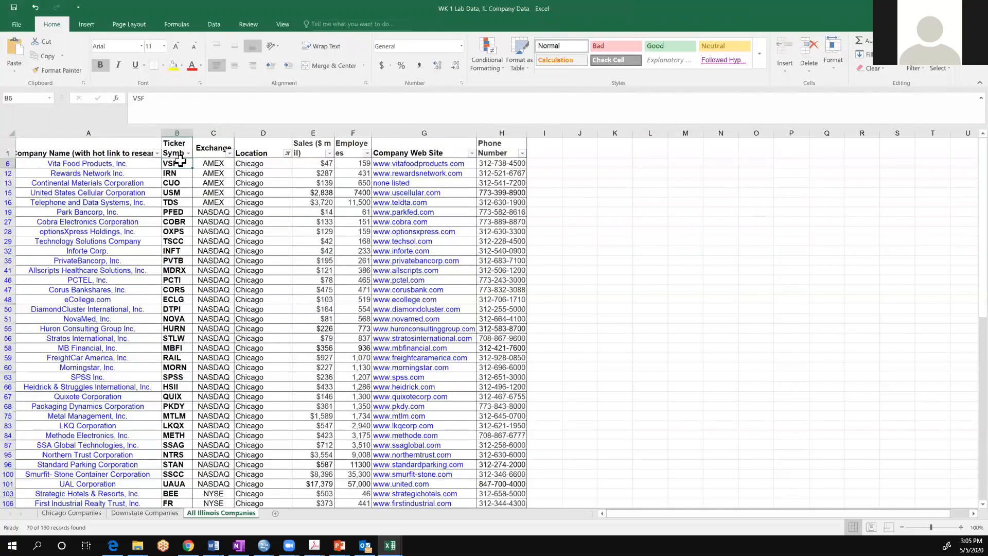
- Look up Freeze Panes with the search term "freez" and unfreeze all rows and columns of the worksheet
click(382, 26)
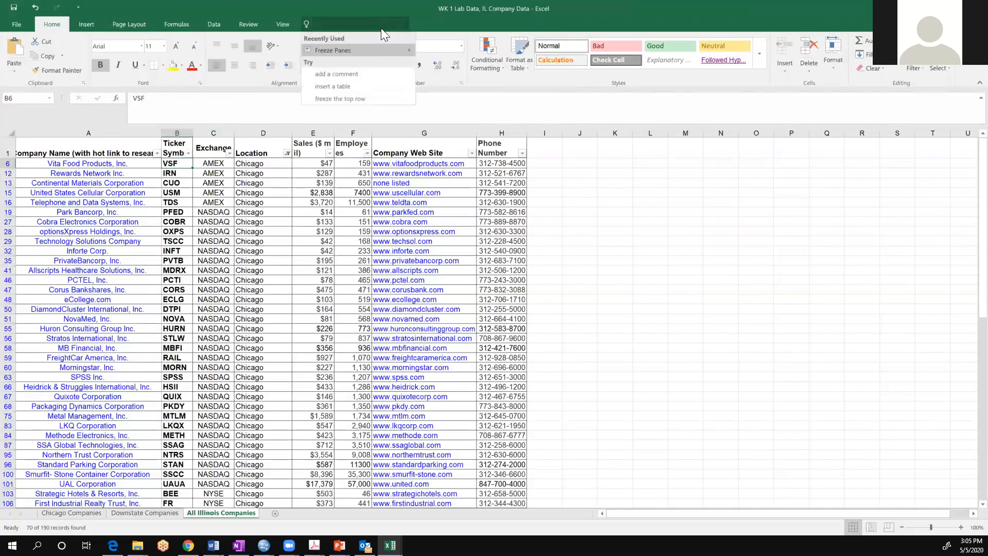
text(freez)
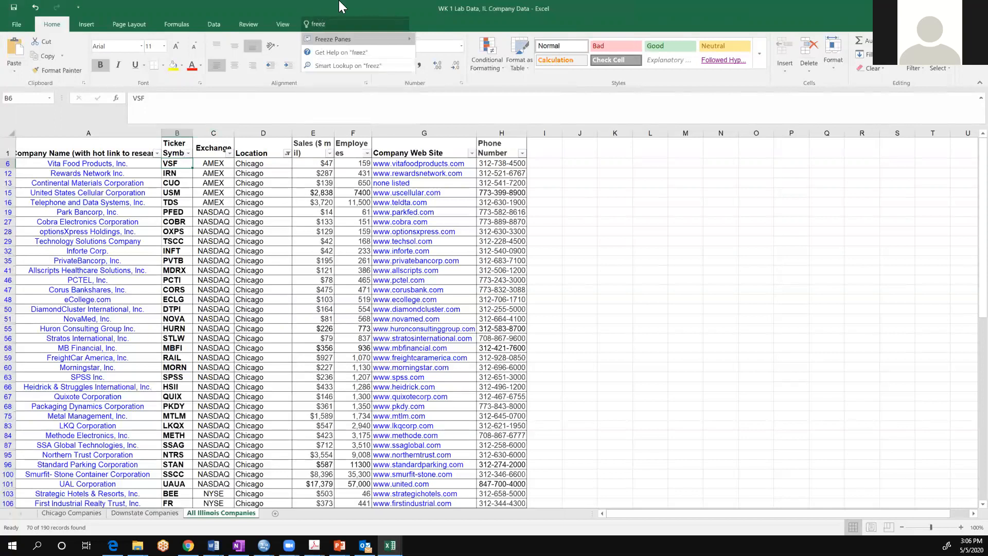
mouse_move(365, 40)
click(494, 46)
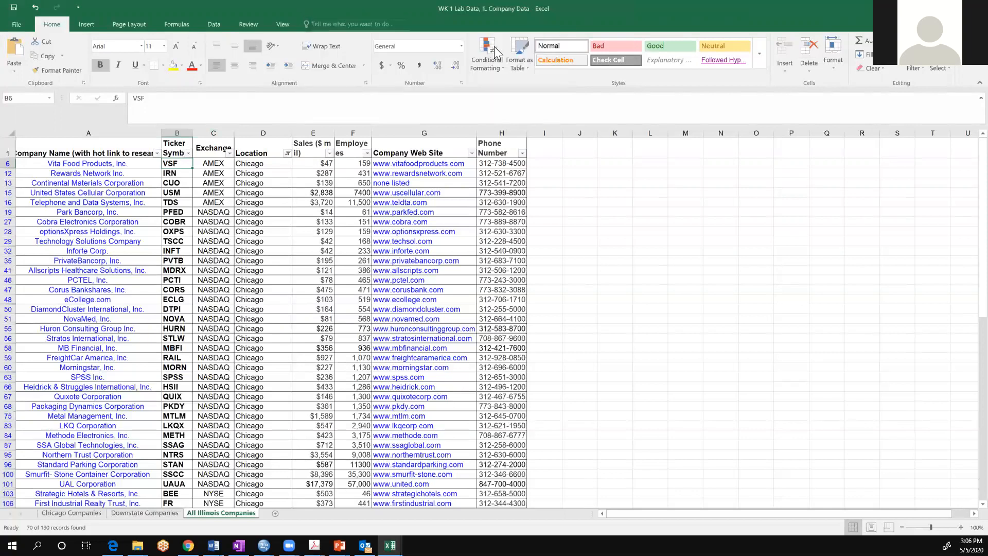
- Look up Freeze Panes with the search term "free" and look through the insert, page layout, formula, data and review commands
click(332, 20)
text(free)
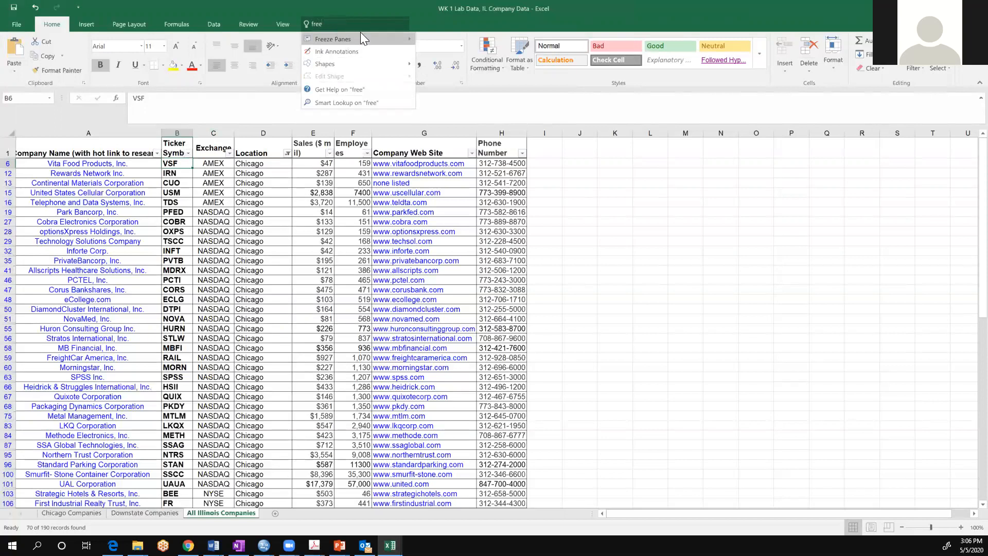
mouse_move(360, 33)
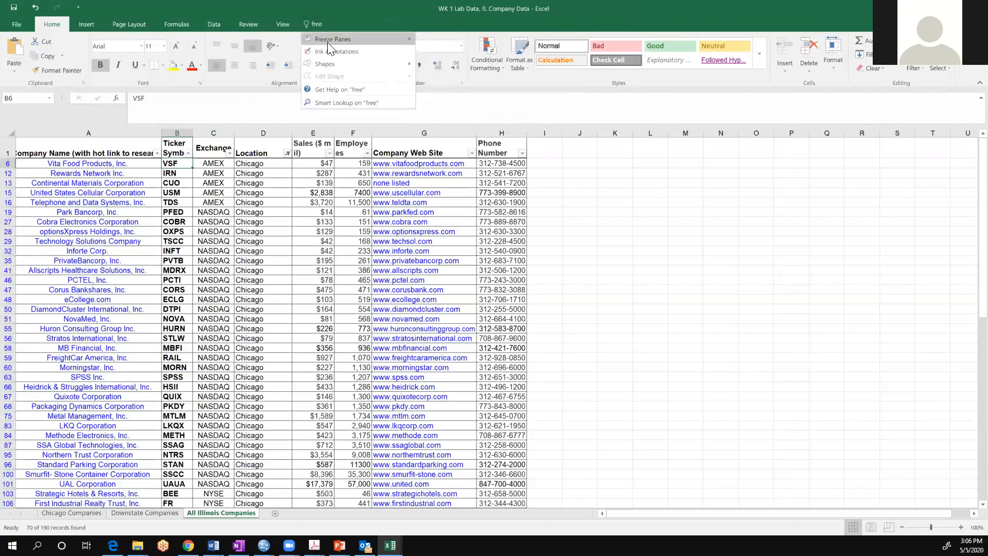
click(86, 25)
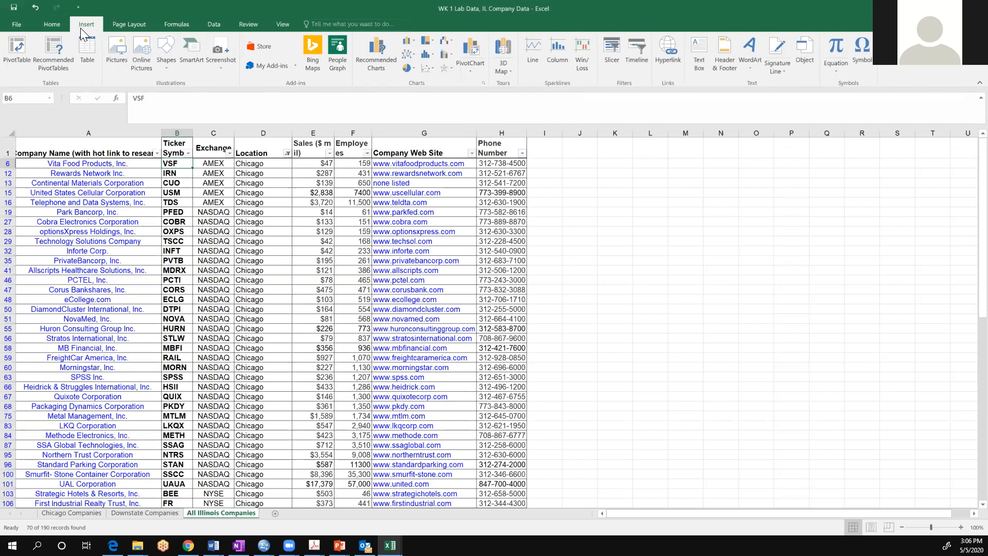
click(129, 26)
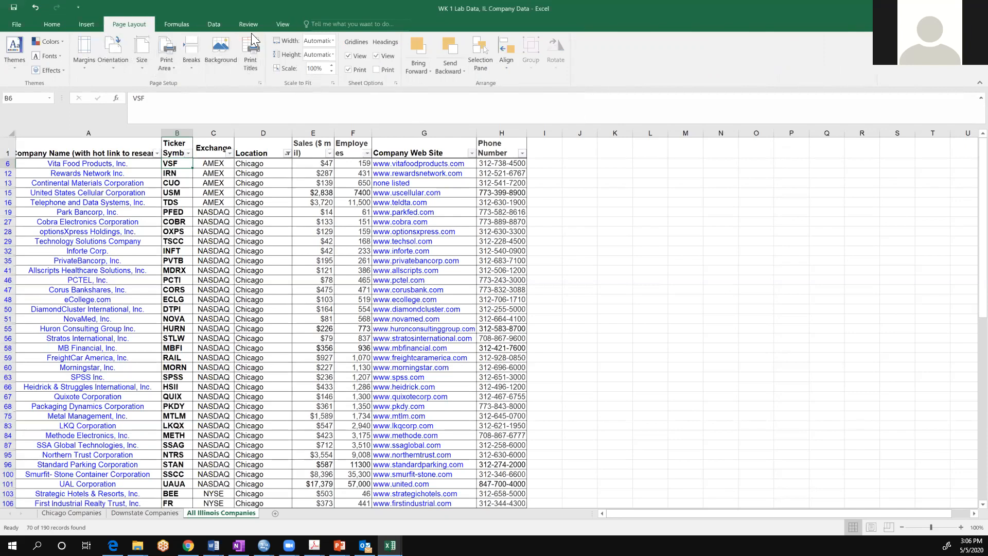
click(166, 23)
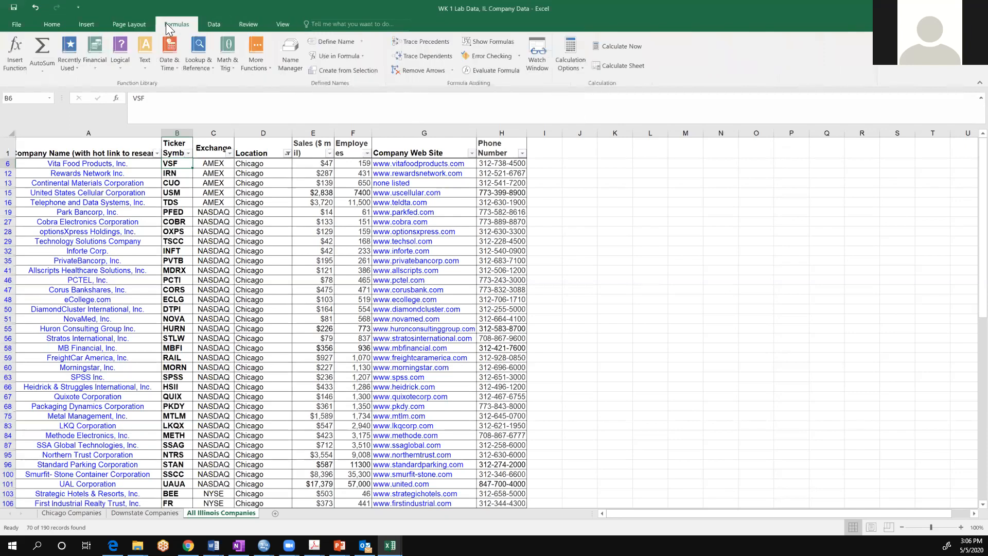
click(216, 24)
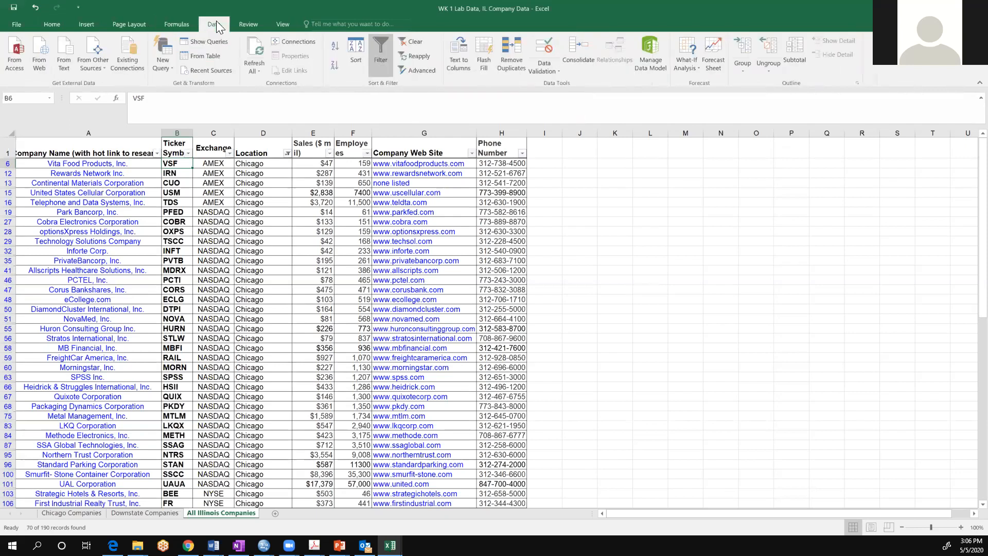
click(249, 25)
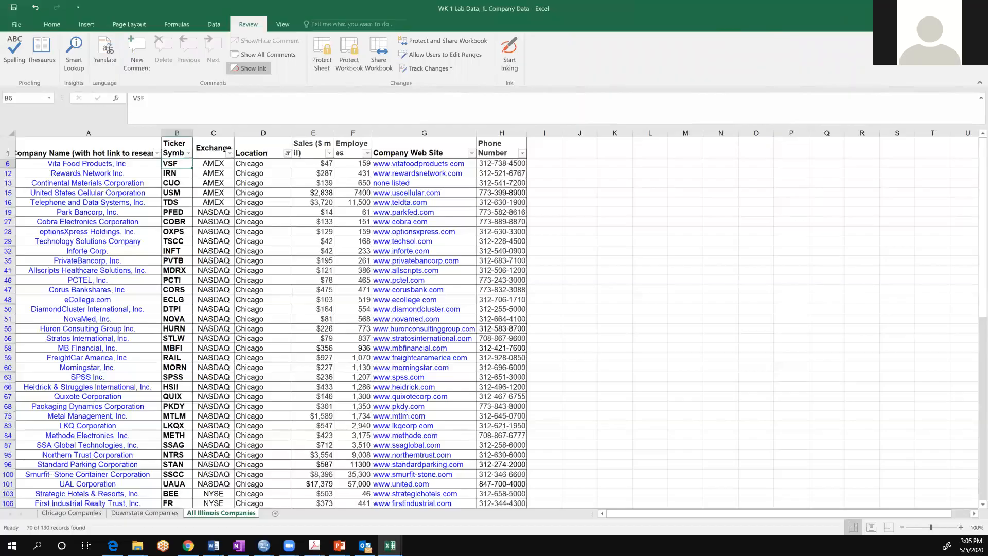
- Restore the workbook window beside the lab notes so both can be read, and browse down the filtered Chicago companies and back
click(953, 8)
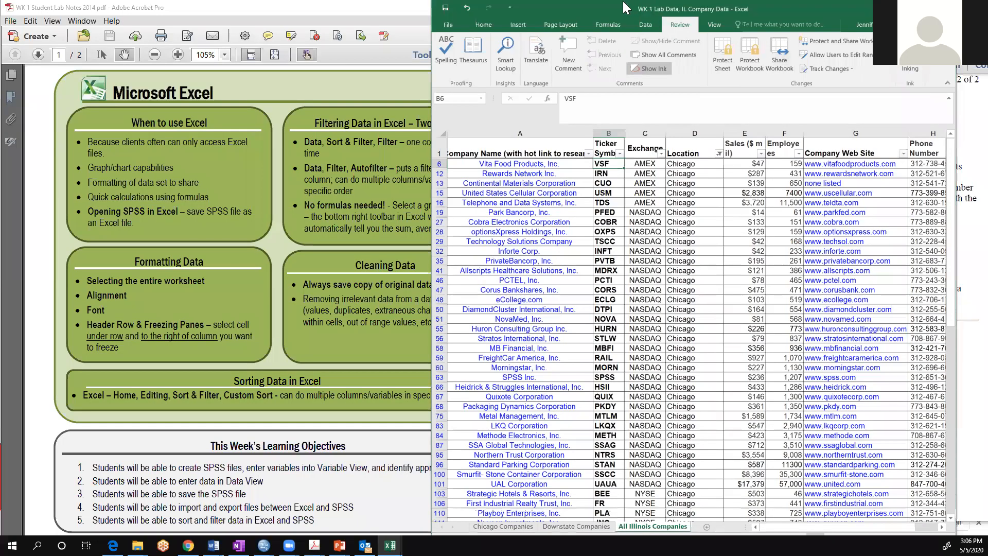
drag(607, 7, 668, 12)
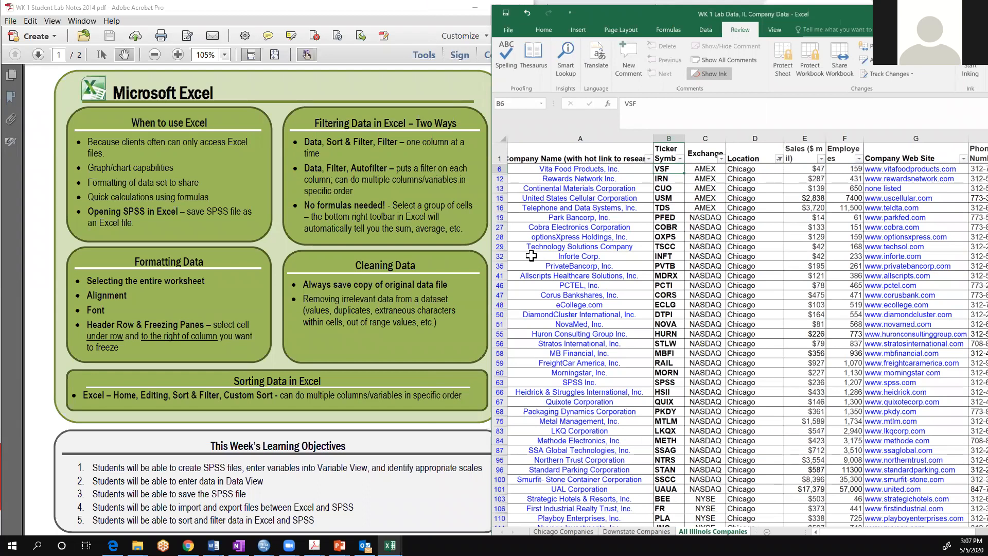
scroll(886, 446, down, 6)
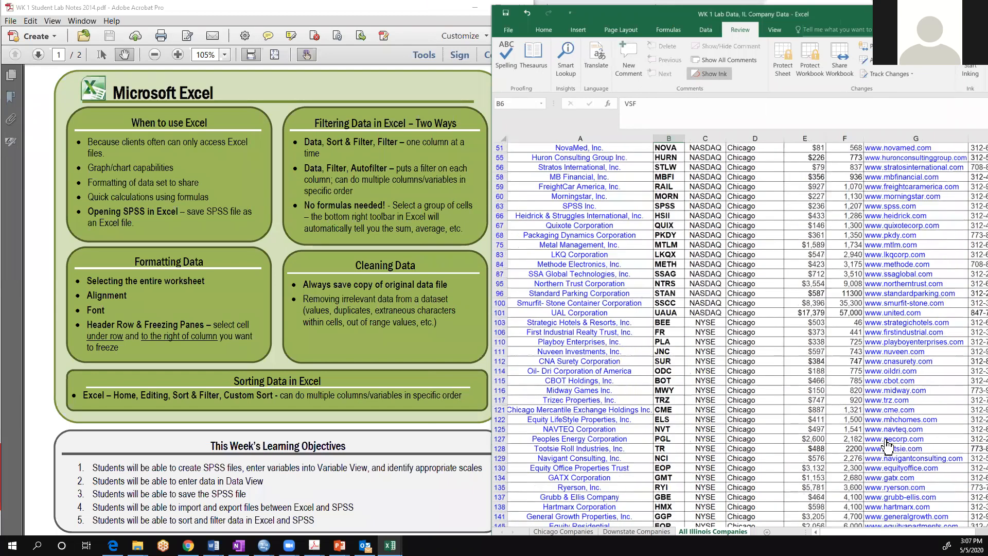
scroll(886, 446, up, 6)
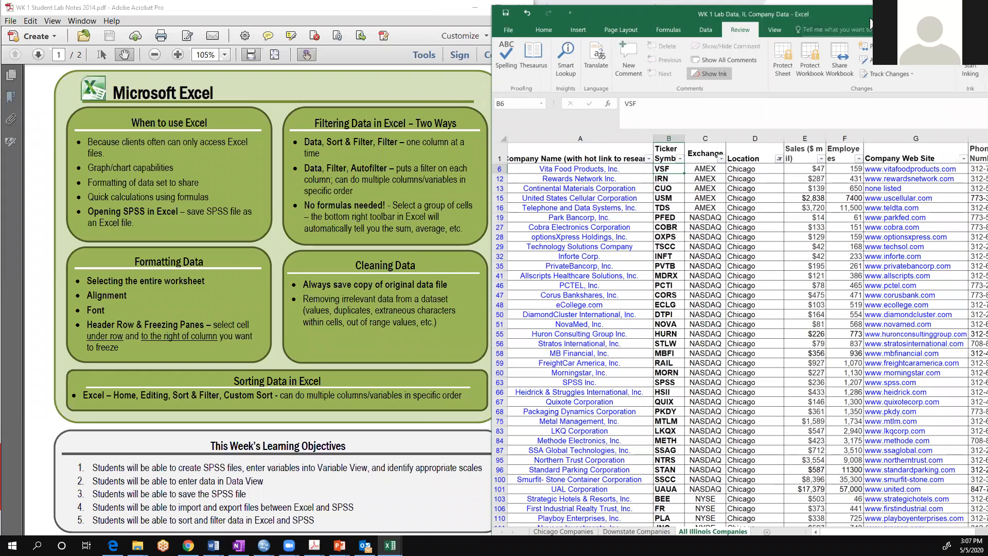
- Maximize the workbook, clear the Location filter and check the full company list through its last row and back
drag(868, 19, 793, 45)
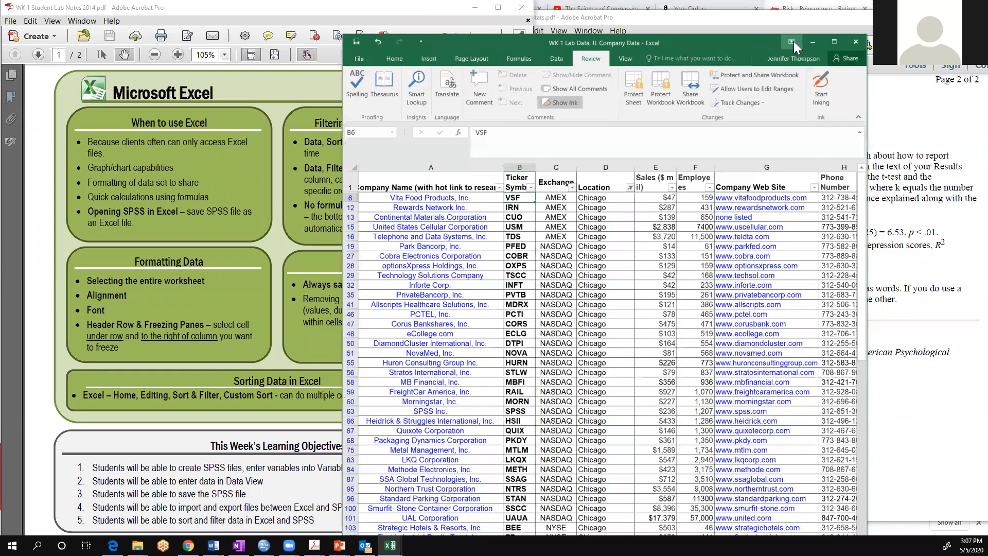
click(834, 43)
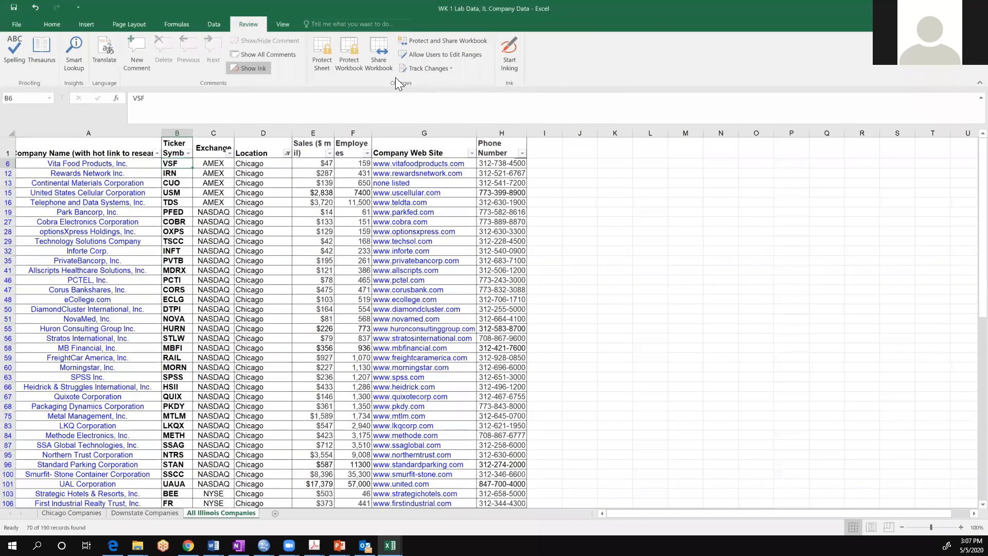
click(52, 24)
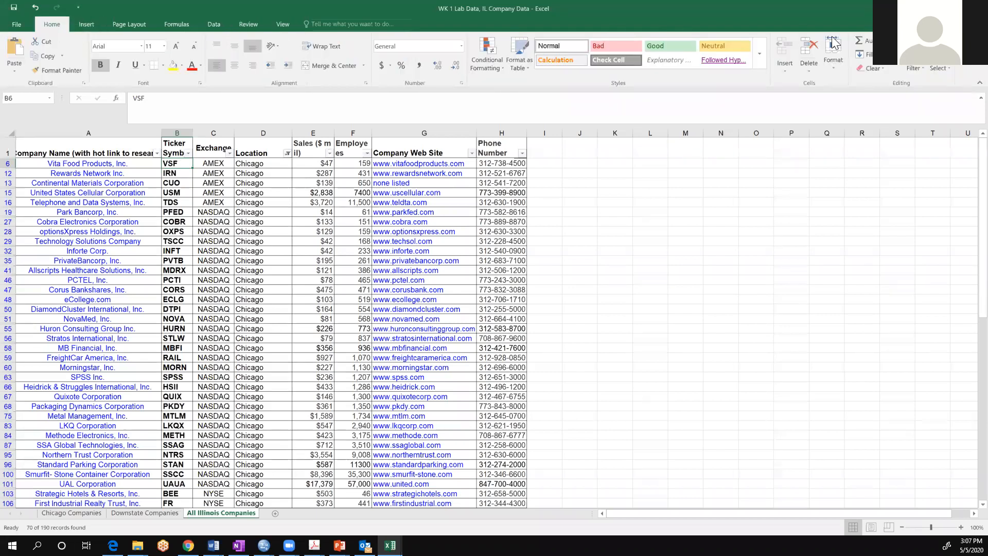
click(921, 67)
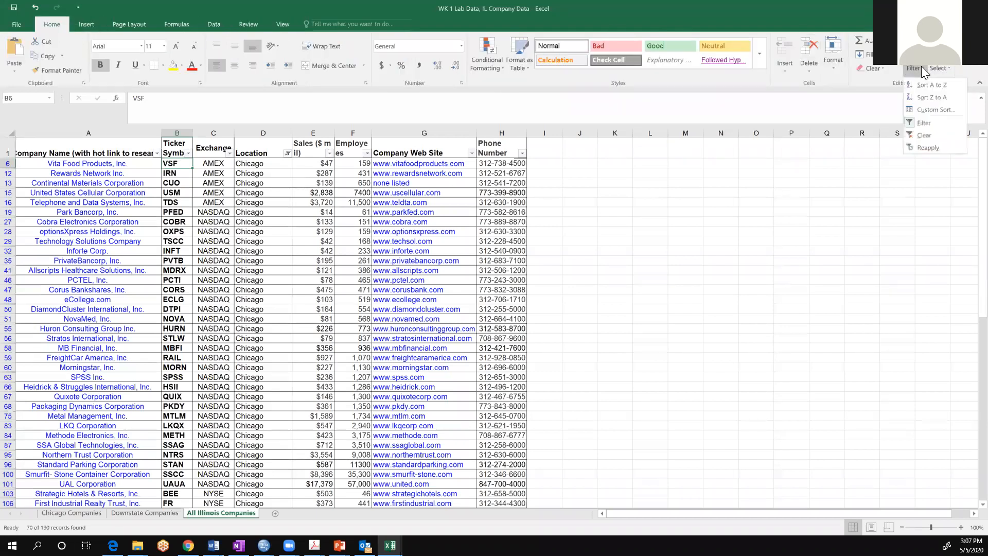
click(921, 136)
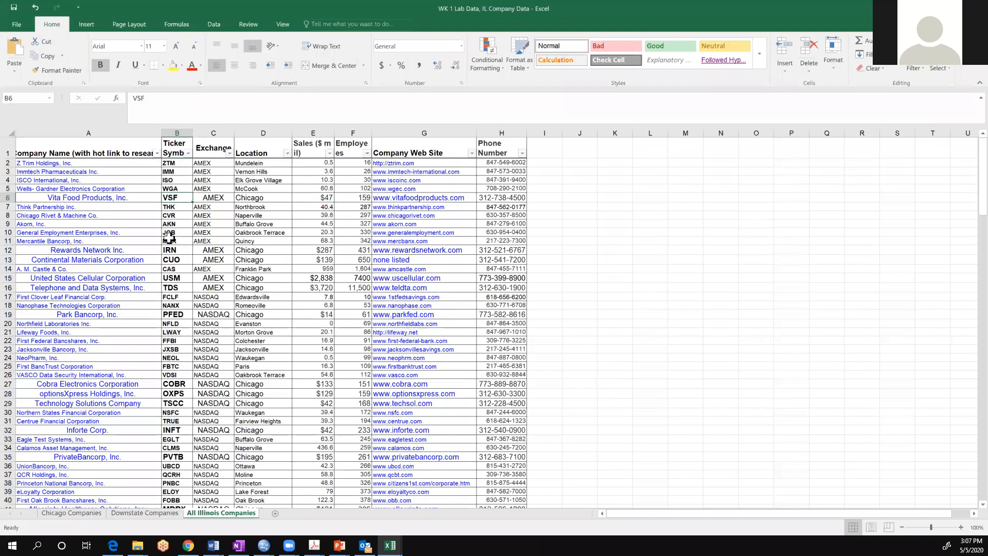
scroll(330, 341, down, 20)
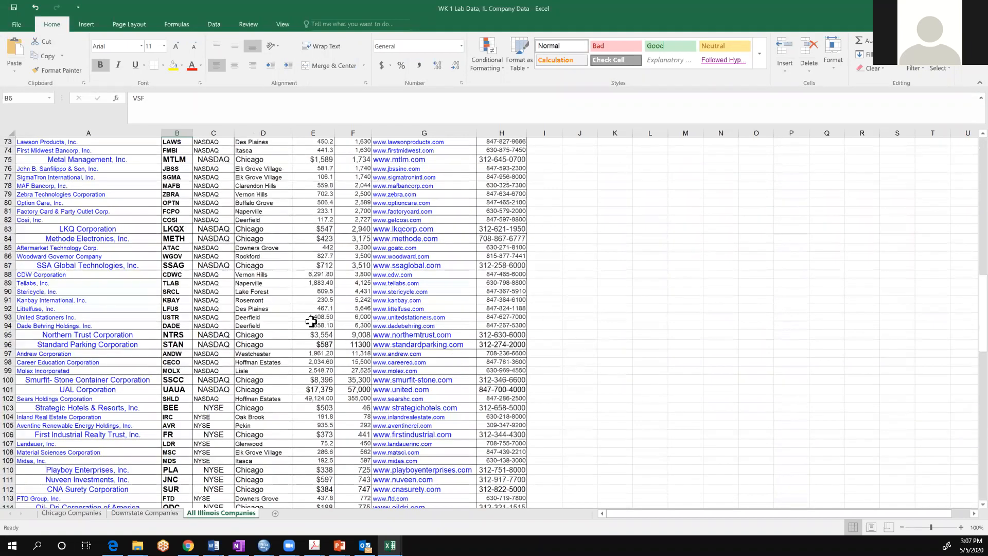
scroll(347, 417, down, 16)
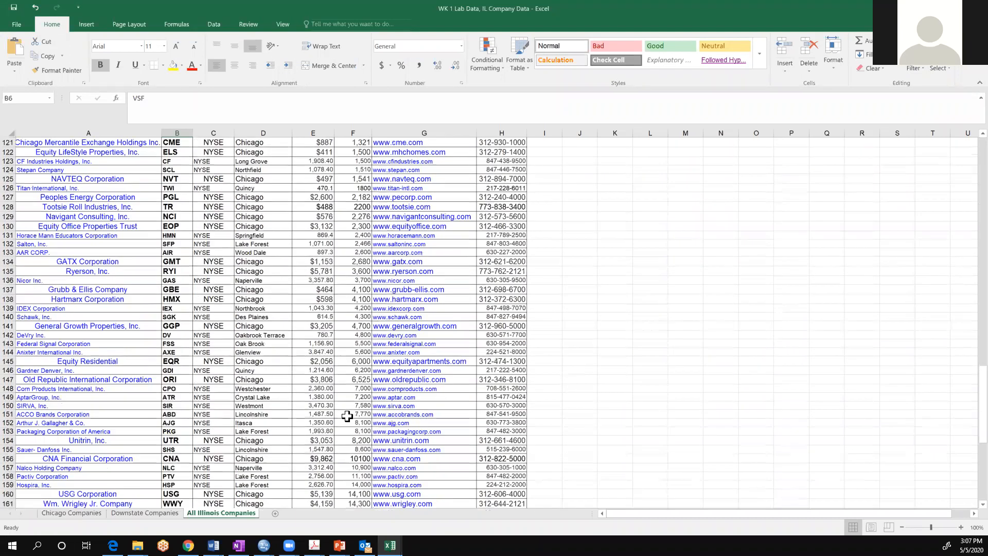
scroll(347, 415, down, 20)
scroll(347, 415, up, 7)
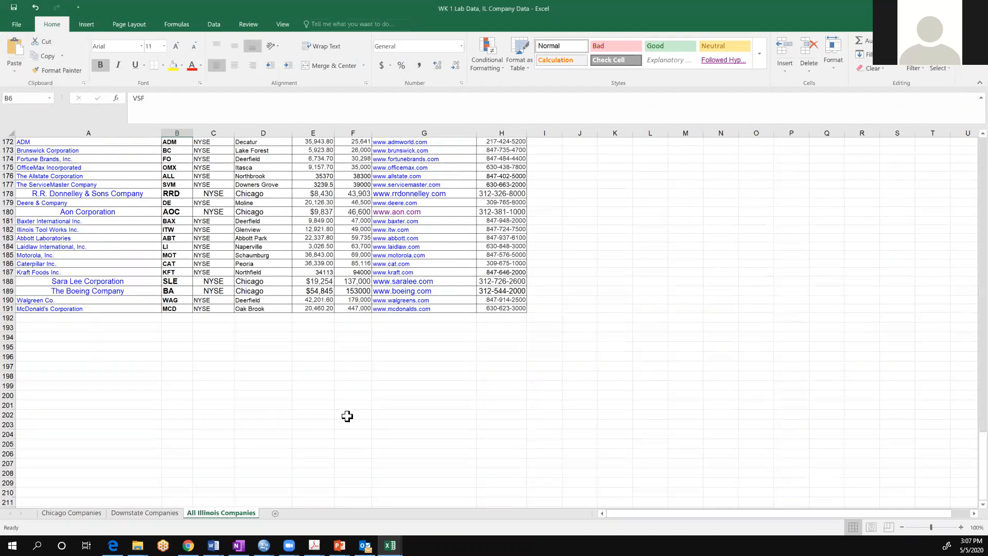
scroll(347, 416, up, 20)
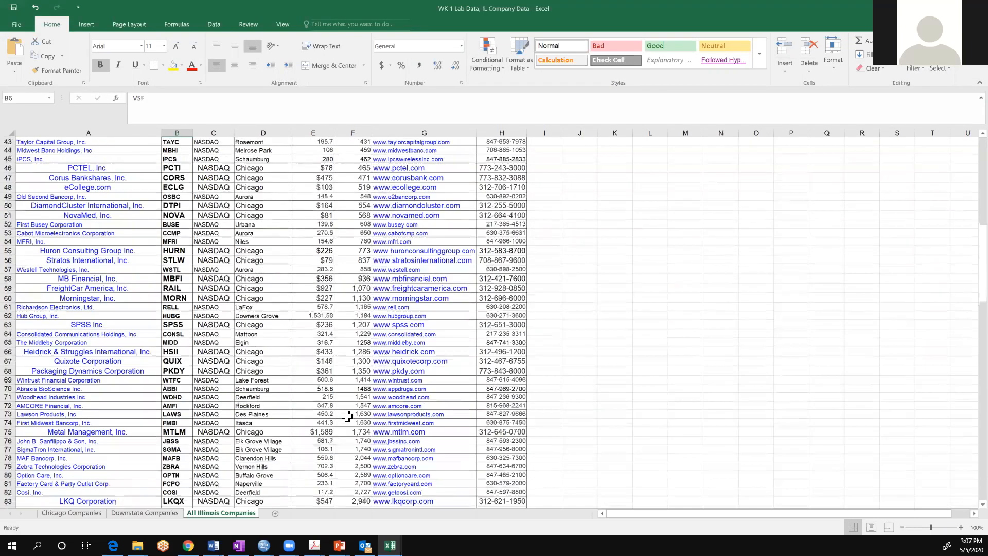
scroll(347, 415, up, 8)
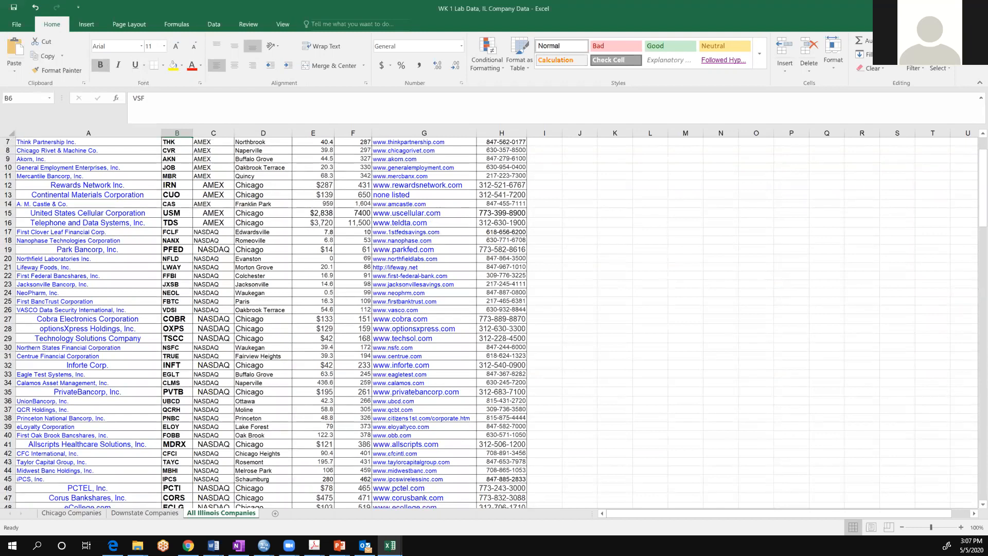
- Undo the recent filter, formatting and sorting changes on the All Illinois Companies sheet one after another
click(37, 9)
click(36, 9)
click(36, 9)
click(36, 8)
click(37, 9)
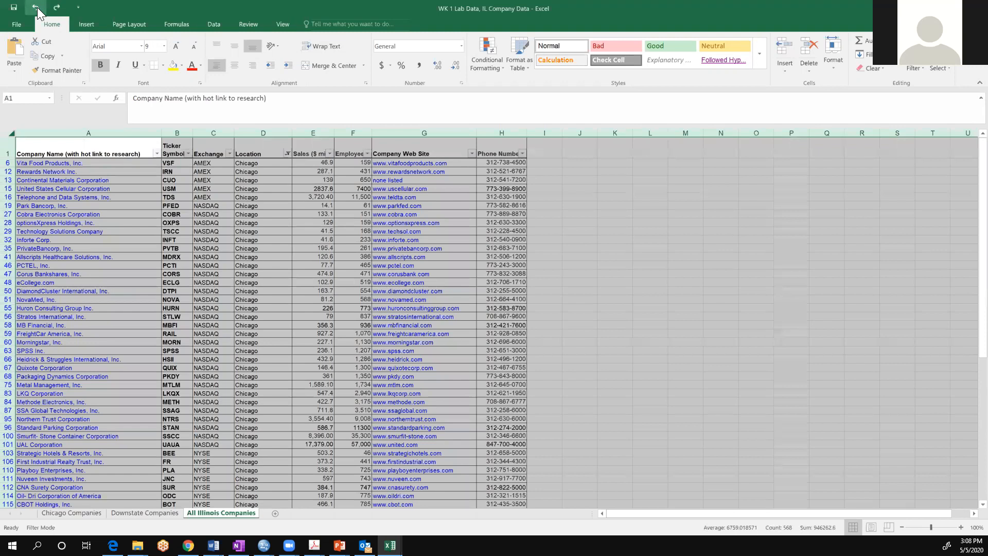
click(37, 9)
click(37, 9)
click(37, 9)
click(36, 9)
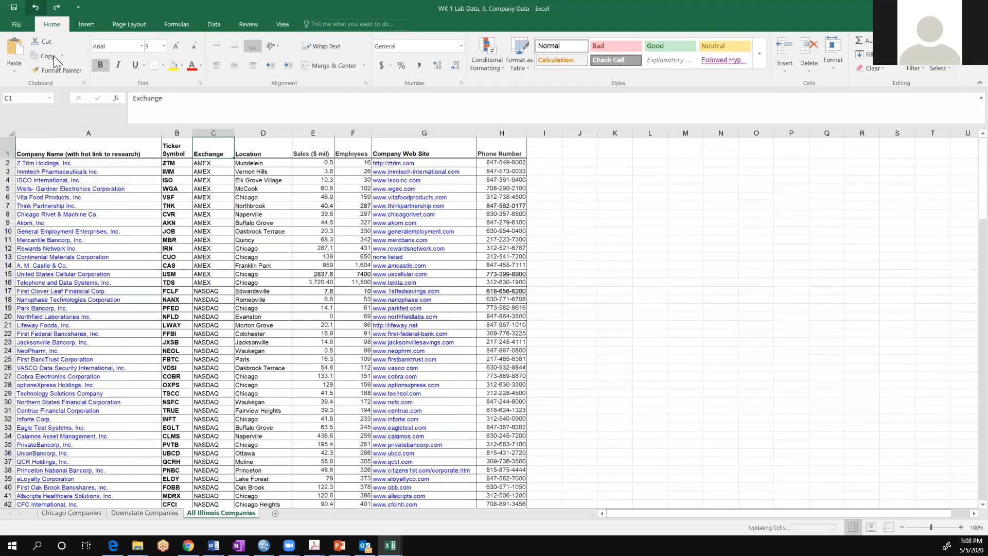
- Delete the empty rows 192 to 211 directly below the last company record
scroll(530, 324, down, 6)
click(517, 324)
scroll(443, 339, down, 20)
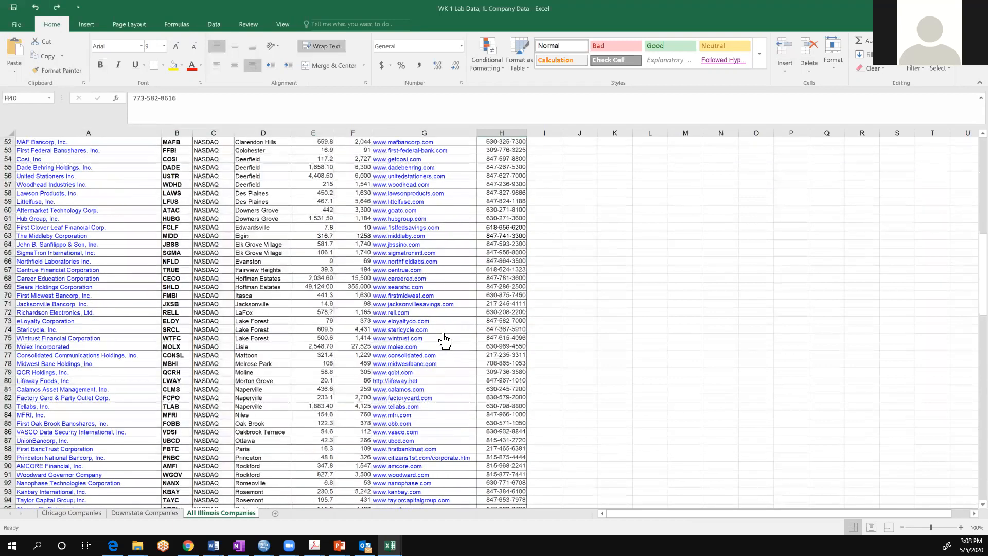
scroll(444, 339, down, 20)
scroll(444, 339, up, 9)
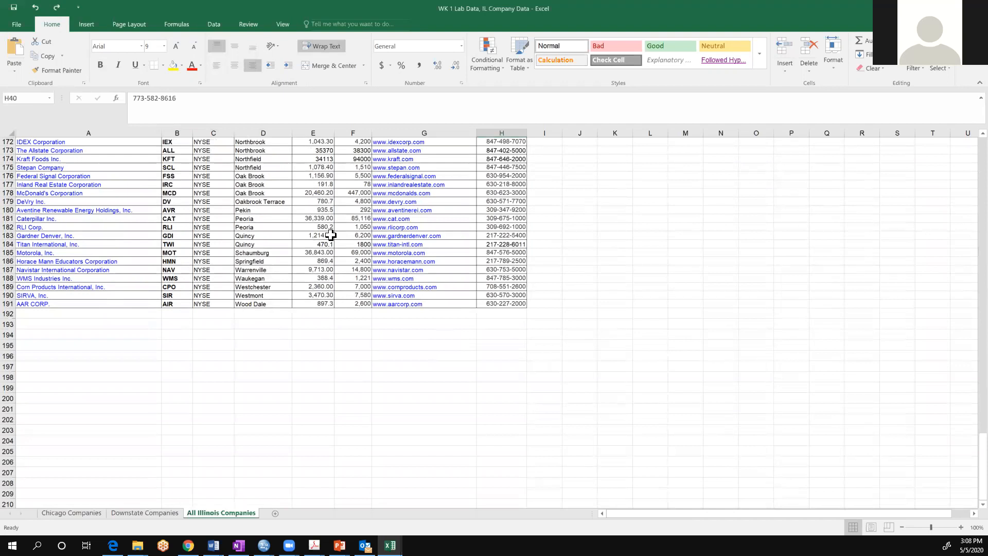
scroll(330, 235, down, 1)
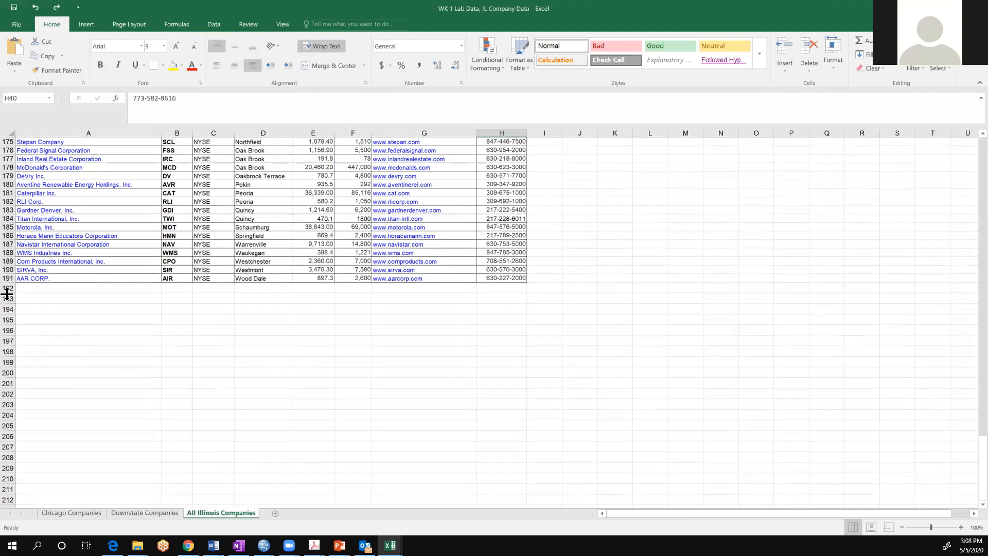
drag(7, 289, 16, 492)
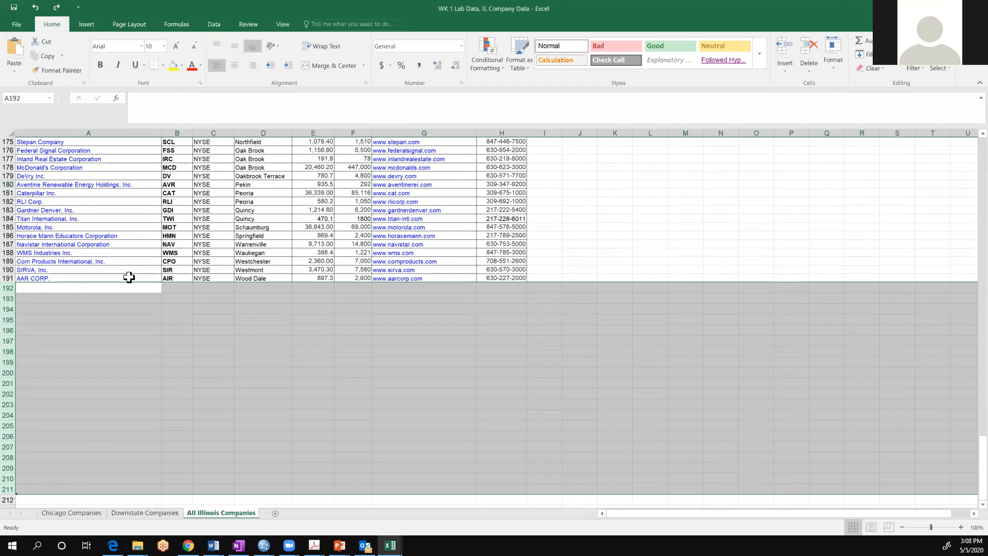
right_click(9, 302)
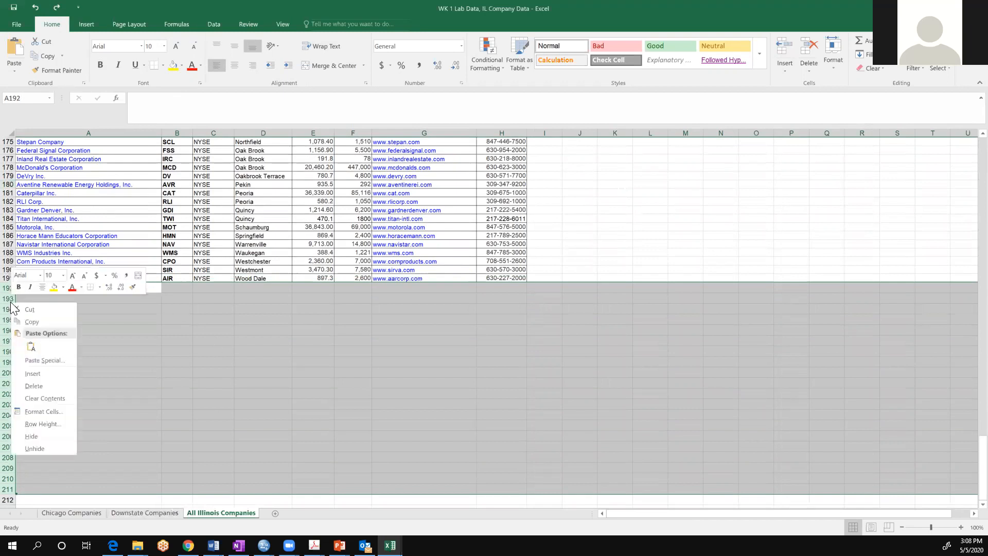
click(43, 380)
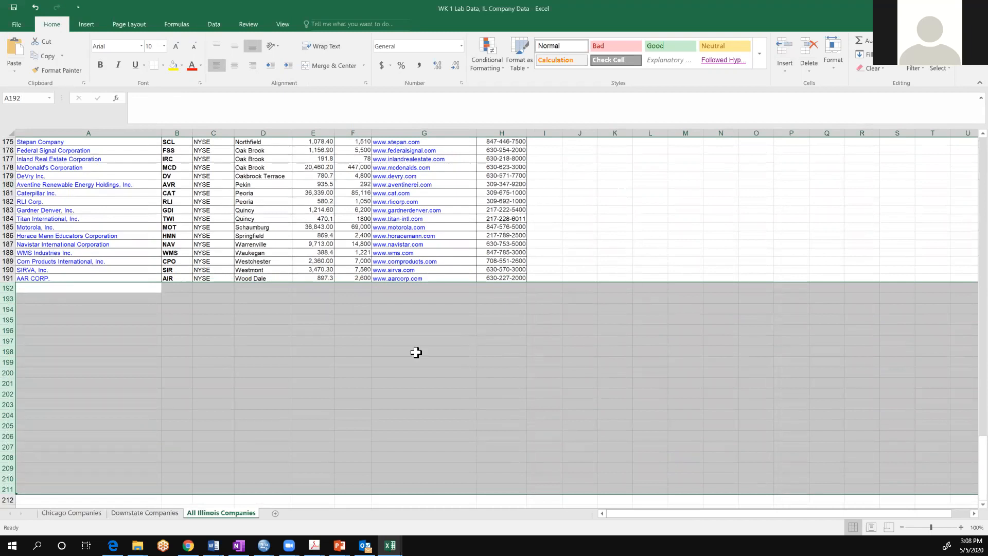
- Review the start of the company list, then switch to the student lab notes and examine the homework tips and IBM SPSS section
scroll(416, 352, up, 20)
scroll(416, 352, up, 20)
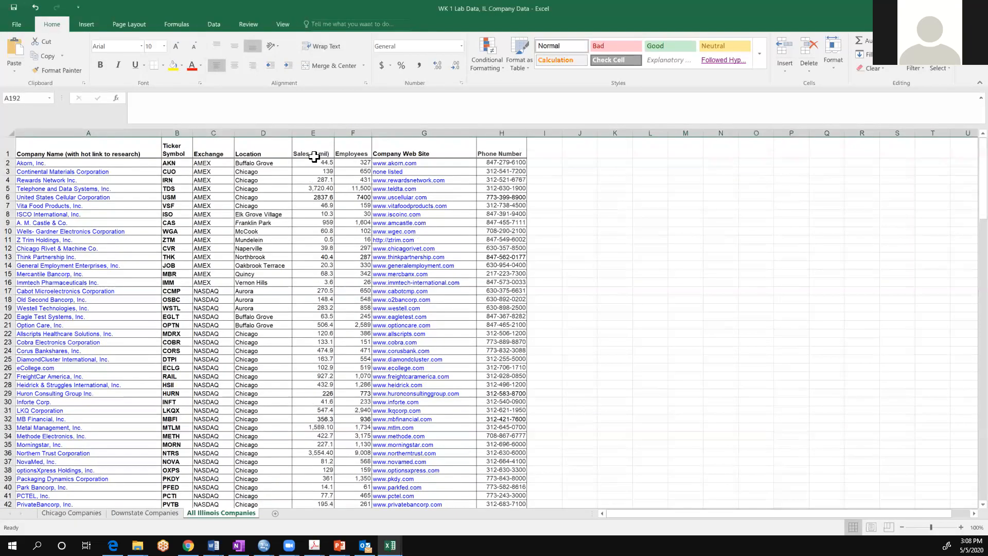
scroll(378, 349, down, 1)
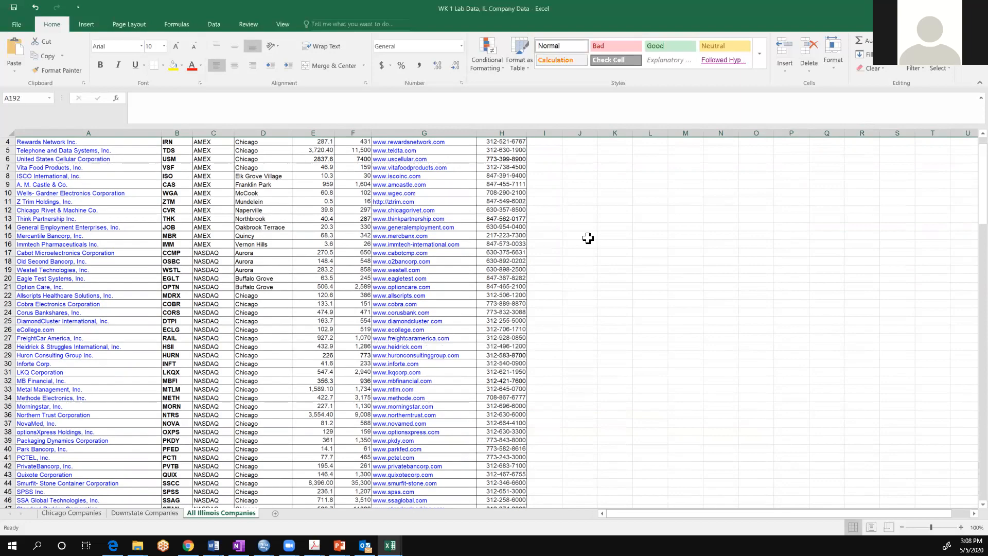
click(955, 8)
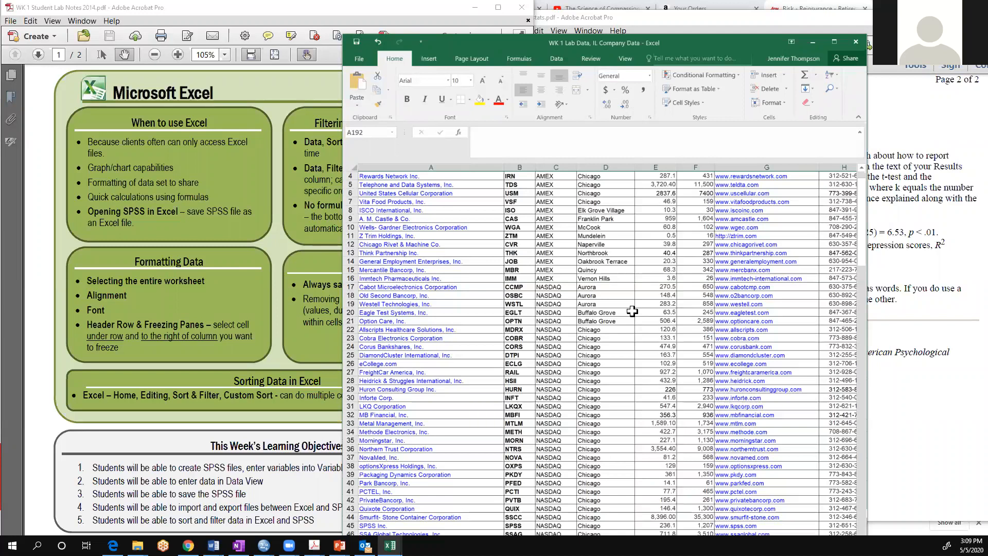
click(312, 351)
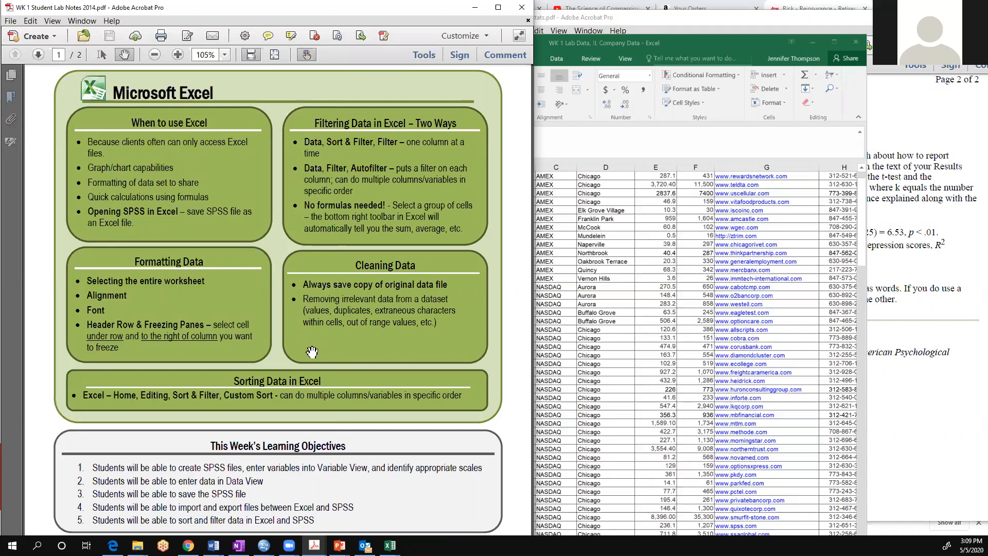
scroll(312, 352, down, 10)
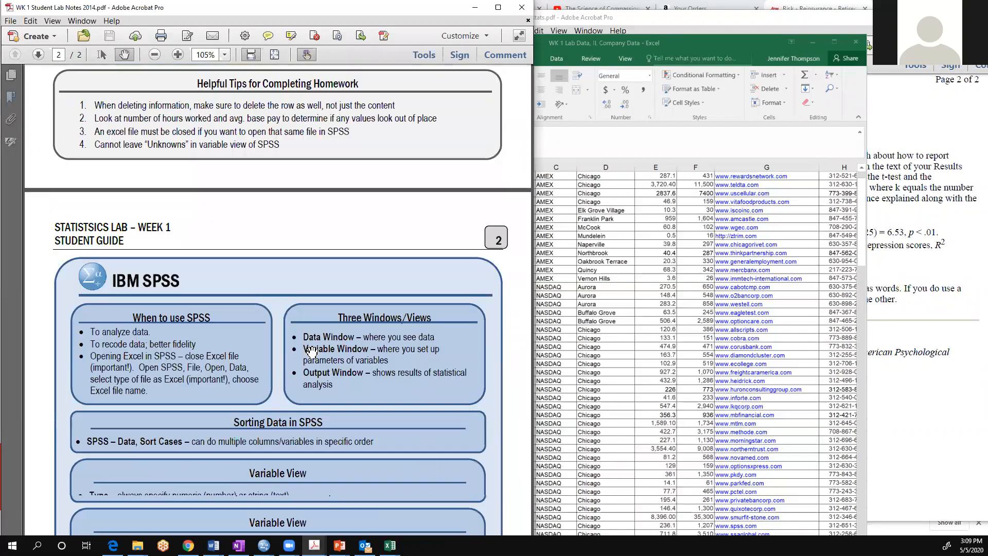
scroll(312, 352, down, 3)
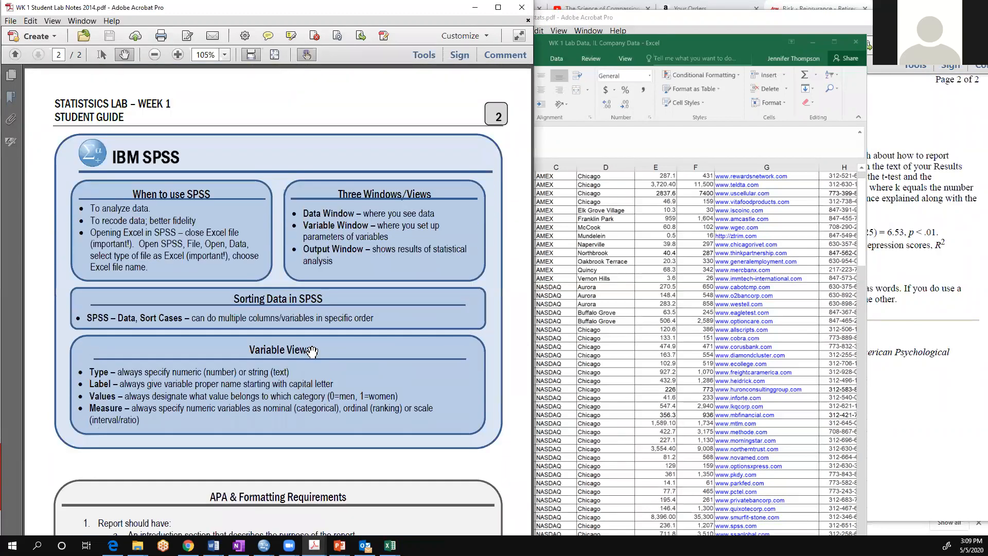
- Review the learning objectives, homework tips and IBM SPSS section in the student lab notes
scroll(312, 352, up, 2)
scroll(363, 293, down, 1)
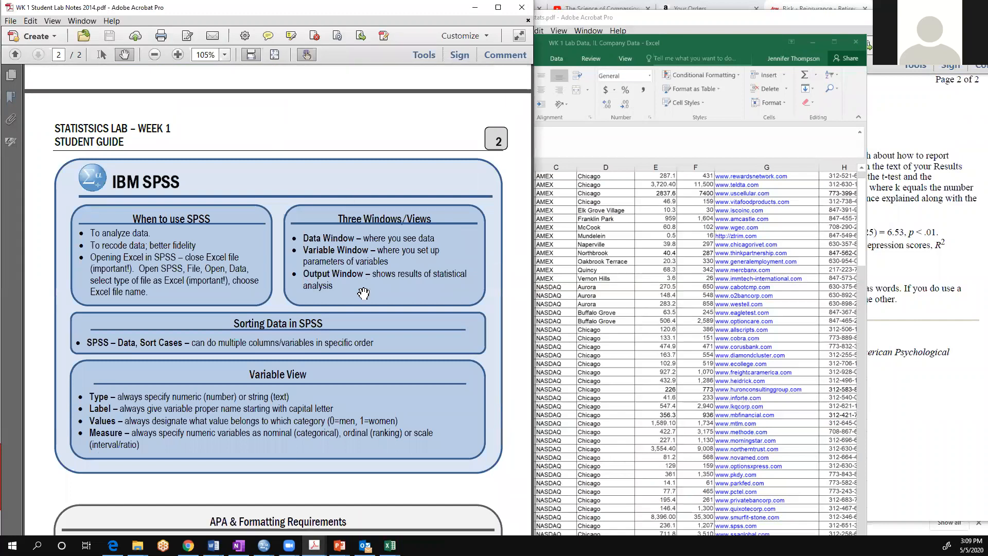
scroll(285, 305, up, 10)
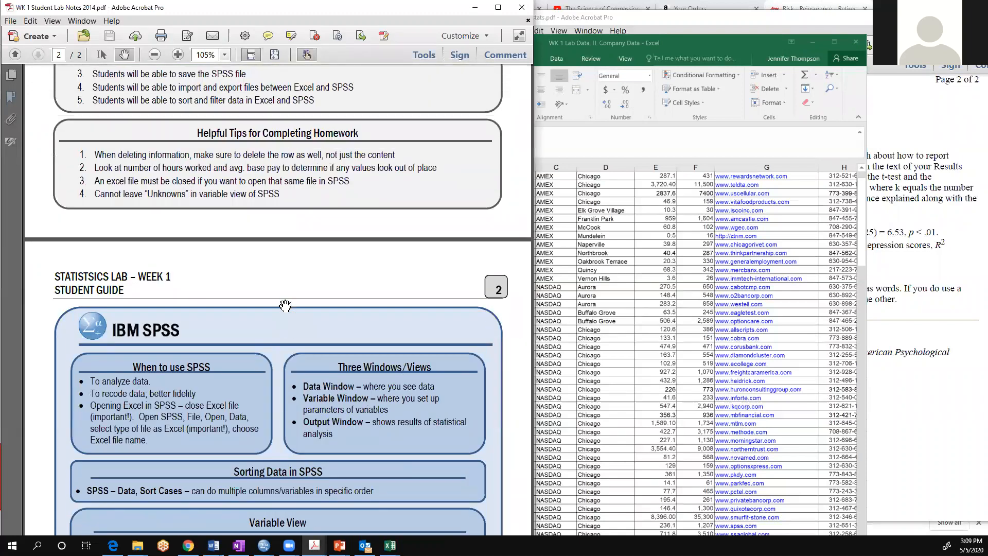
scroll(285, 305, up, 5)
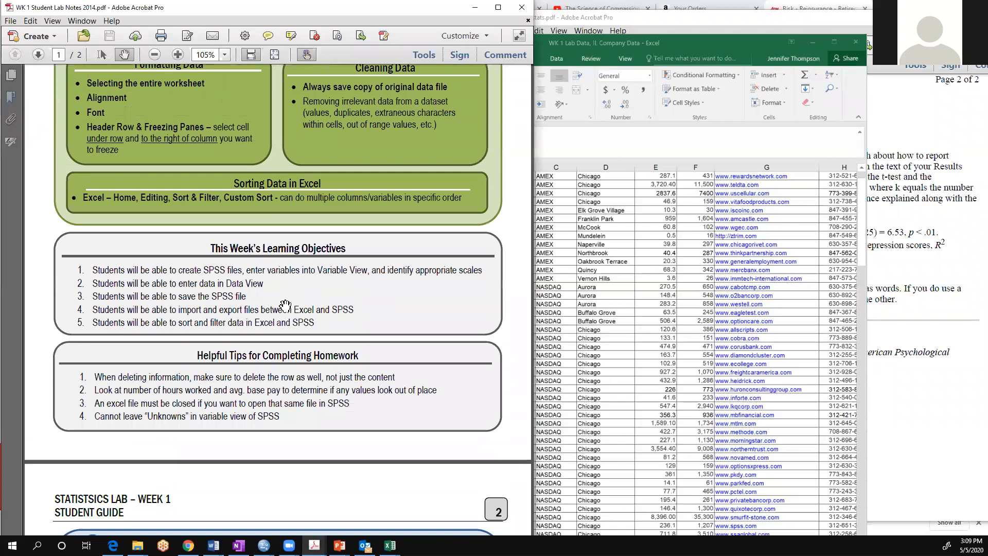
scroll(285, 305, down, 7)
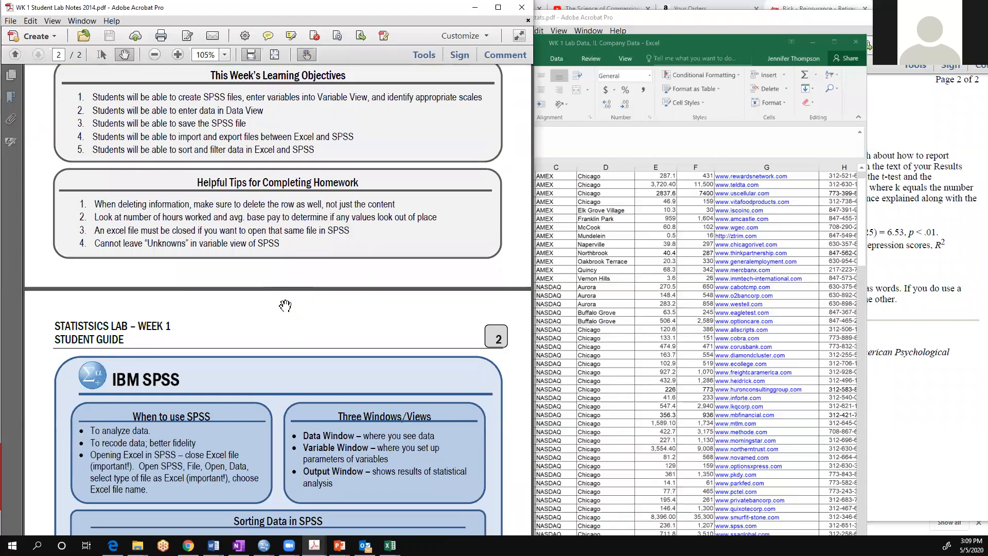
scroll(285, 305, down, 7)
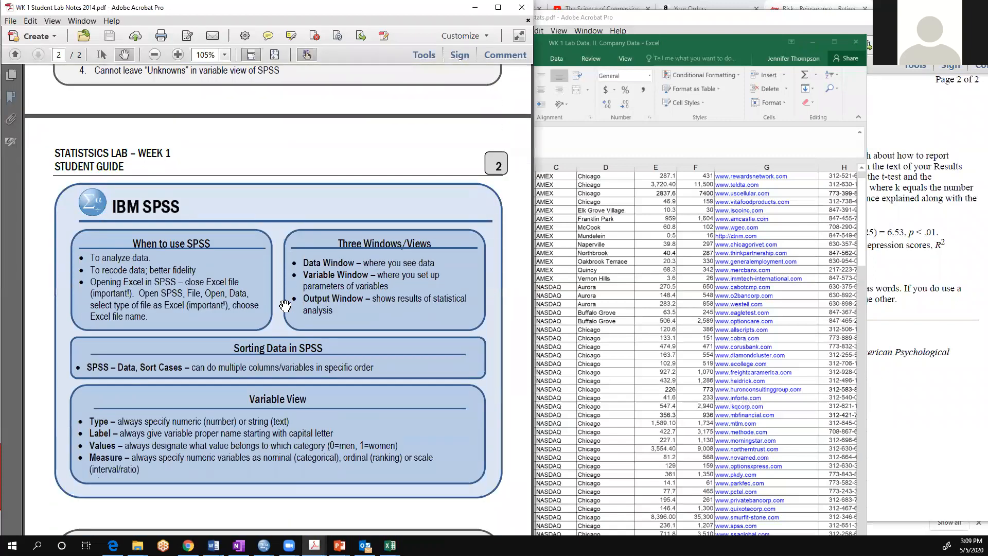
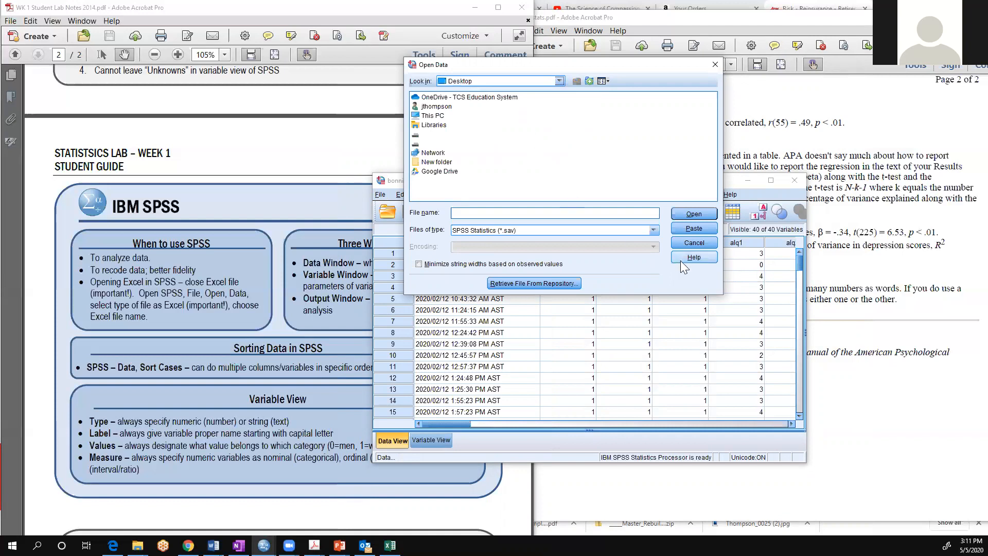
- Import the Chicago Companies worksheet from WK 1 Lab Data, IL Company Data.xlsx, reading variable names from the first row, and maximize the dataset
click(652, 229)
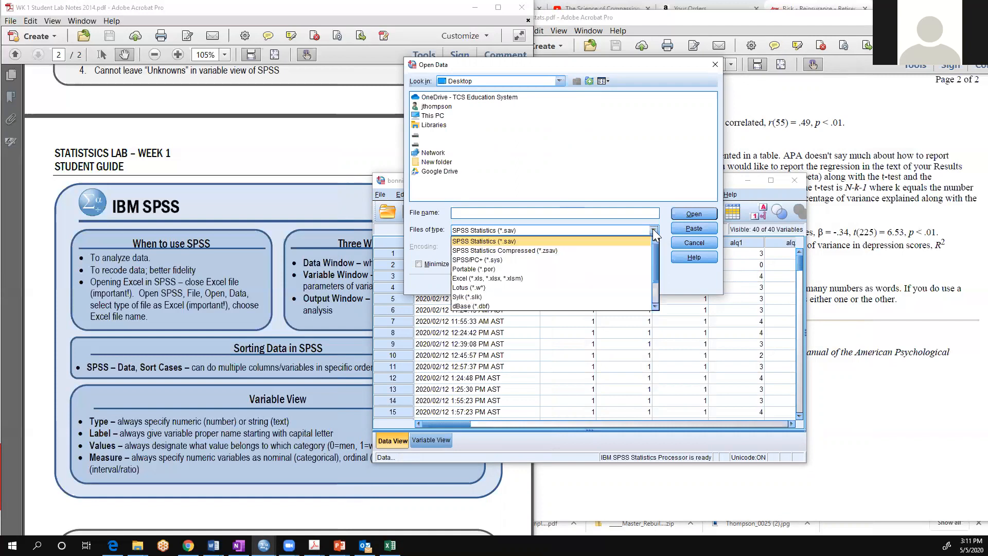
click(604, 279)
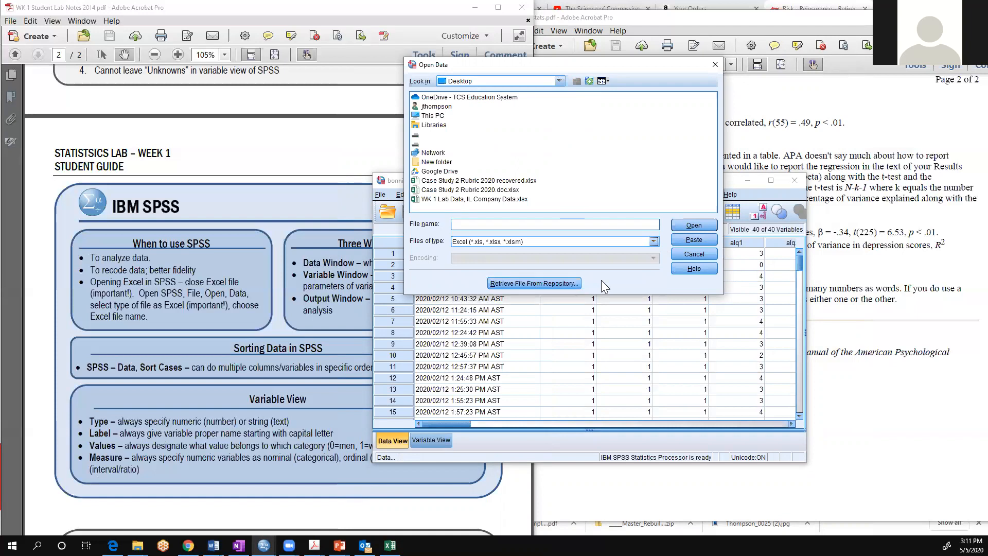
click(512, 201)
click(700, 224)
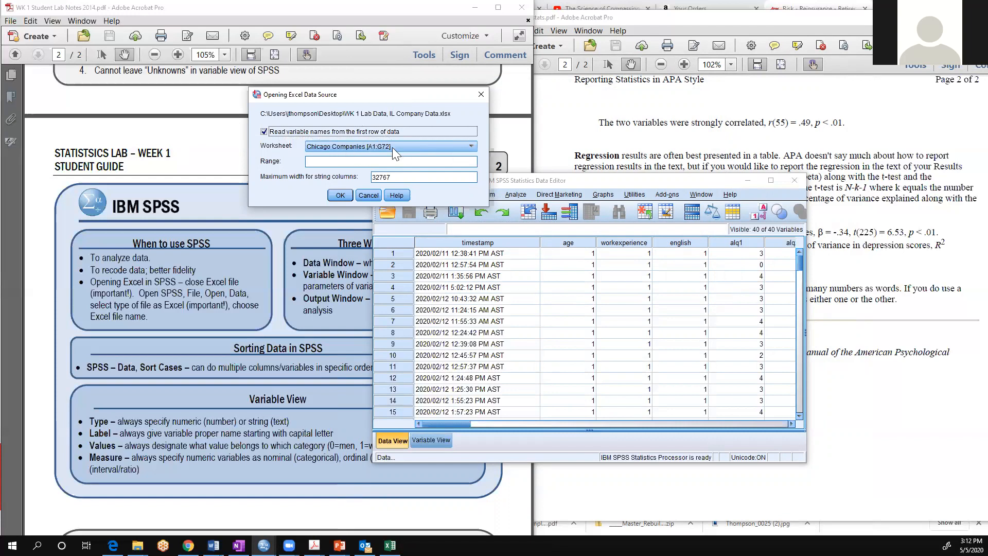
click(340, 194)
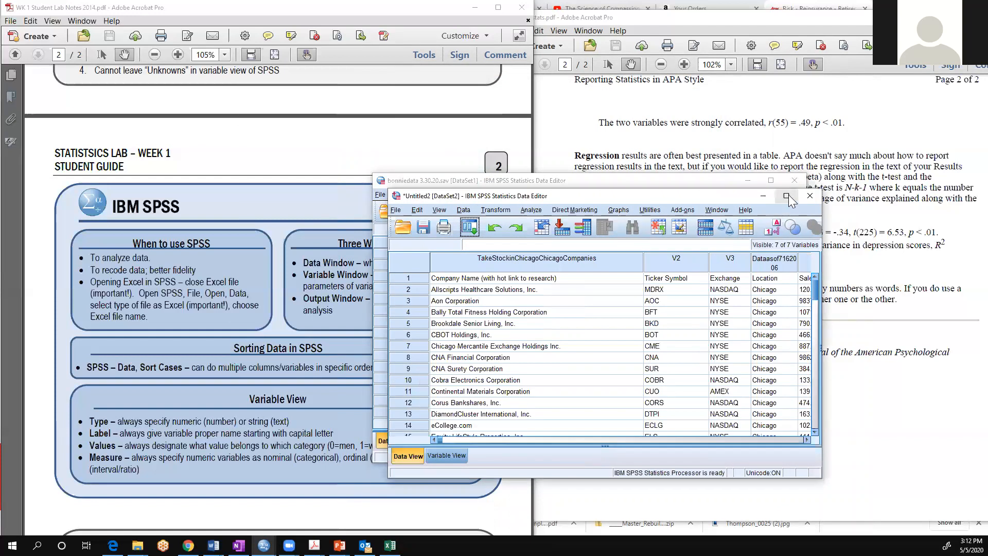
click(786, 196)
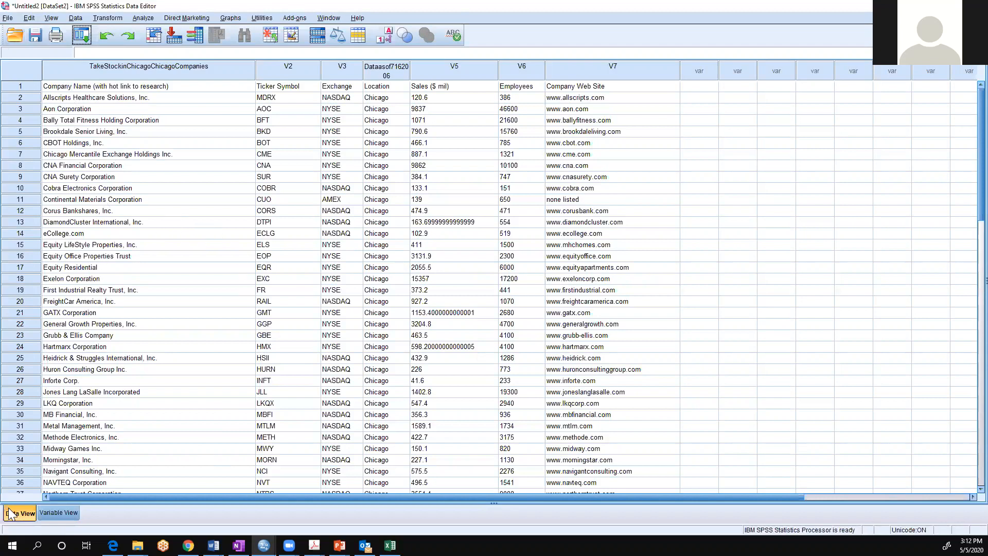
- Compare the imported Chicago dataset's variable names and types in Variable View with its records in Data View
click(59, 517)
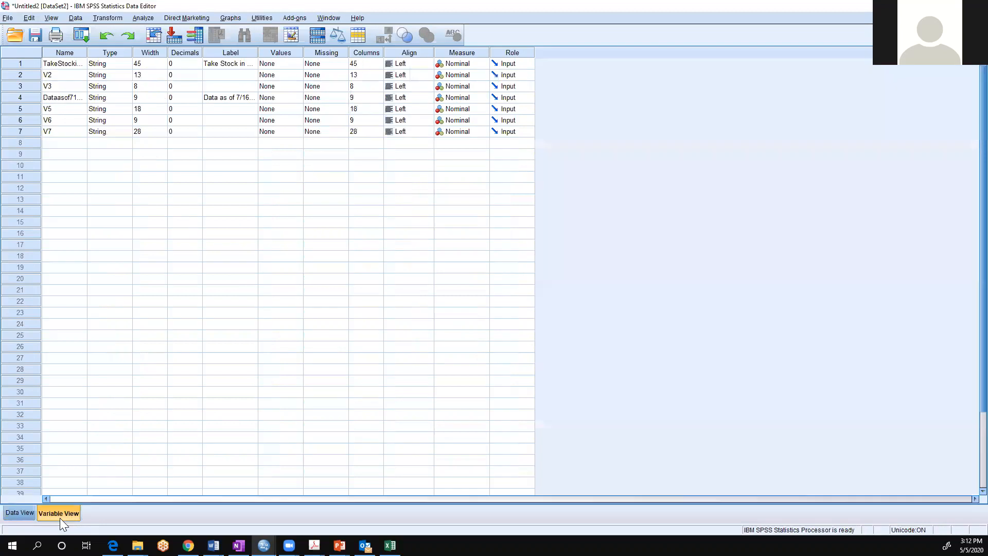
click(24, 516)
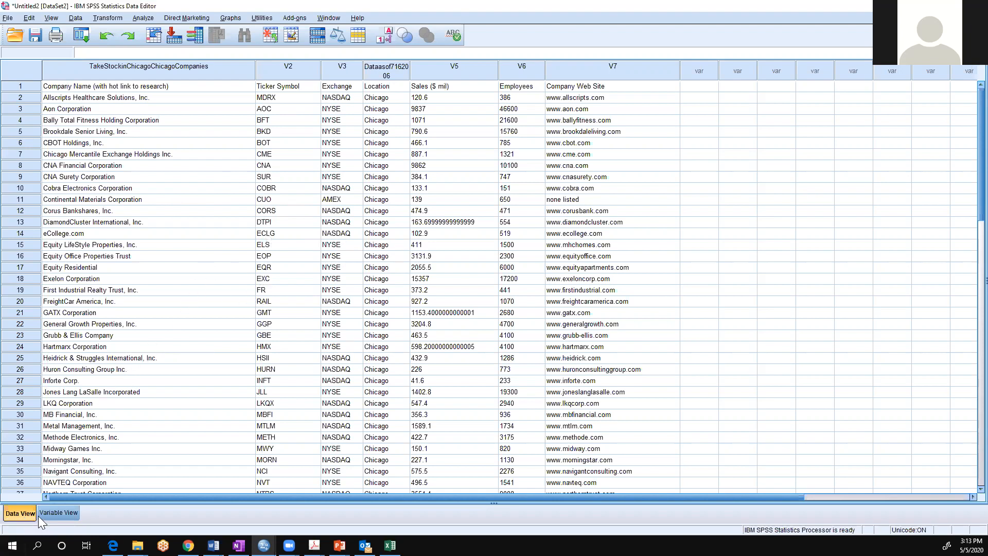
click(59, 513)
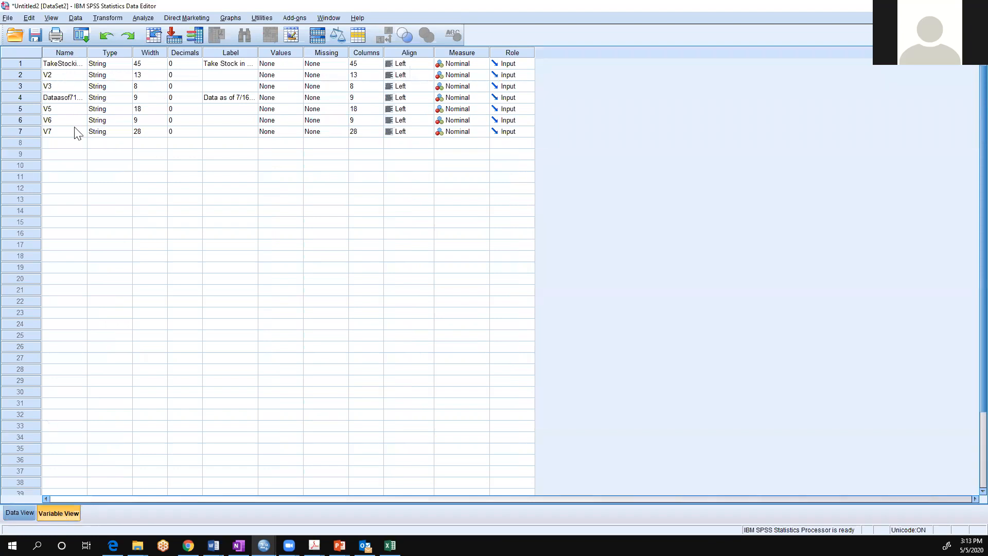
click(31, 507)
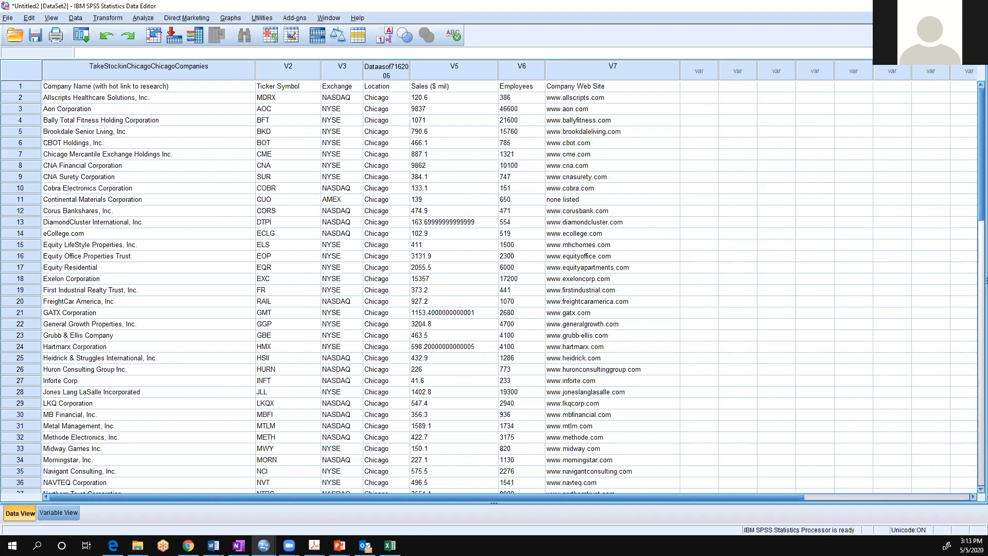
- Switch to Excel and close the final project survey template workbook without saving its changes
key(alt+Tab)
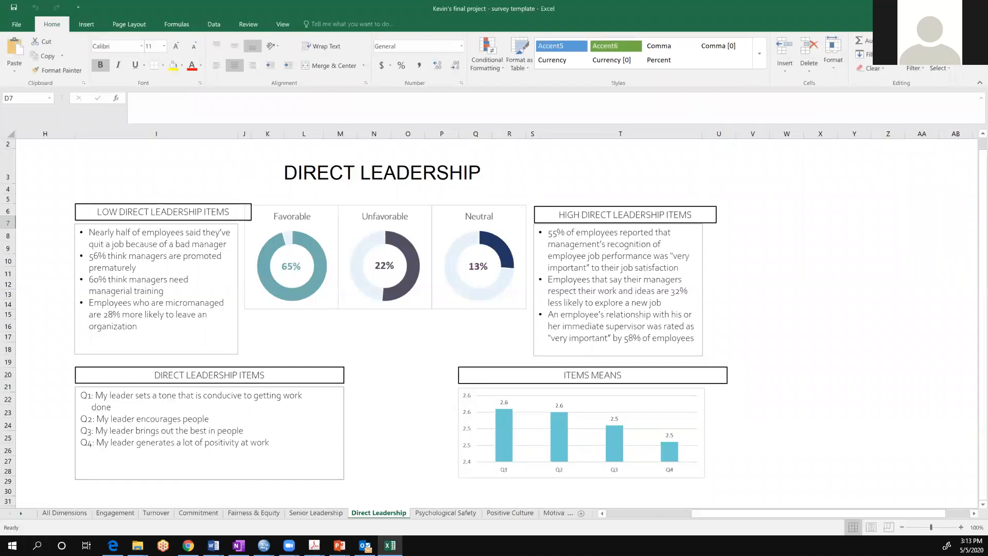
key(alt+F4)
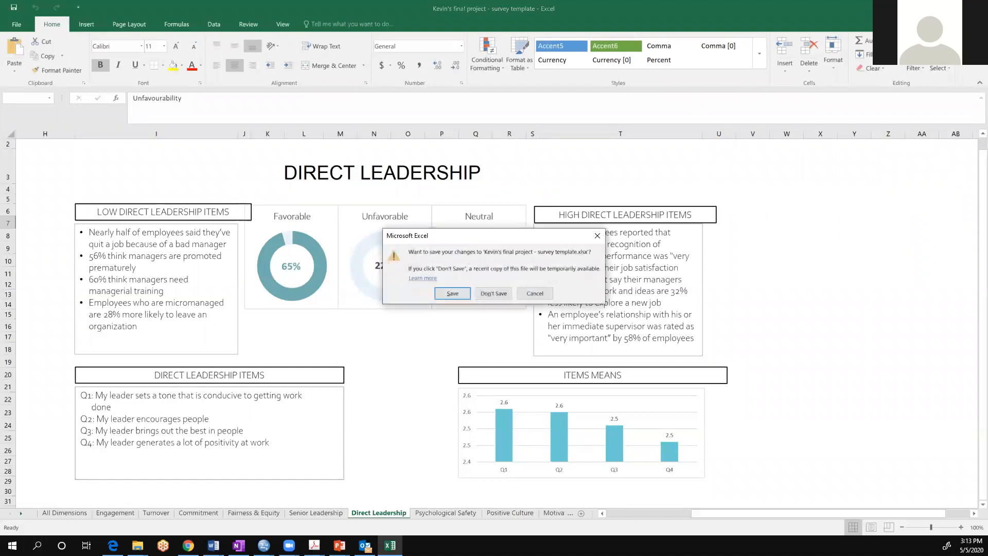
click(487, 293)
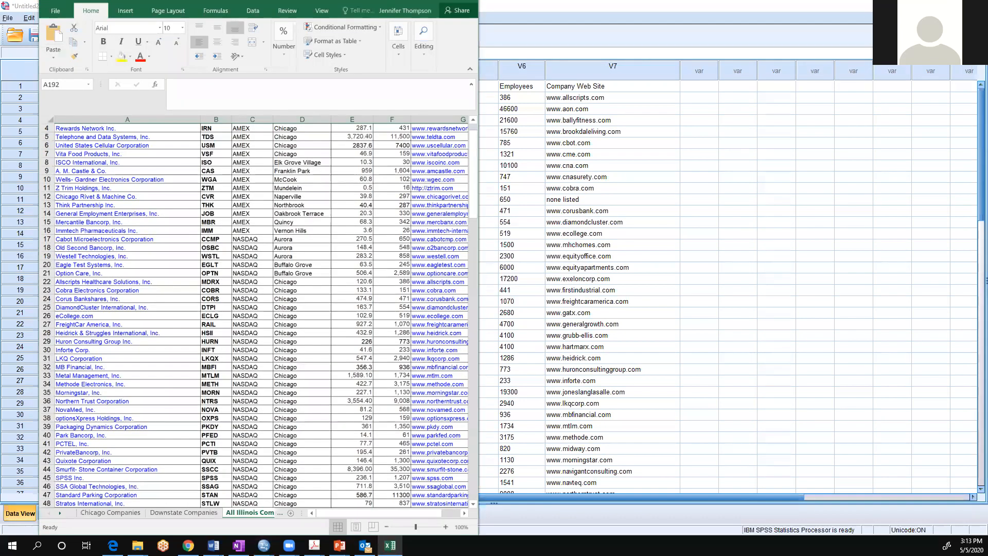
- Maximize the company data workbook and compare the header rows of the All Illinois Companies and Chicago Companies sheets
scroll(260, 316, up, 1)
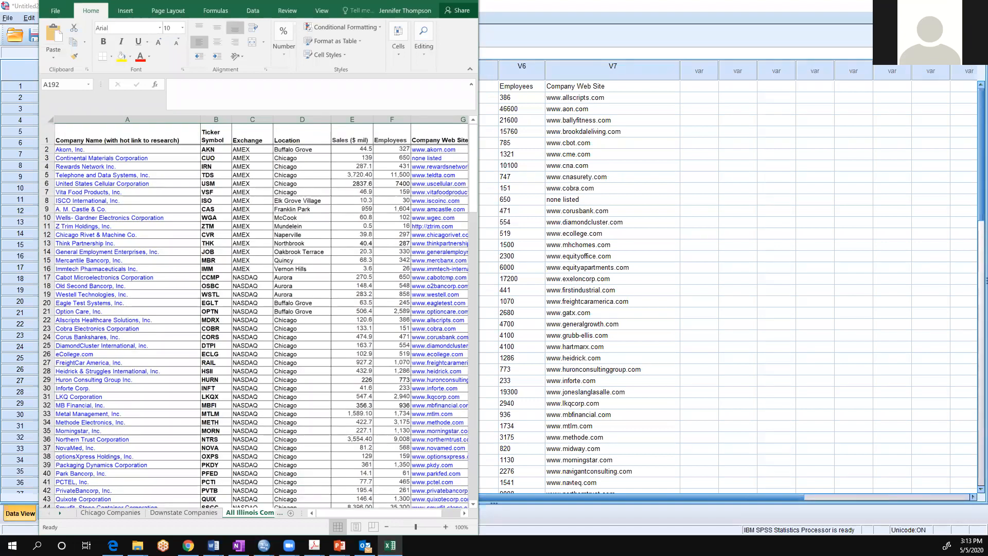
click(179, 128)
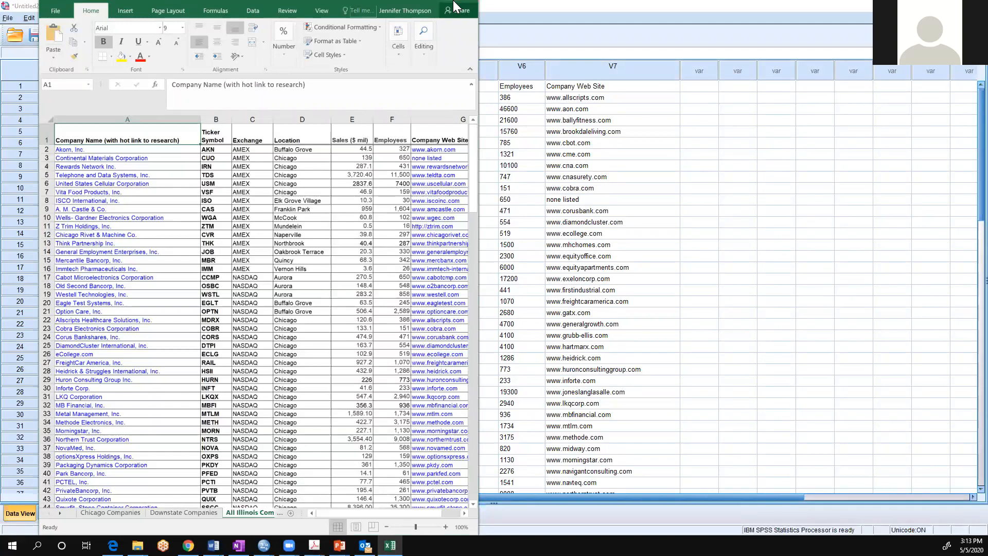
click(453, 1)
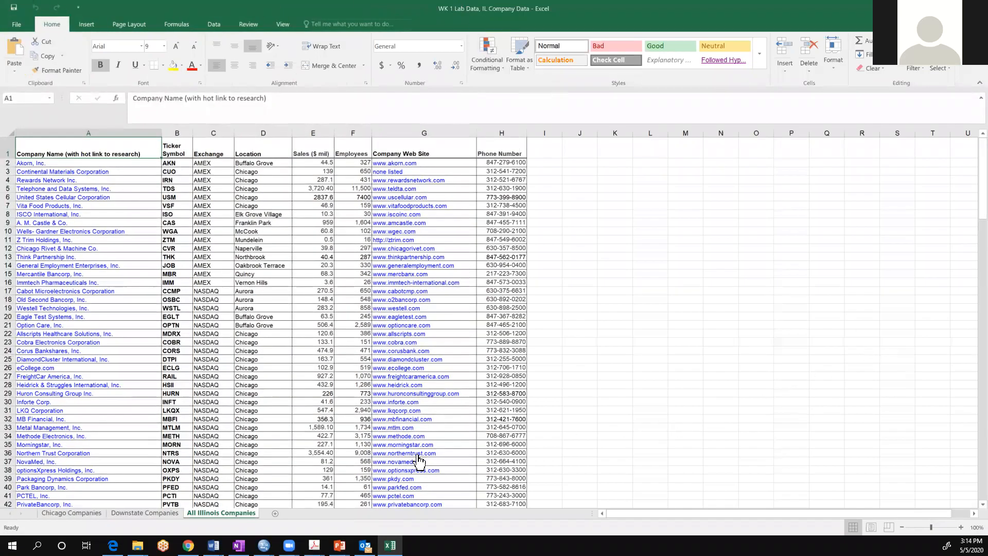
click(62, 514)
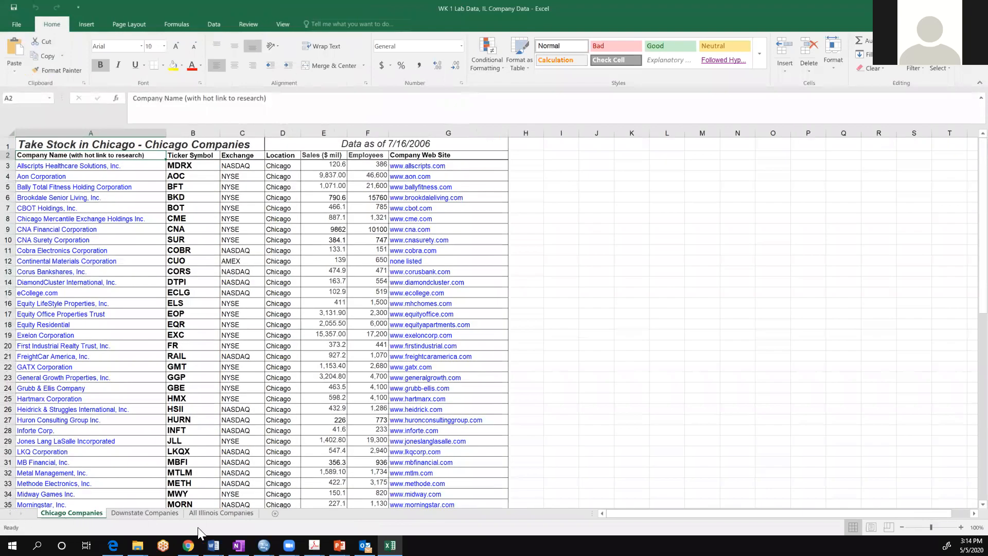
click(226, 512)
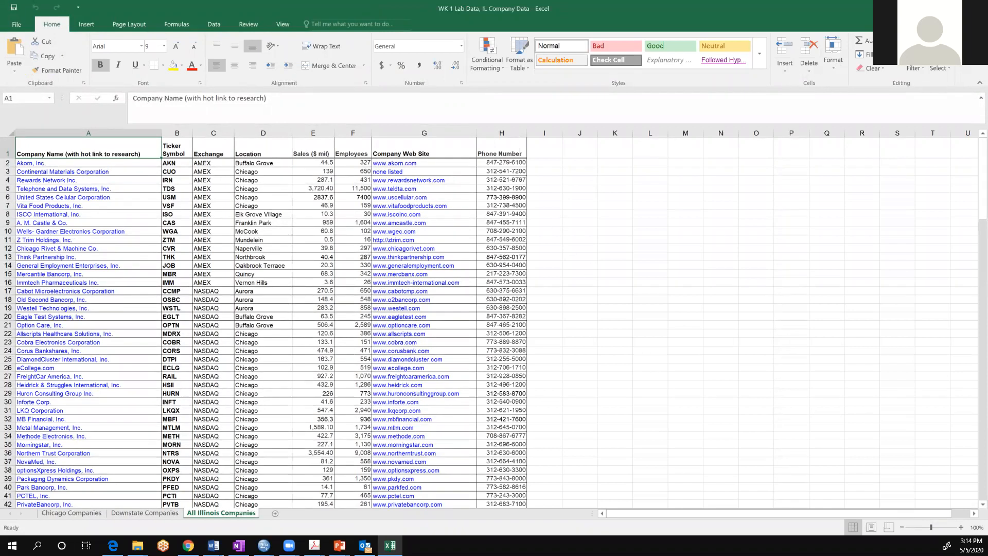
- Close the company data workbook in Excel and discard the untitled Chicago Companies dataset in SPSS
click(976, 8)
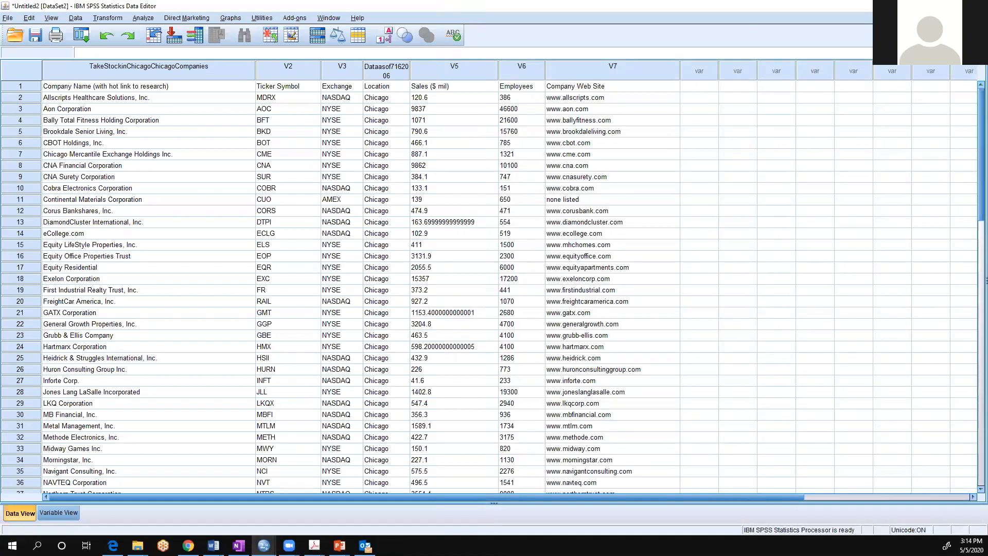
click(975, 7)
click(492, 298)
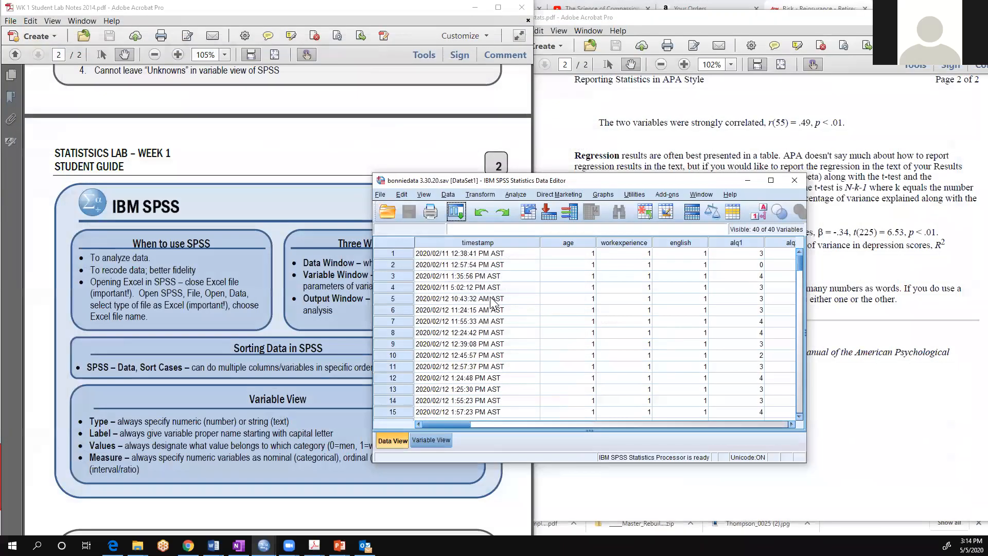
- Import the All Illinois Companies data from the Excel file WK 1 Lab Data, IL Company Data.xlsx and maximize the dataset
click(387, 214)
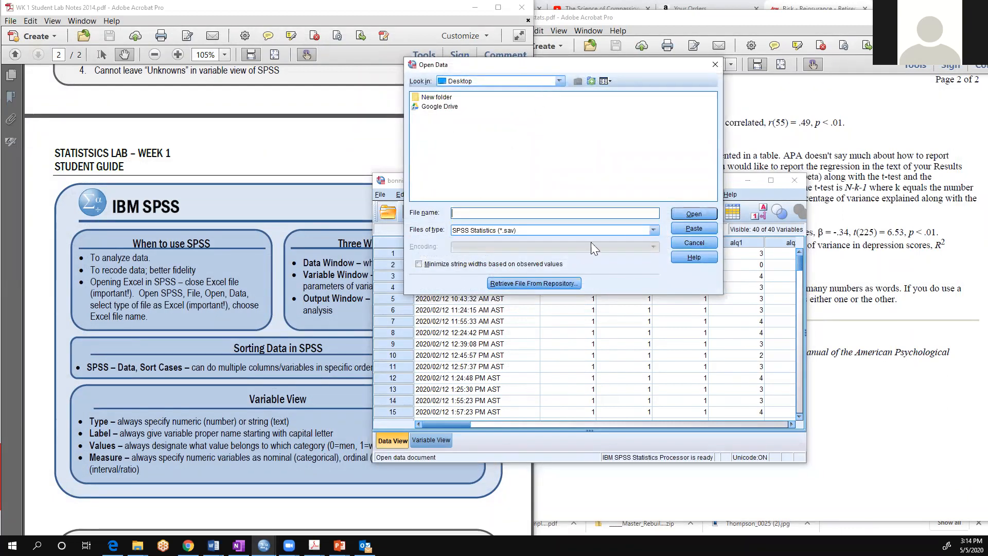
click(653, 230)
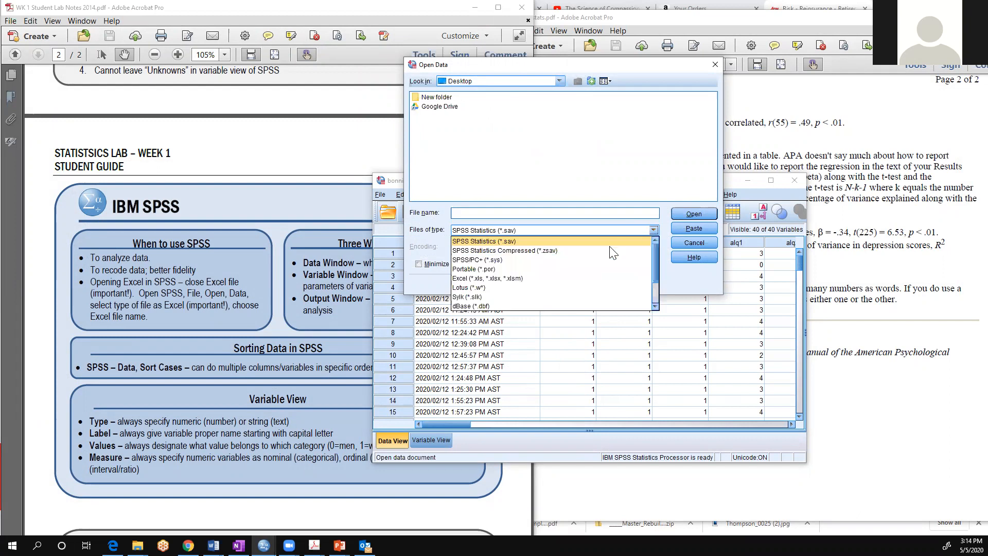
click(579, 274)
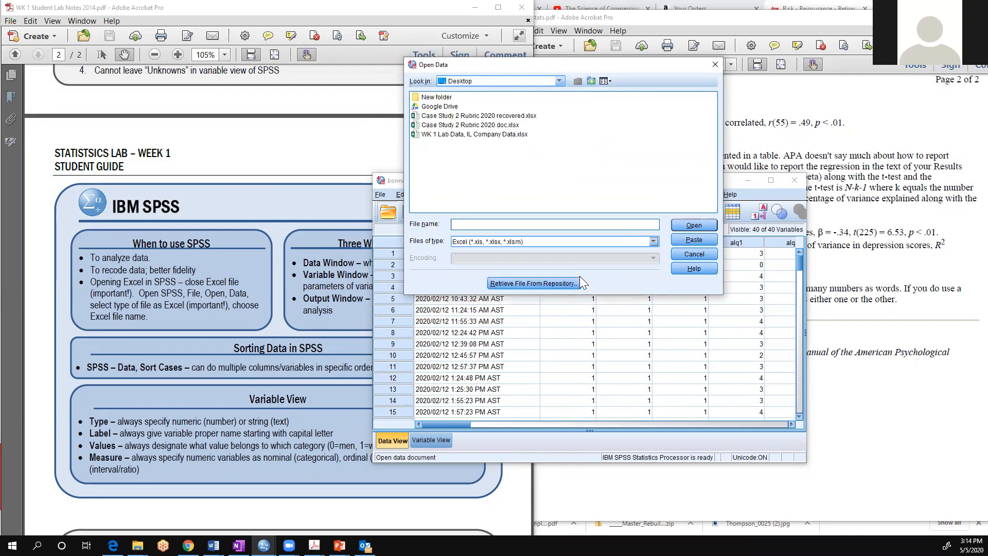
click(482, 135)
click(703, 229)
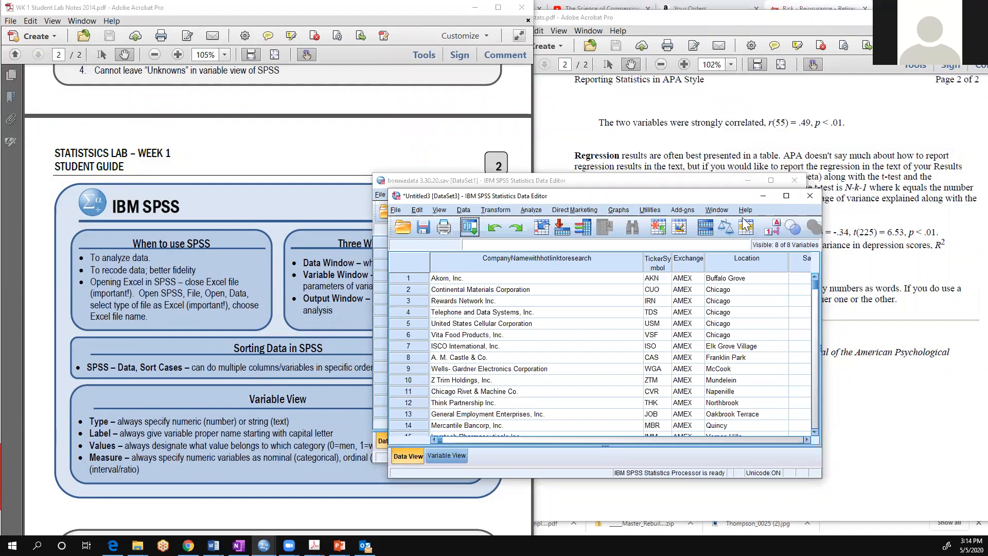
click(785, 195)
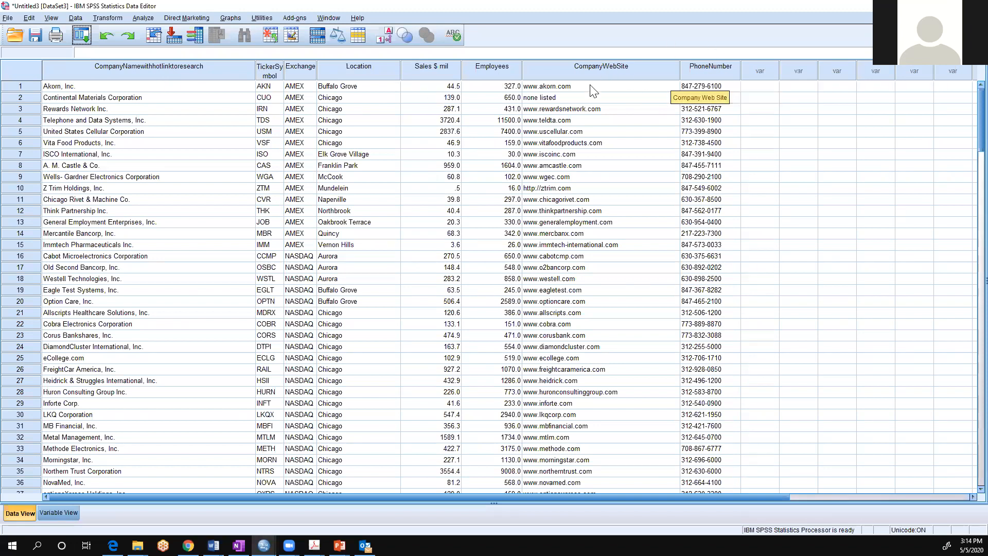
- Try Numeric as the PhoneNumber variable's type in Variable View and set it back to String
click(58, 512)
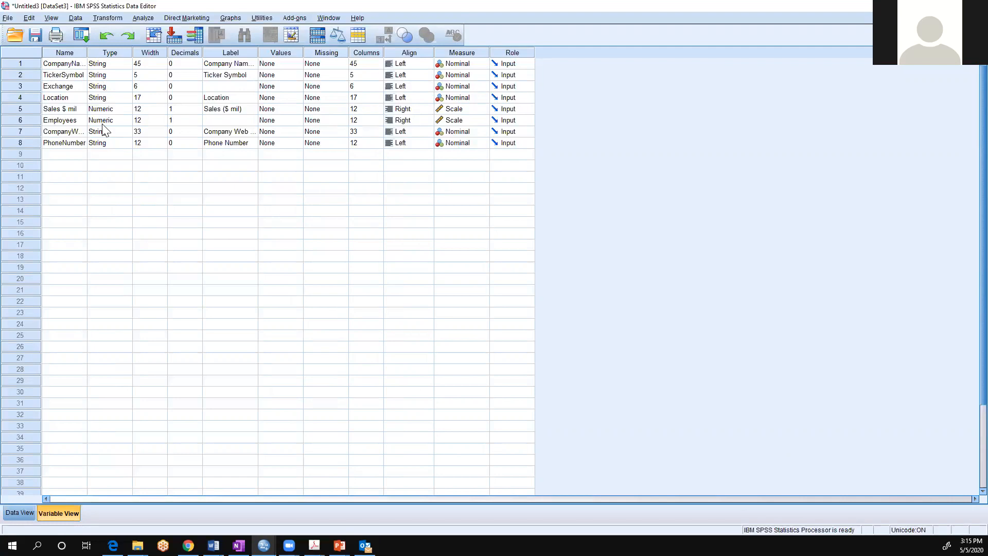
double_click(123, 143)
click(398, 208)
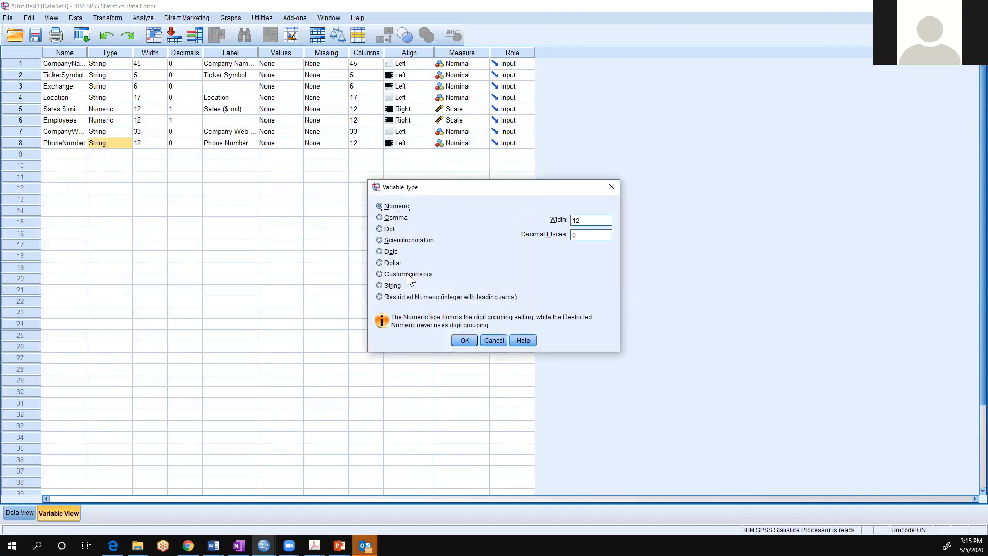
click(381, 285)
click(470, 342)
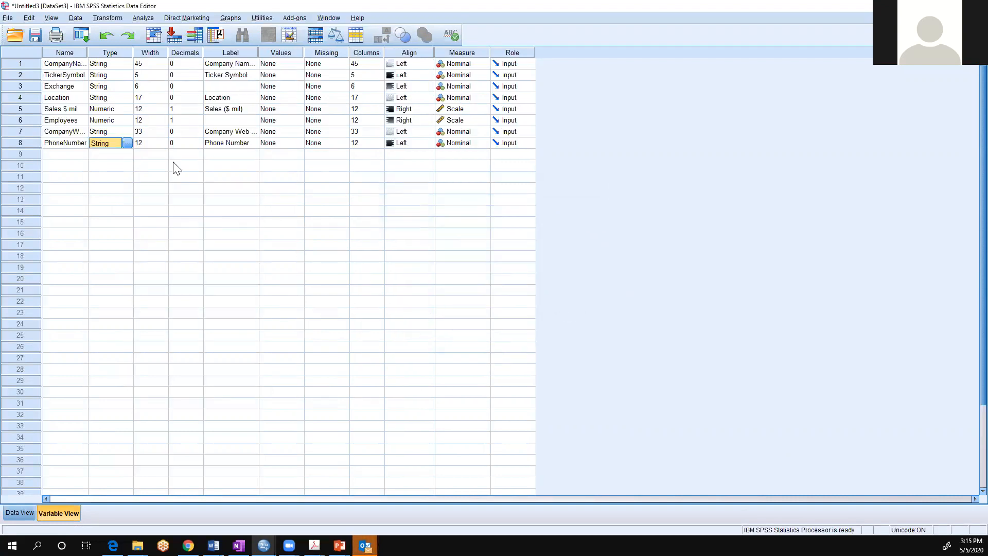
click(308, 246)
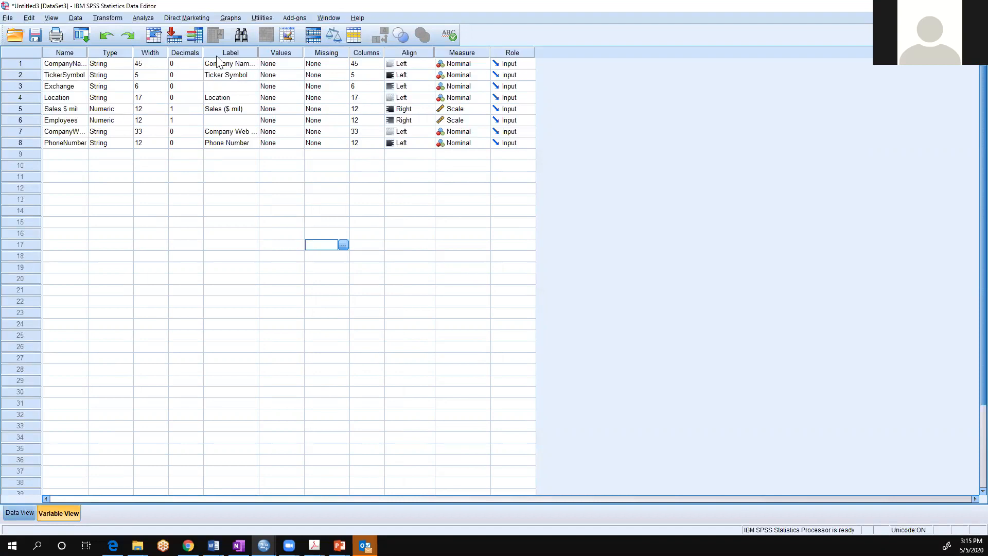
- Label the Exchange variable "Exchange" and the Employees variable "Employees" in Variable View
click(60, 87)
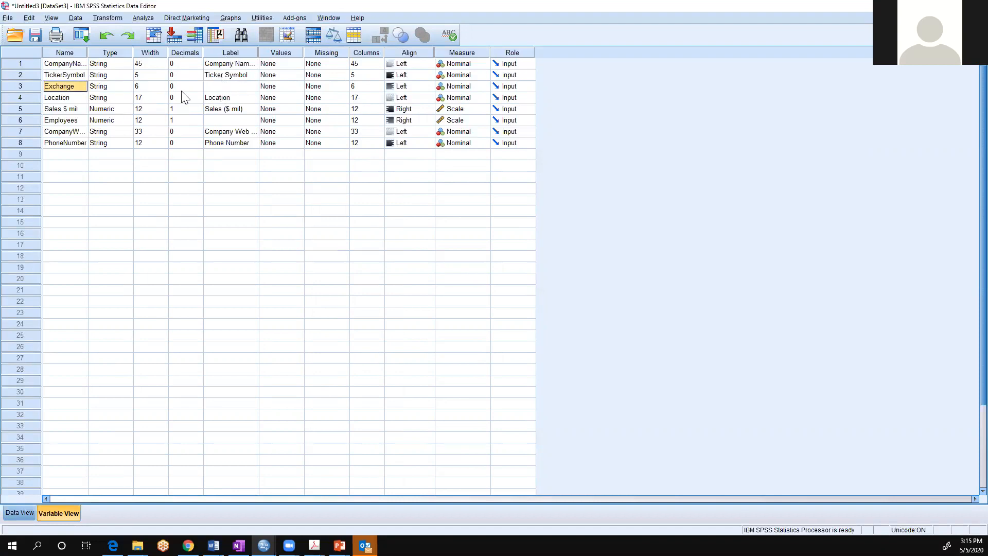
click(213, 77)
click(215, 88)
text(Exchange)
click(78, 124)
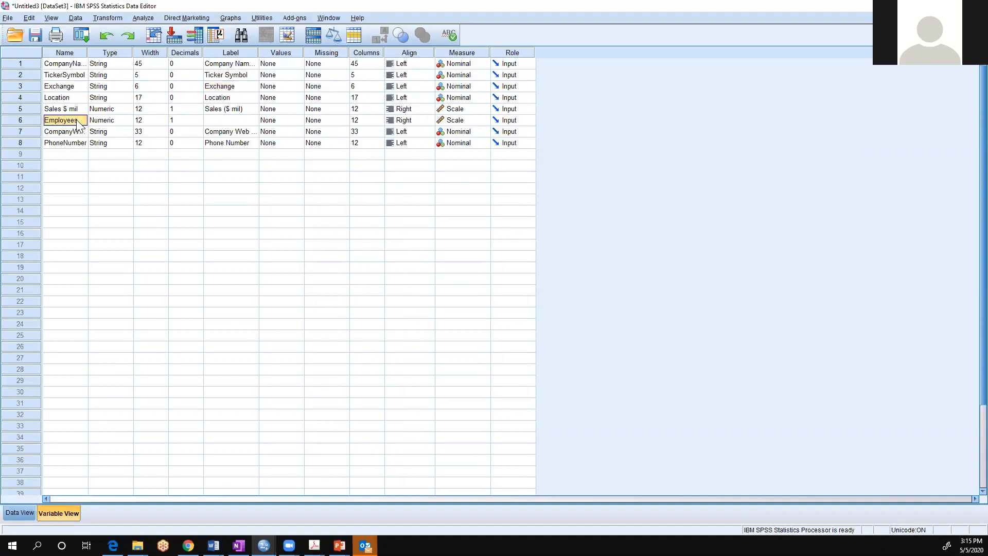
click(215, 119)
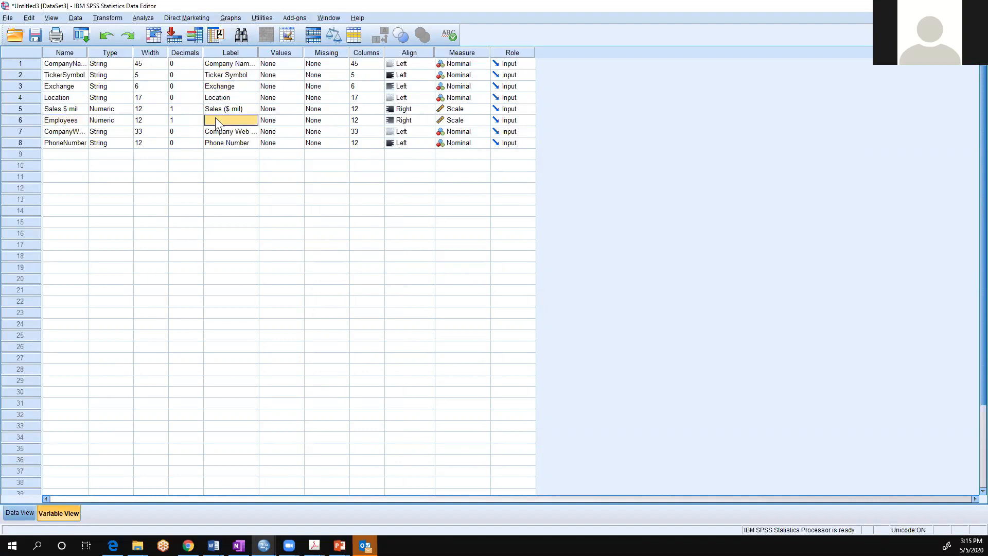
text(Employees)
- View the Value Labels settings of the company name variable and leave them without entries
click(296, 63)
click(298, 63)
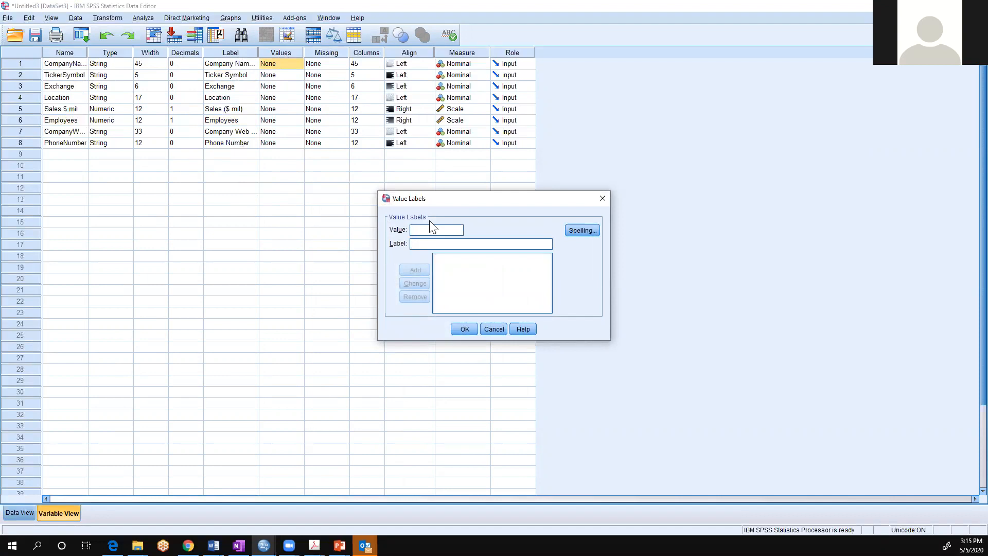
click(471, 329)
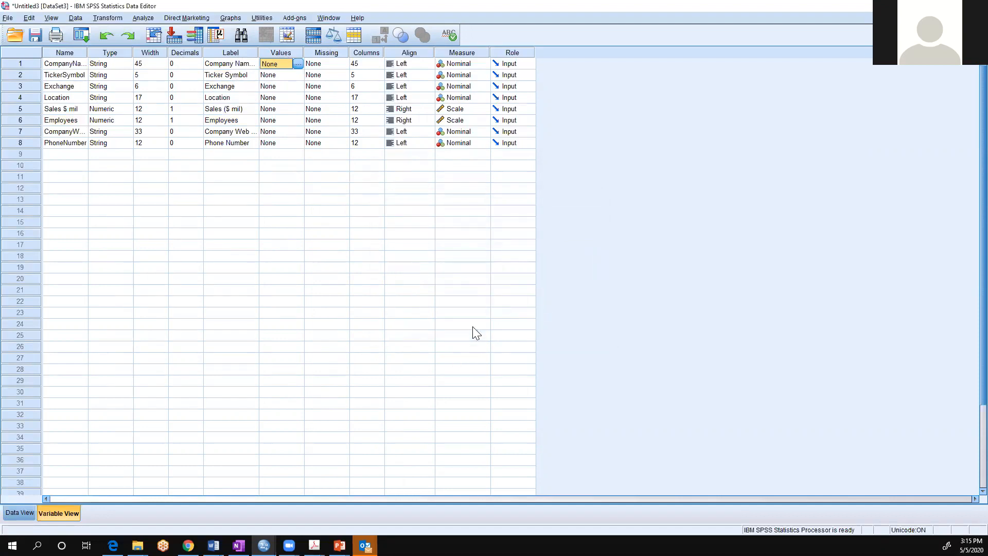
- Define 99 as a discrete missing value for the company name variable
click(344, 64)
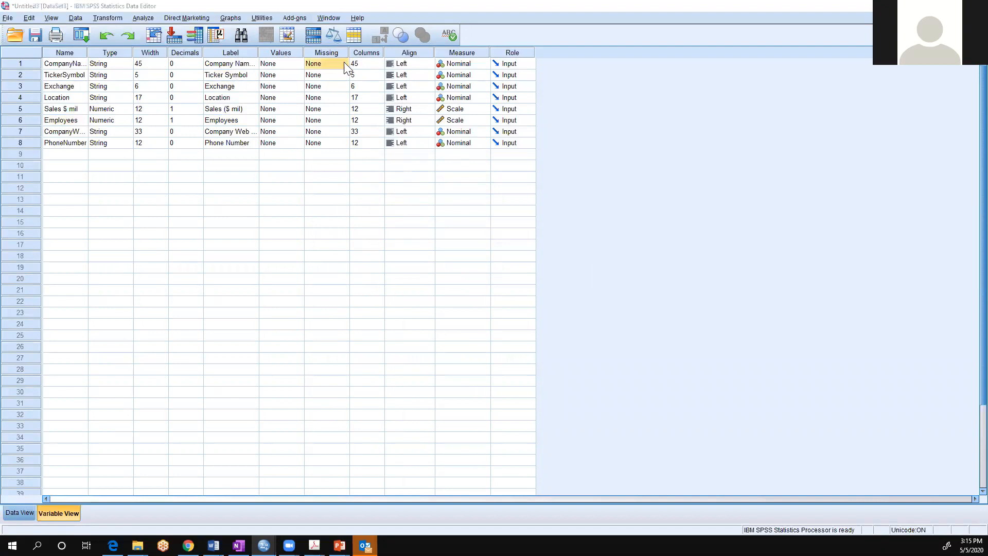
click(344, 64)
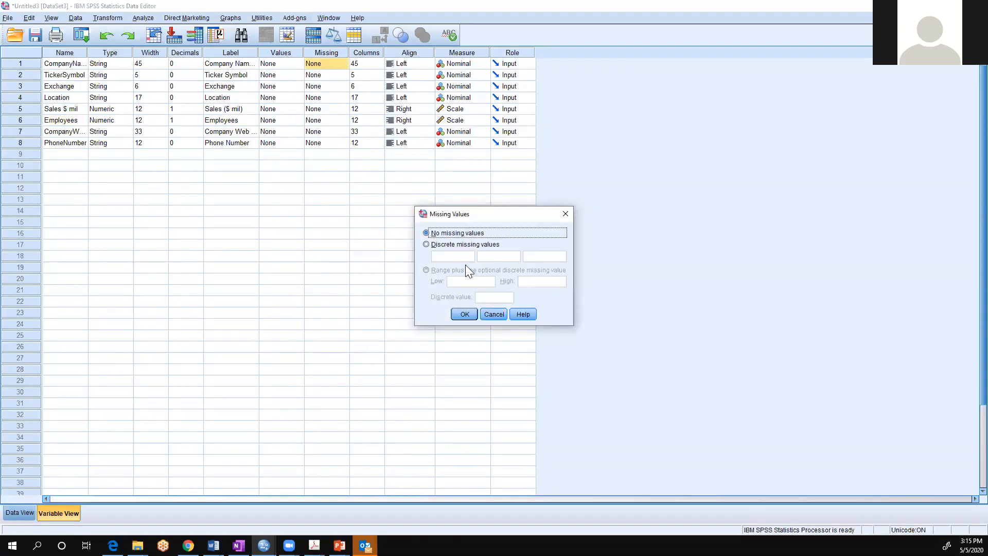
click(427, 245)
click(443, 256)
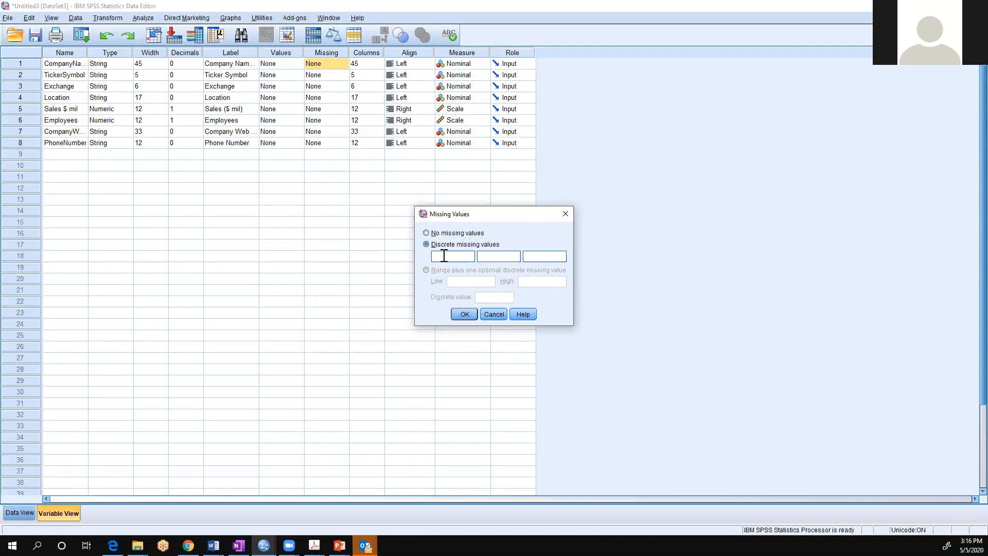
text(99)
click(464, 312)
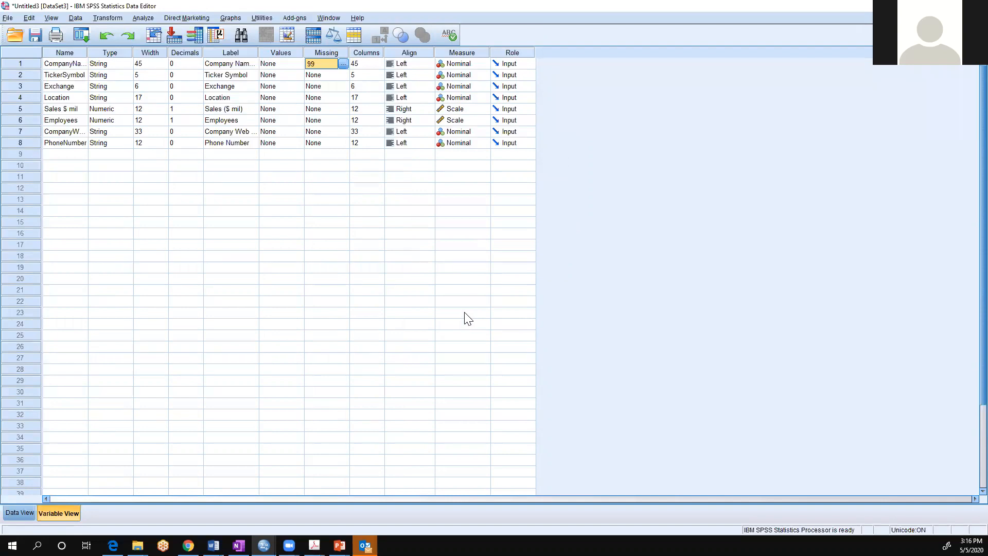
- Review the measurement level choices for the company name and Sales $ mil variables, keeping Scale for Sales $ mil
click(484, 64)
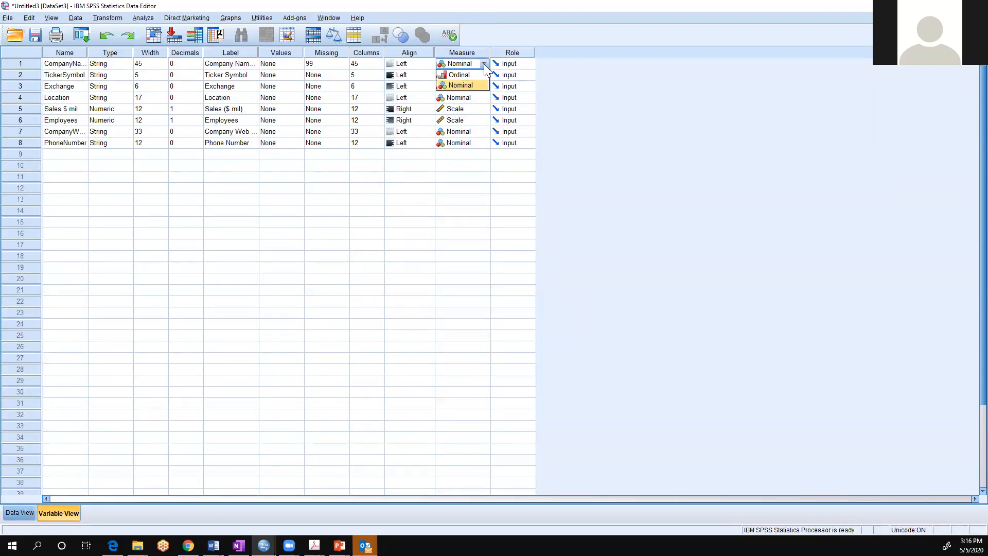
click(479, 101)
click(482, 108)
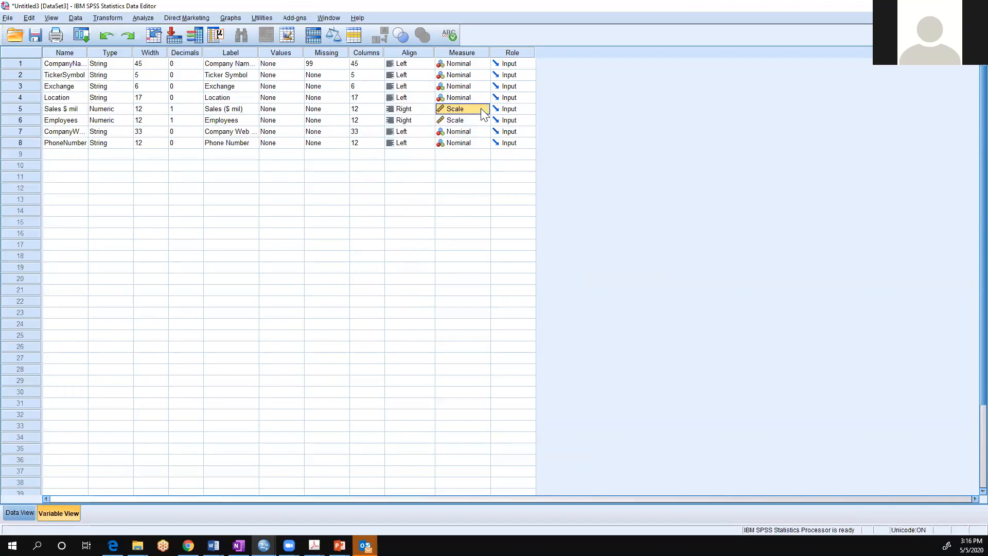
click(483, 109)
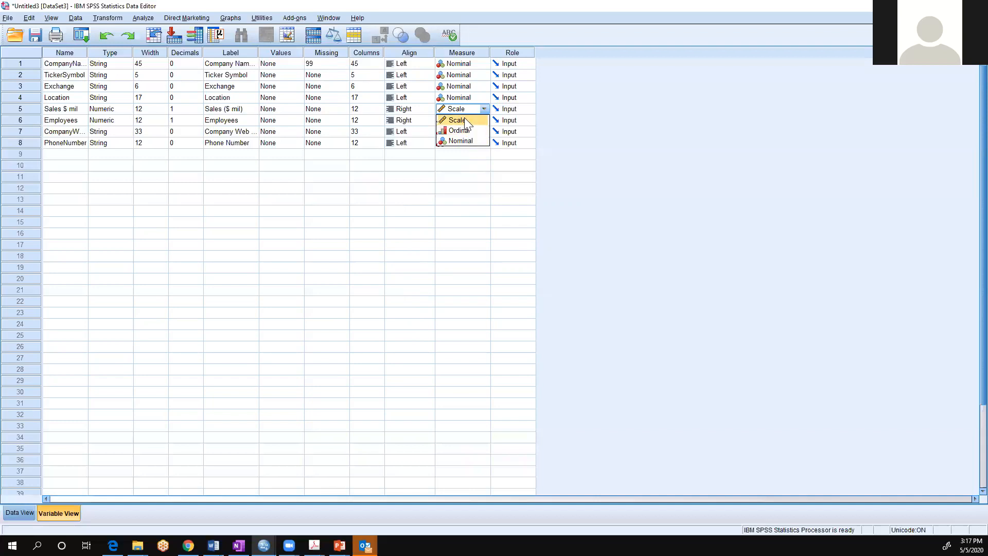
click(464, 119)
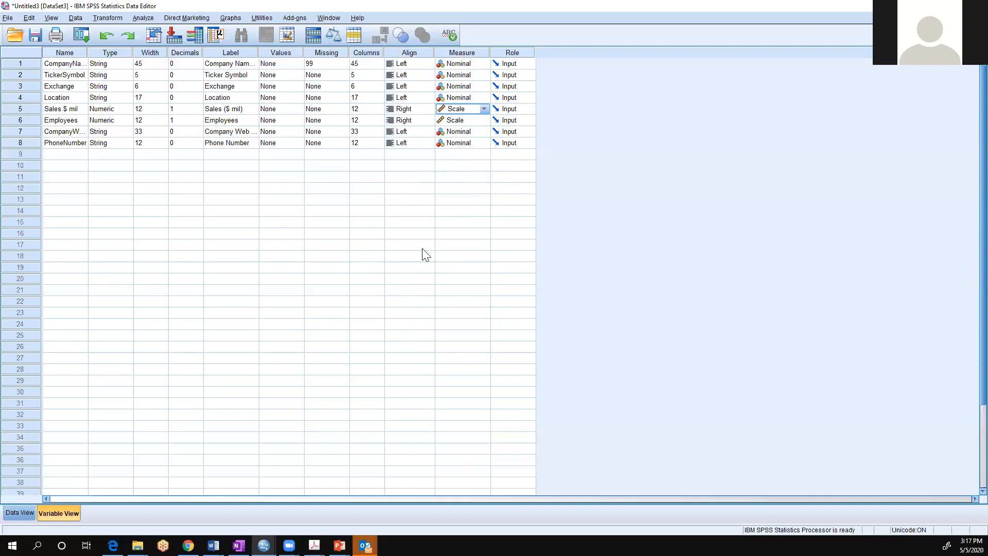
- Run Descriptives on Sales ($ mil) and Employees with the mean, standard deviation, minimum and maximum
click(20, 513)
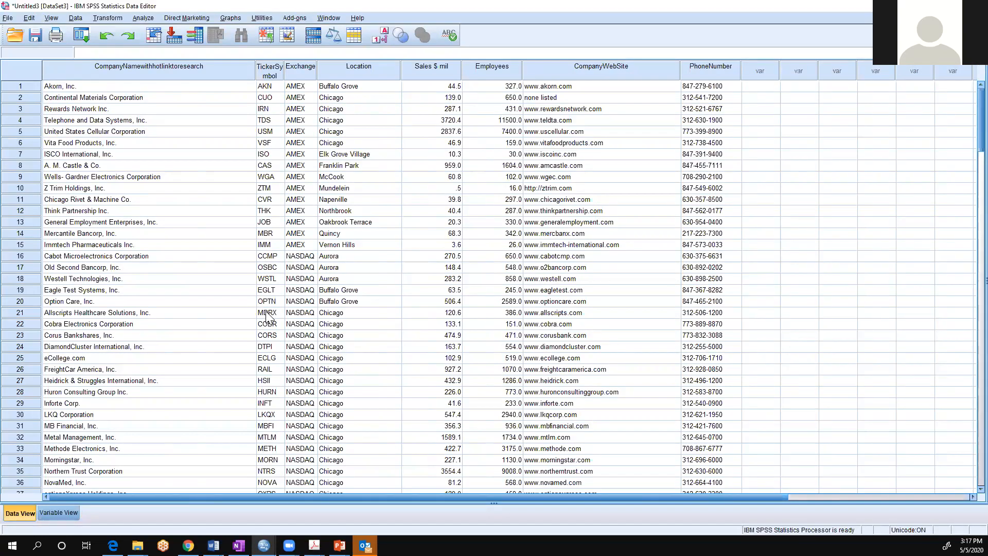
click(140, 19)
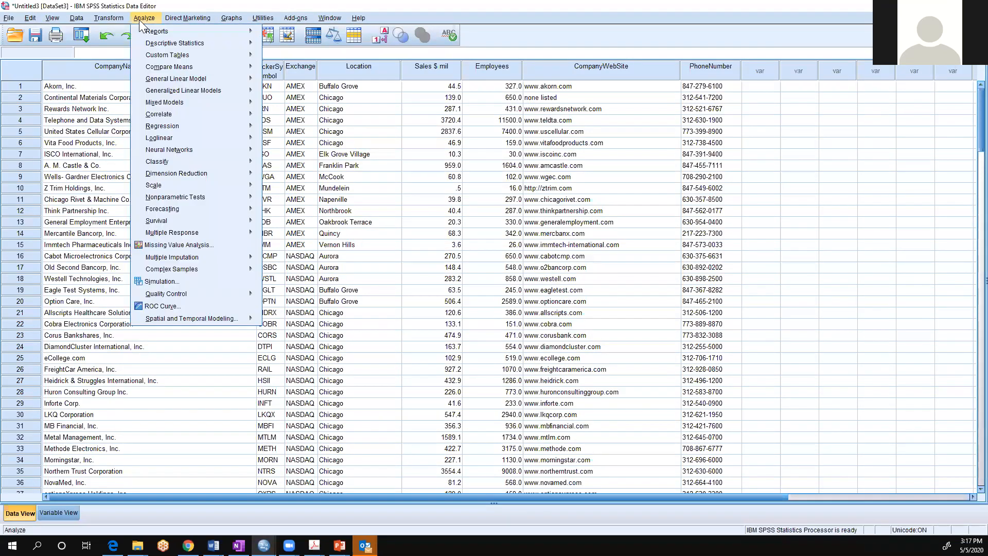
mouse_move(155, 43)
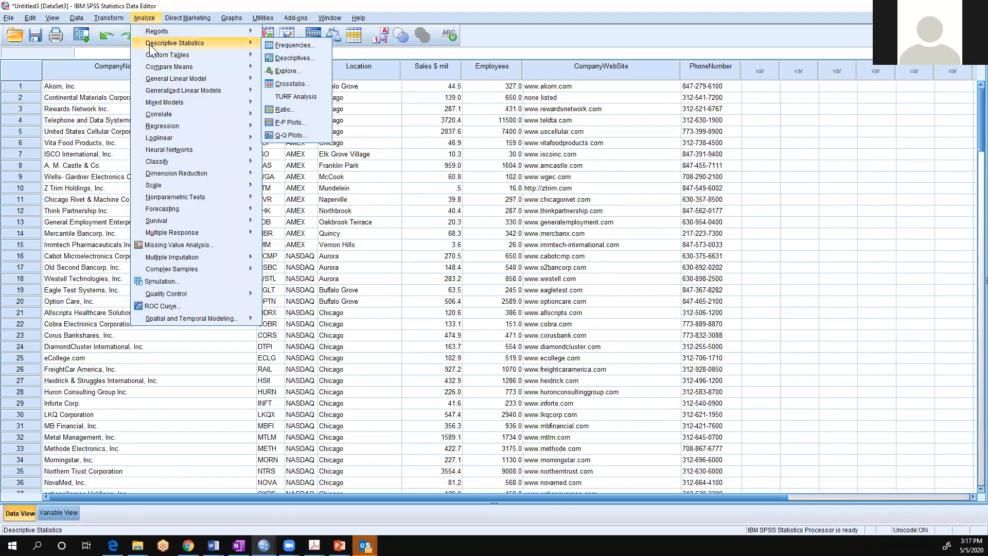
click(290, 56)
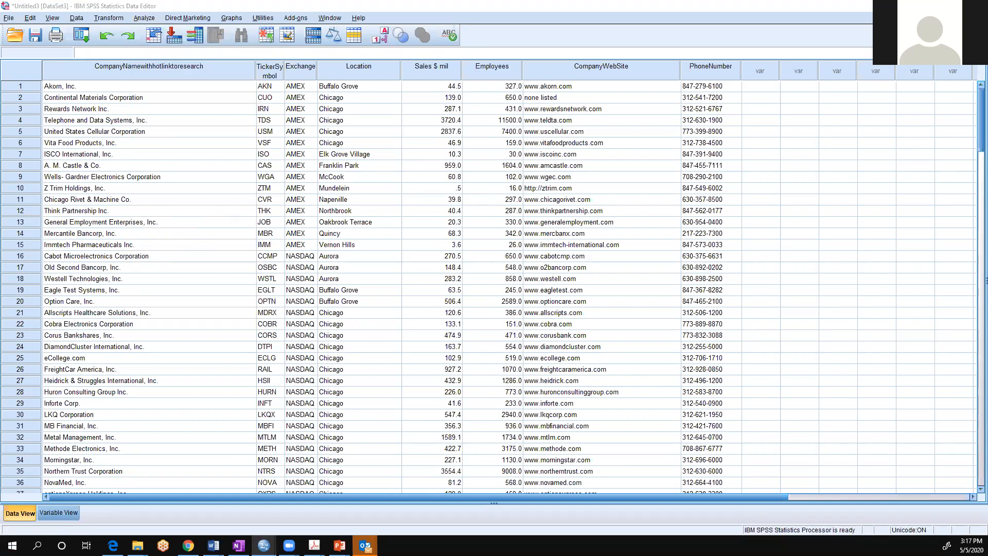
click(400, 239)
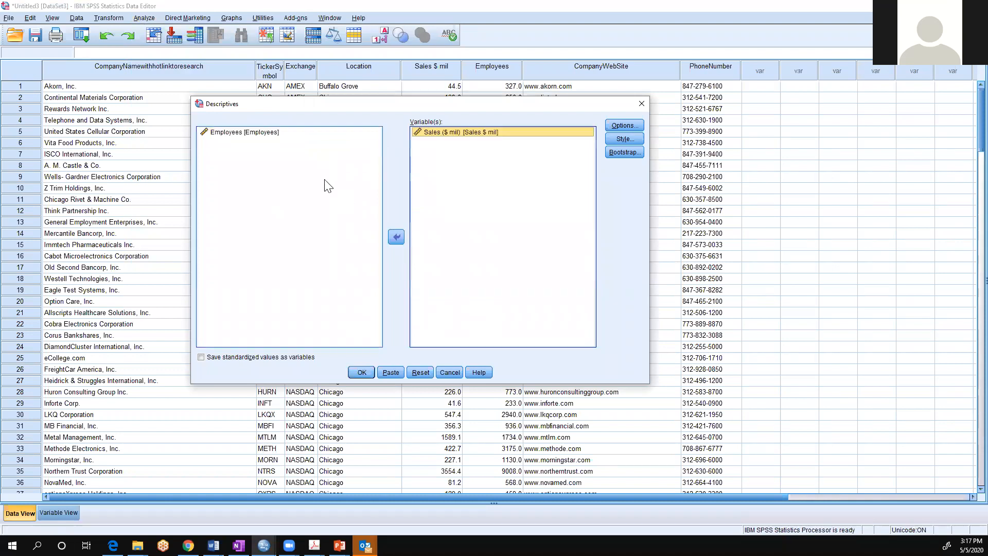
click(297, 135)
click(396, 237)
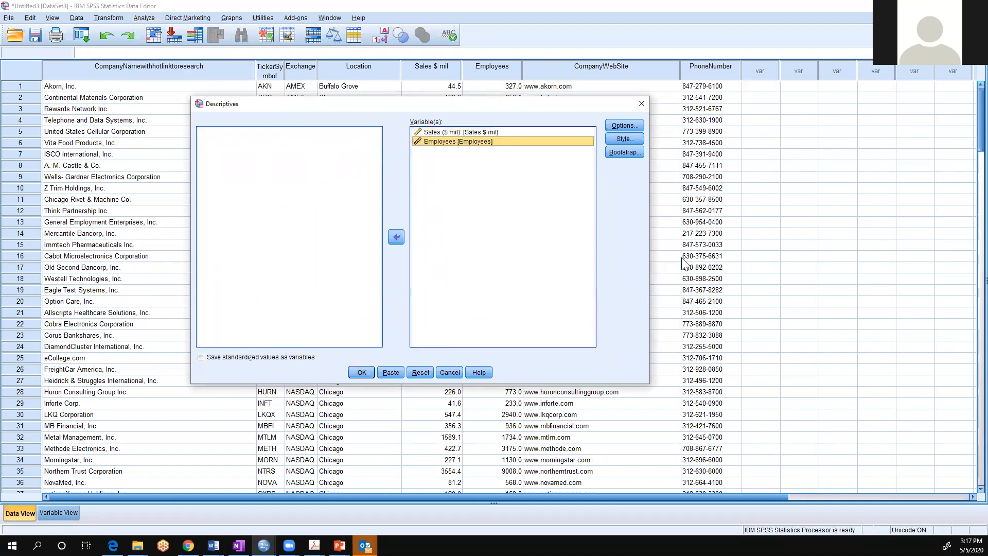
click(623, 127)
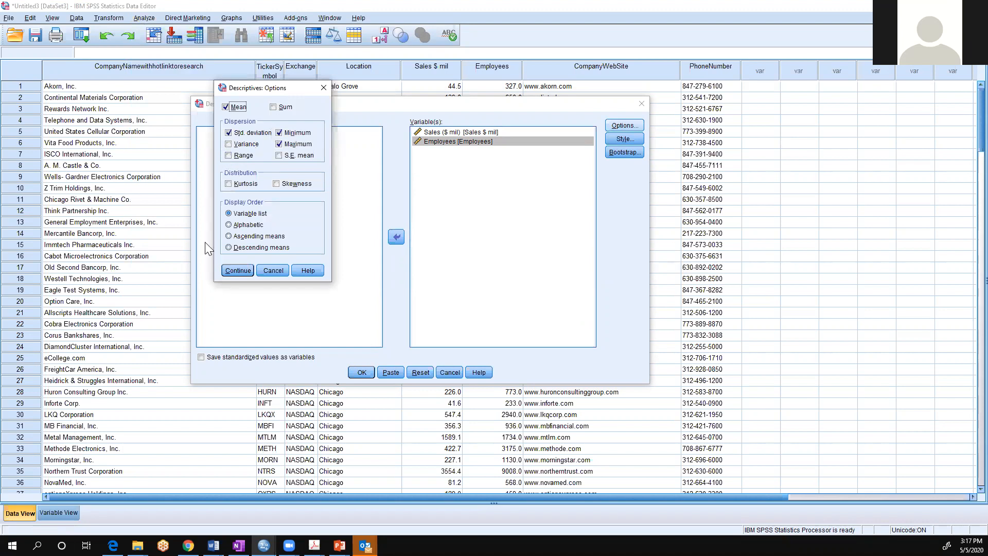
click(245, 271)
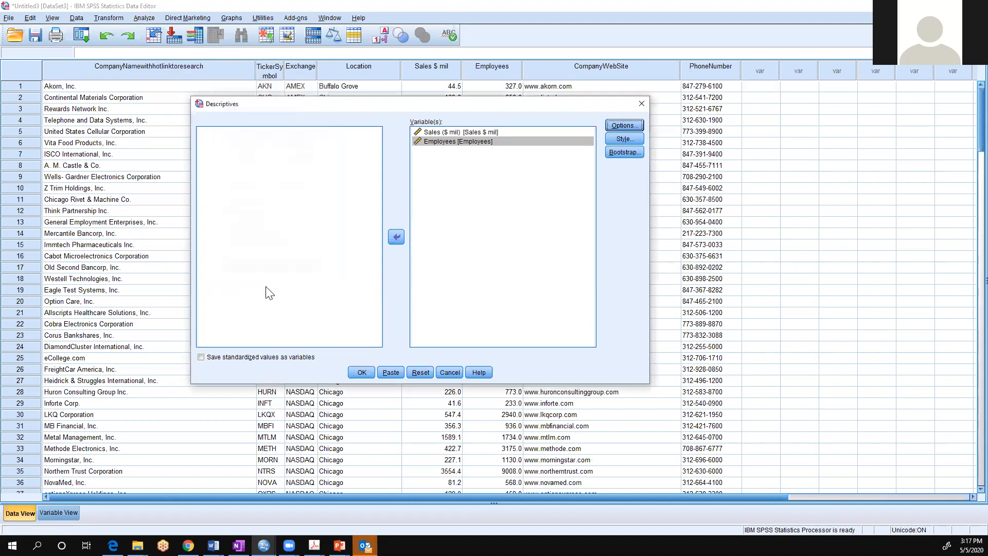
click(362, 371)
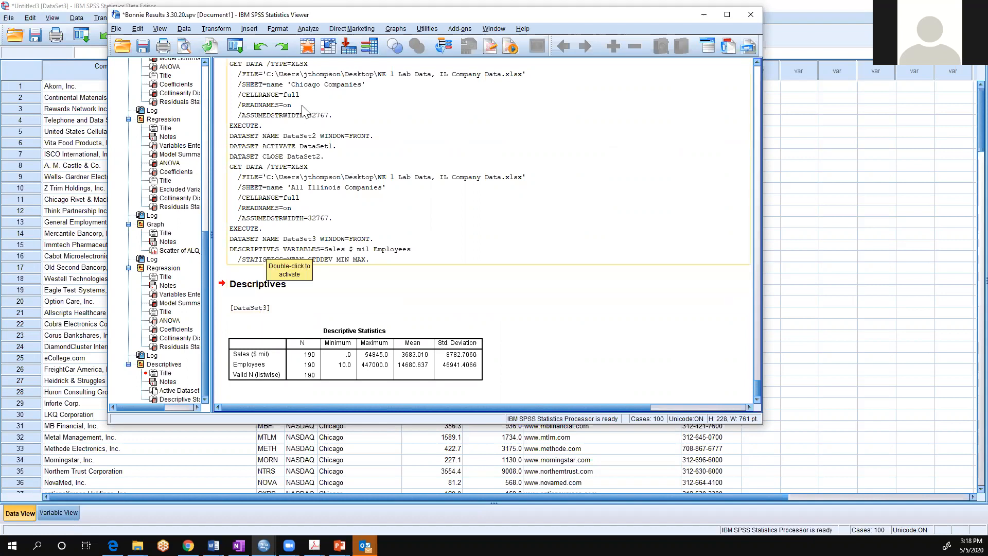
- Review the import syntax and the Descriptive Statistics table in the output viewer, and minimize the viewer
scroll(360, 152, up, 2)
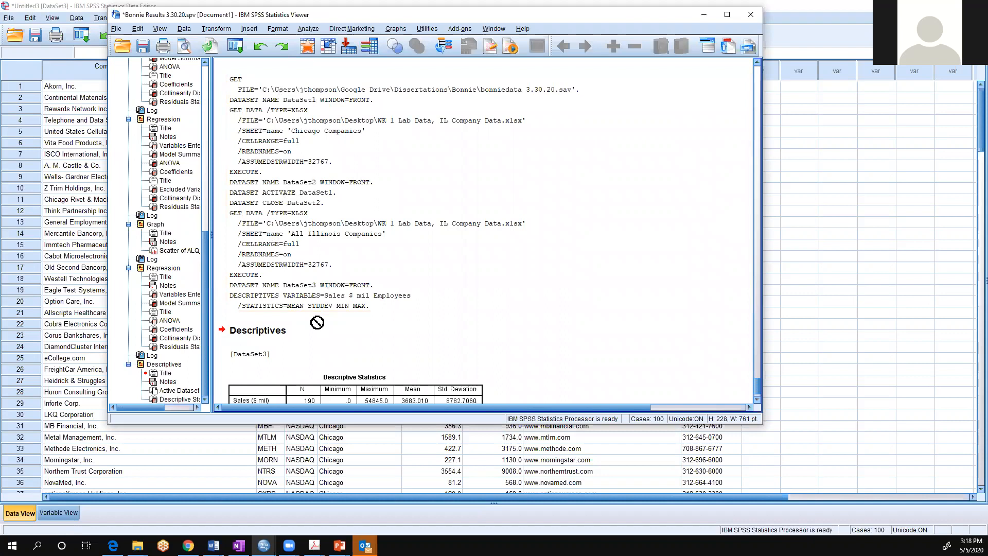
scroll(362, 329, down, 2)
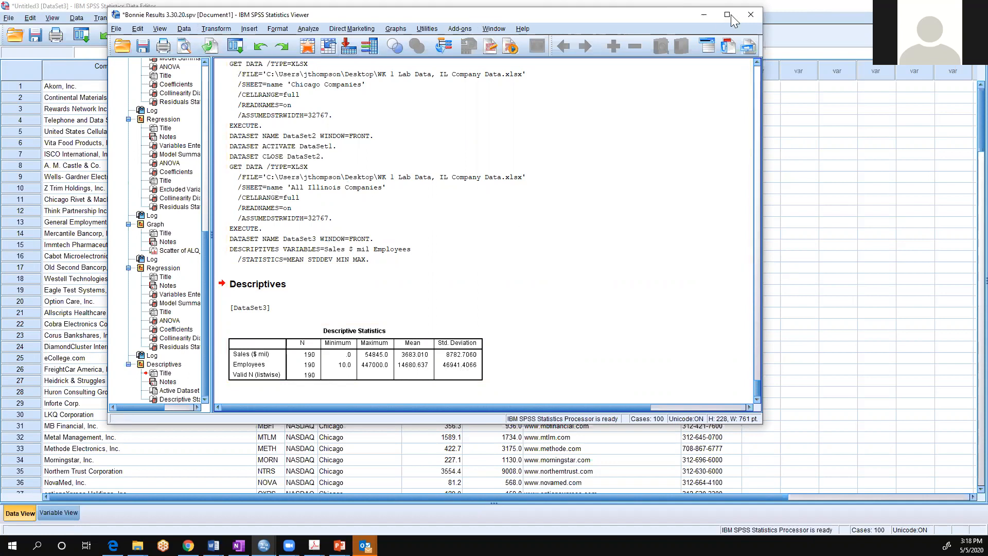
click(703, 16)
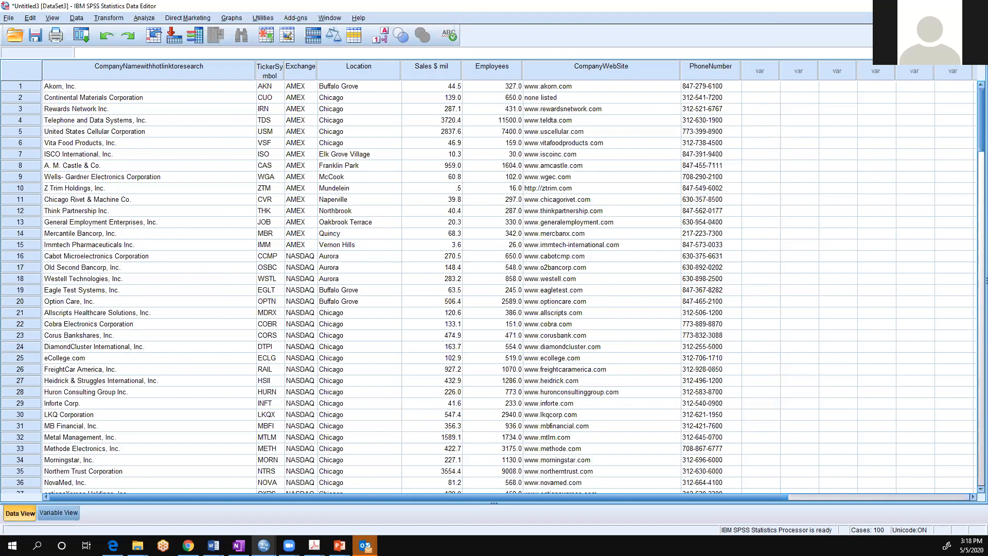
- Shrink the dataset window to consult the Week 1 student lab guide PDF, and maximize the dataset again
click(952, 6)
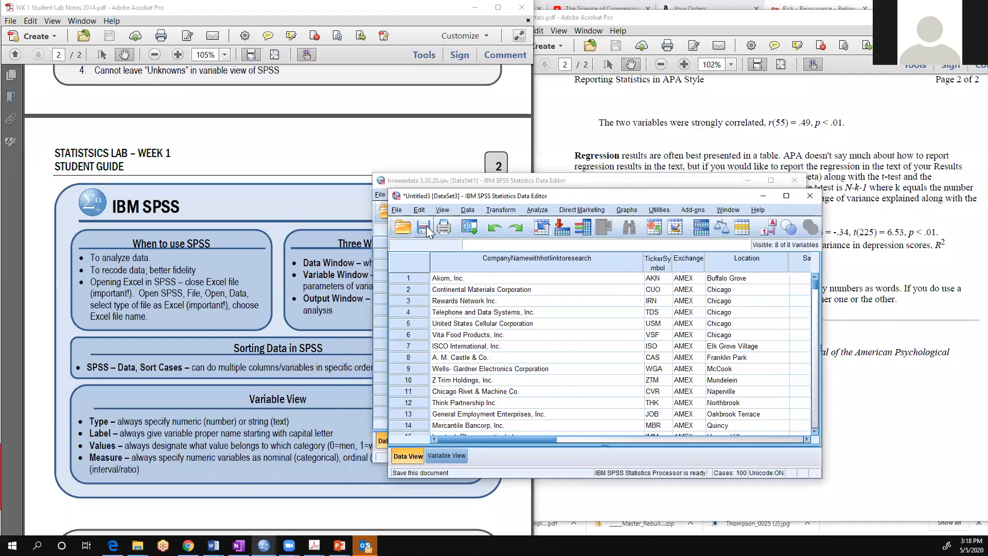
click(242, 199)
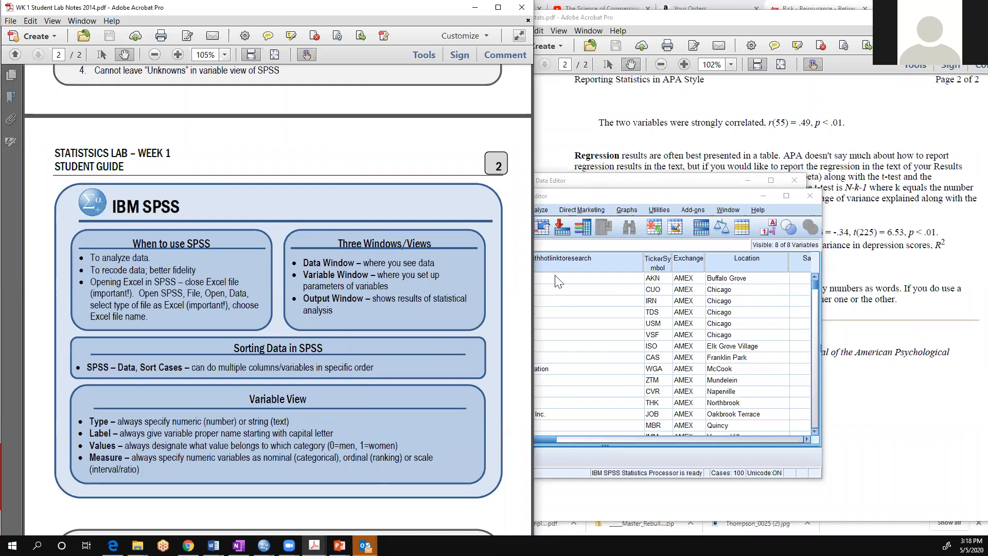
click(597, 196)
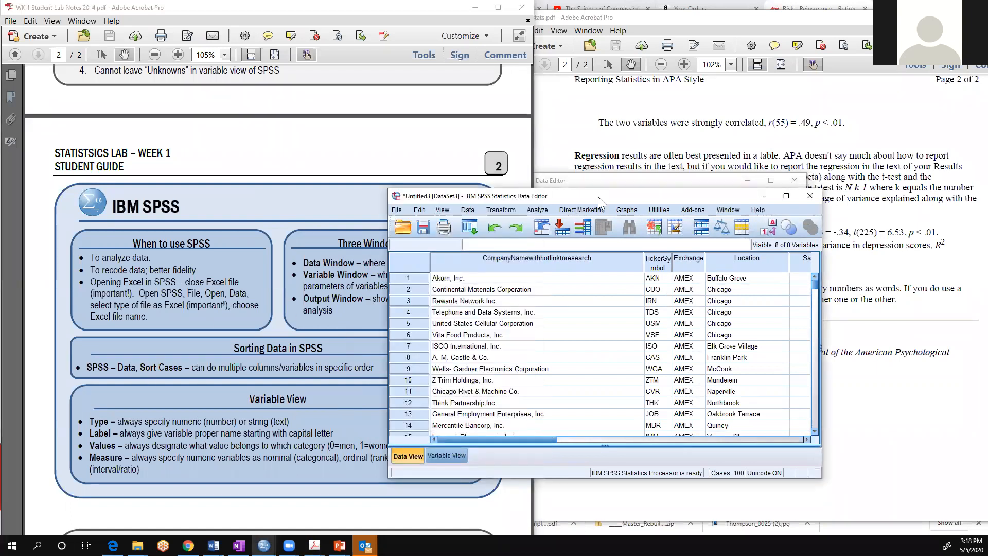
click(785, 196)
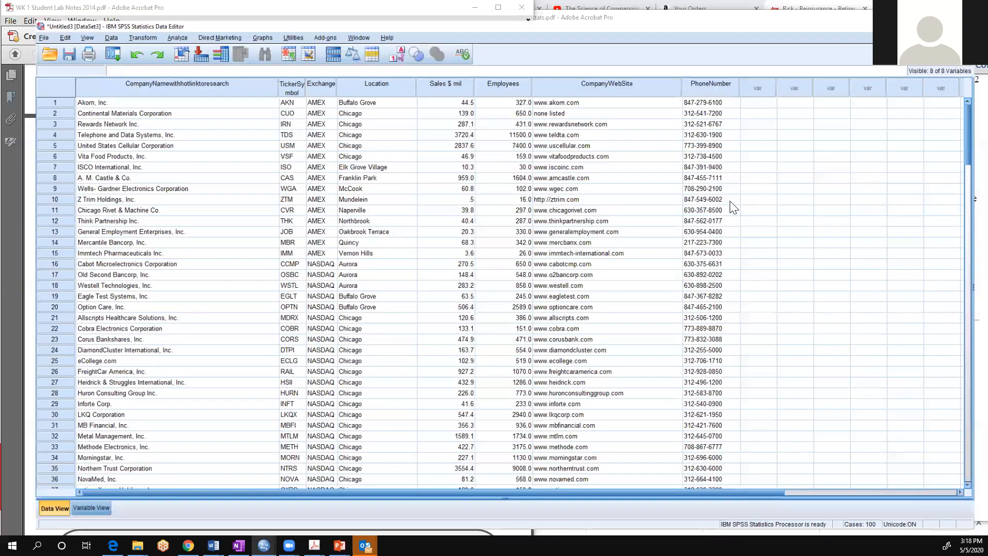
- Sort the cases by Location and then Sales ($ mil), both in ascending order
click(78, 18)
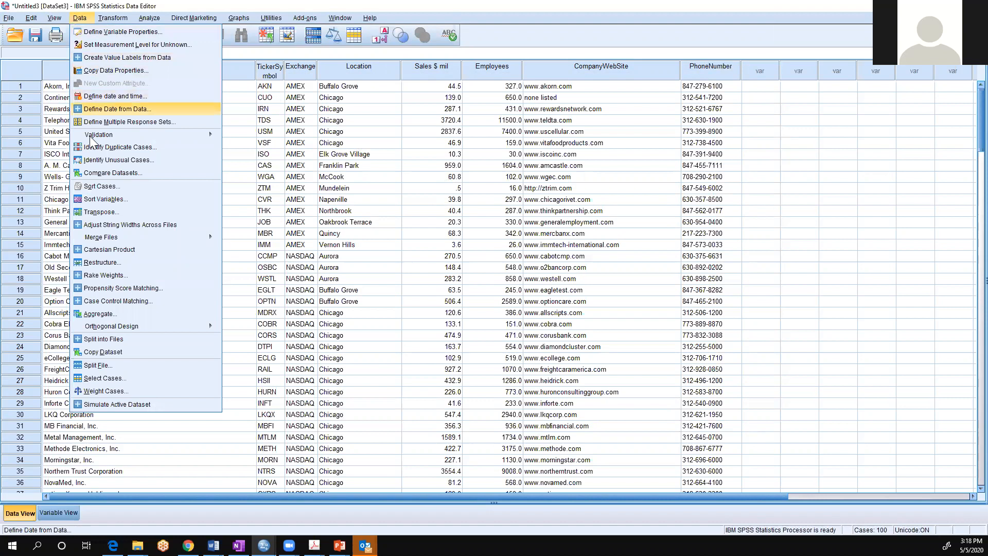
click(109, 191)
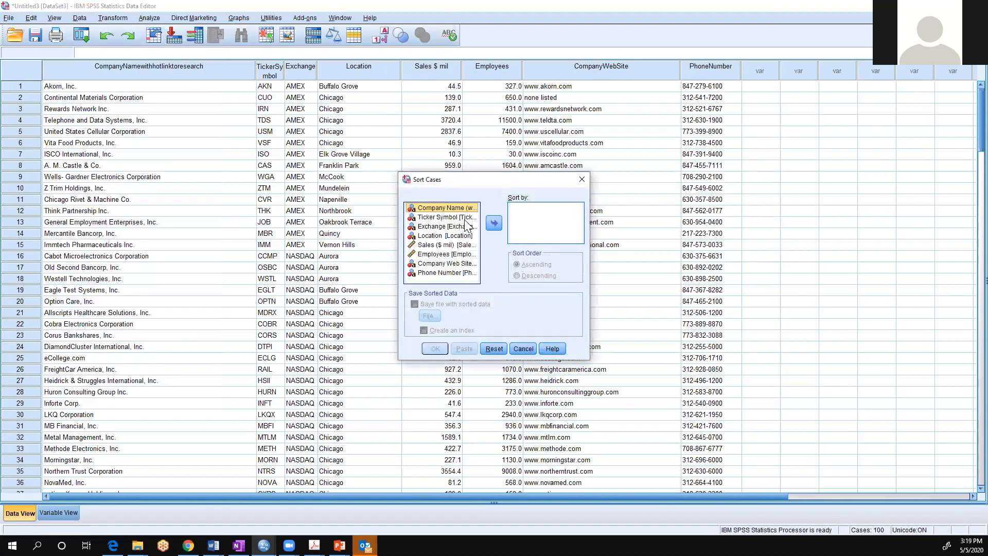
click(445, 236)
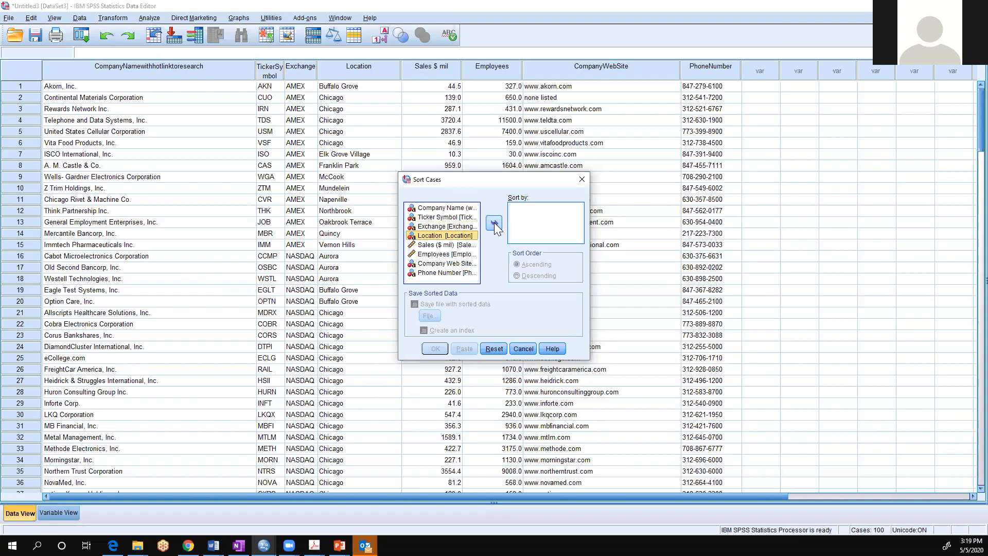
click(494, 222)
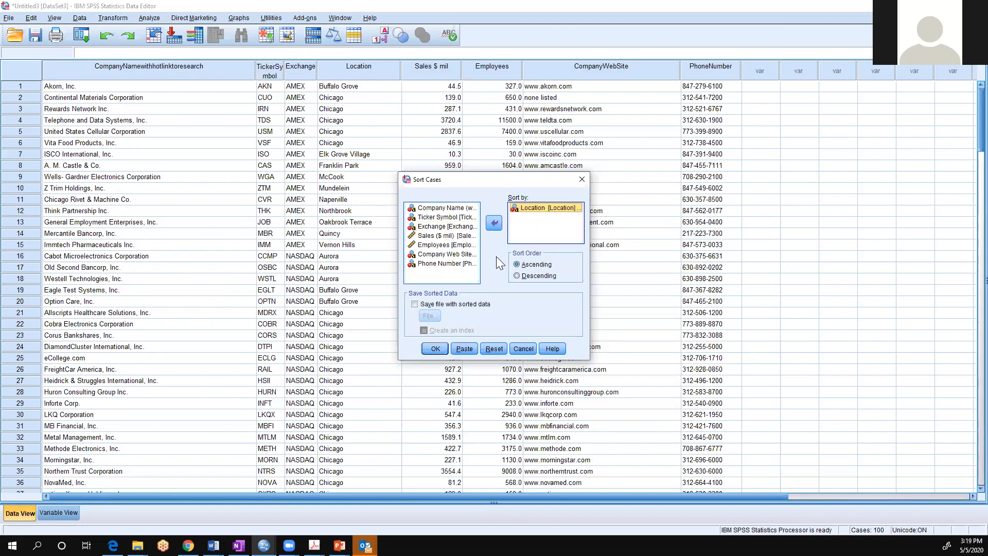
click(437, 236)
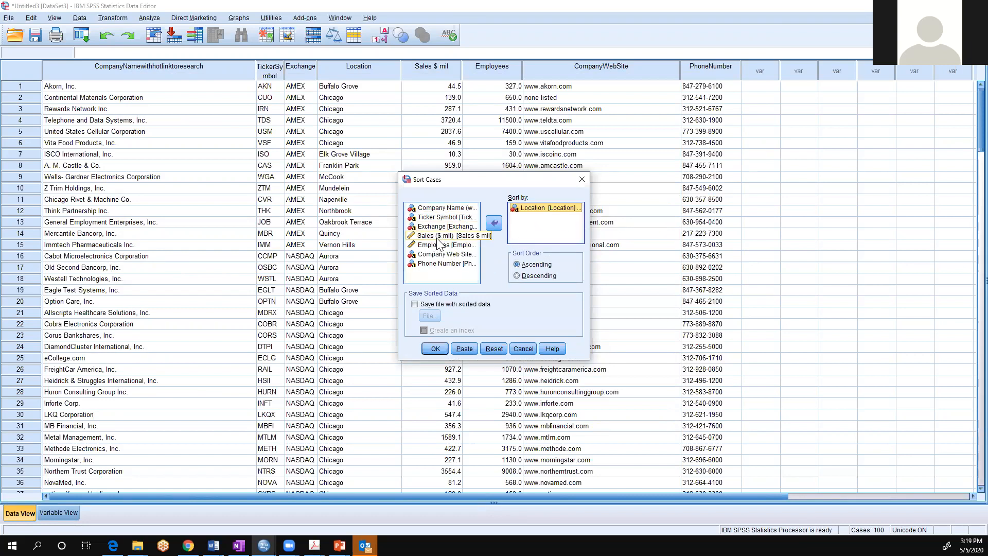
click(494, 223)
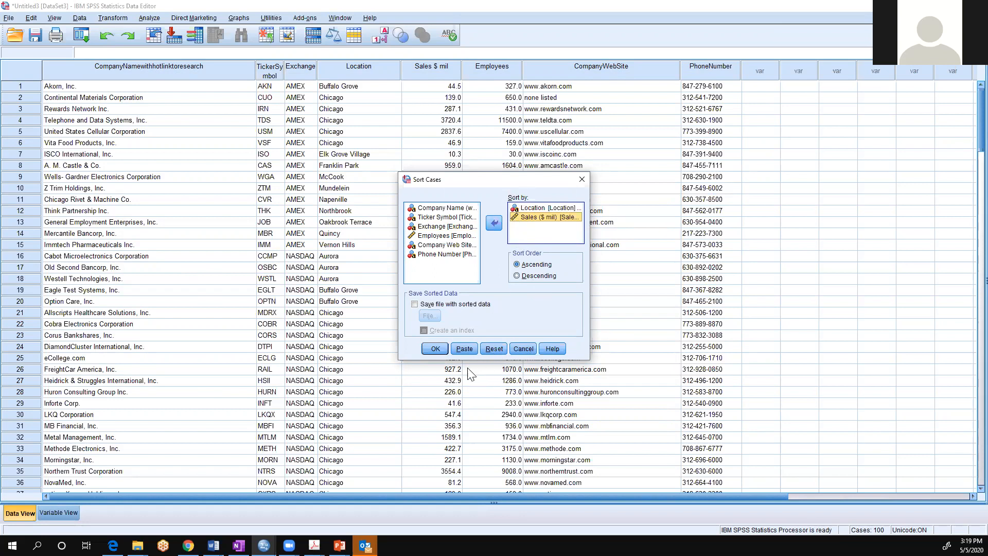
click(434, 348)
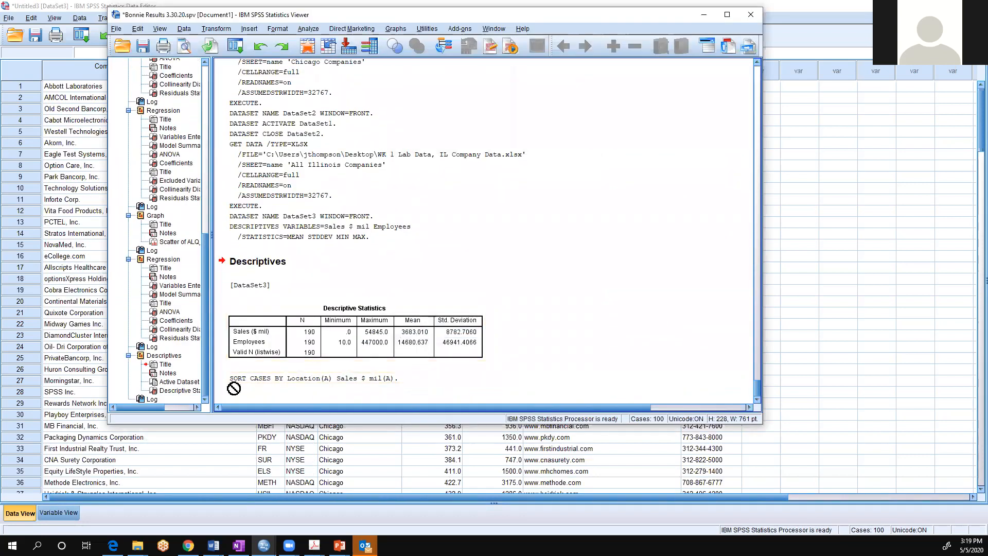
- Switch to the Week 1 student lab guide PDF in Adobe Acrobat and review its SPSS, APA formatting and Excel sections
click(795, 382)
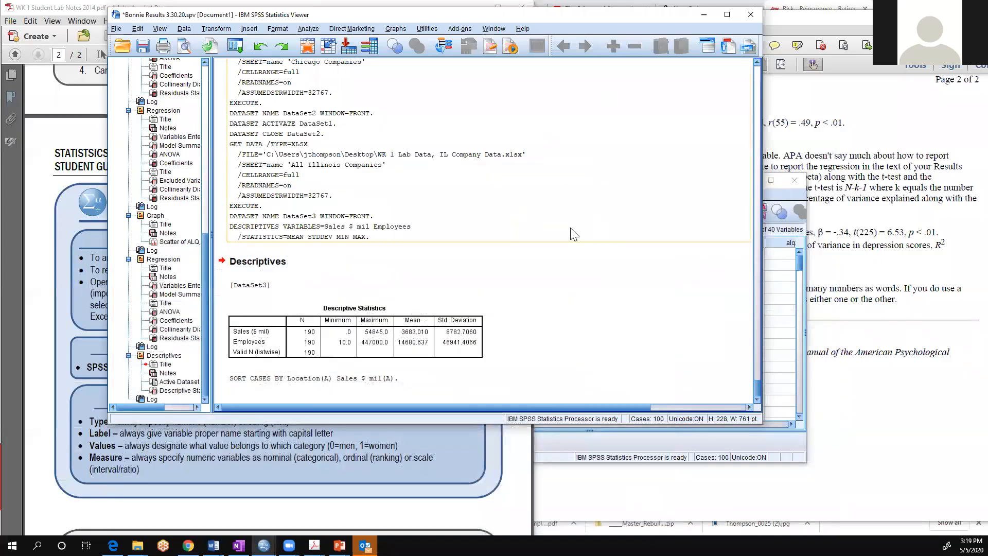
click(417, 481)
scroll(417, 482, down, 3)
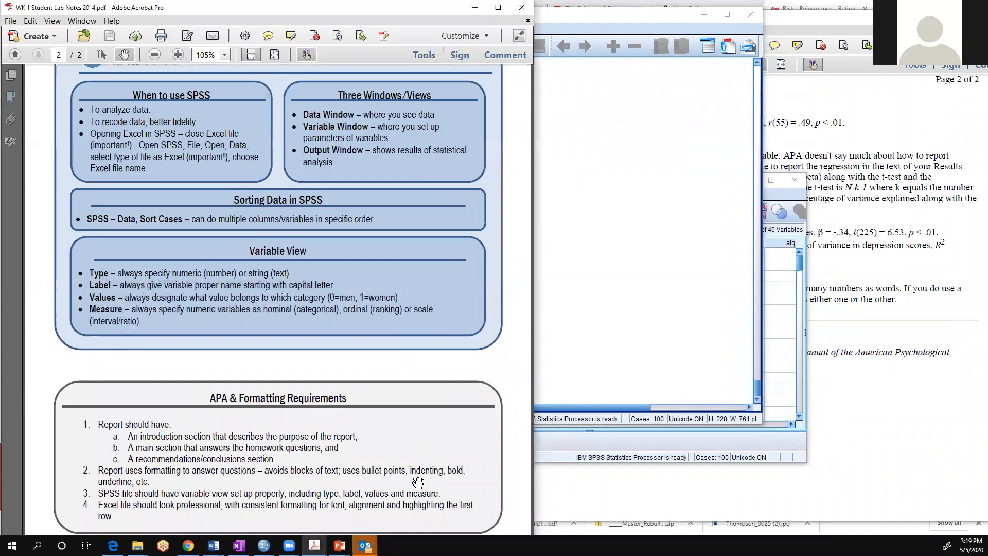
scroll(418, 482, down, 3)
scroll(418, 482, up, 20)
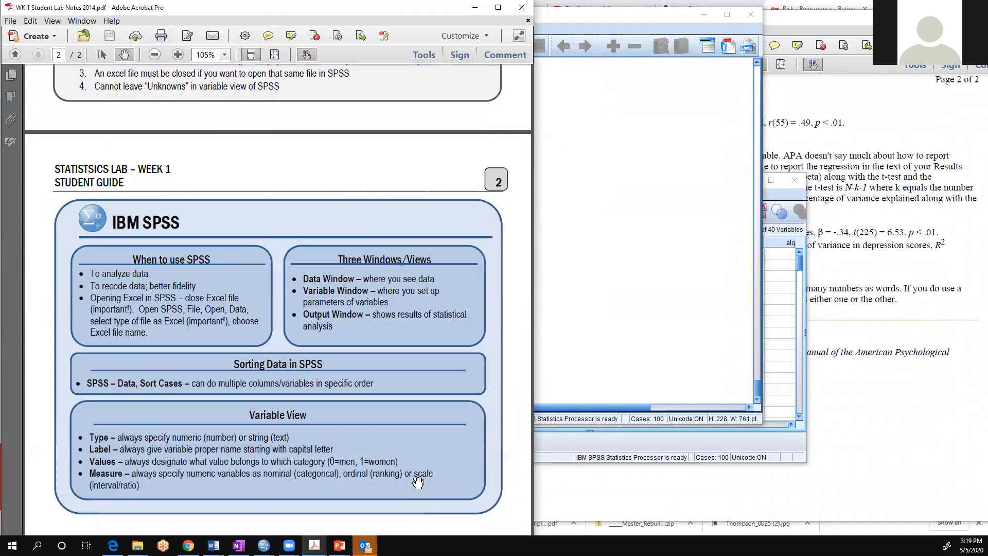
scroll(418, 482, up, 3)
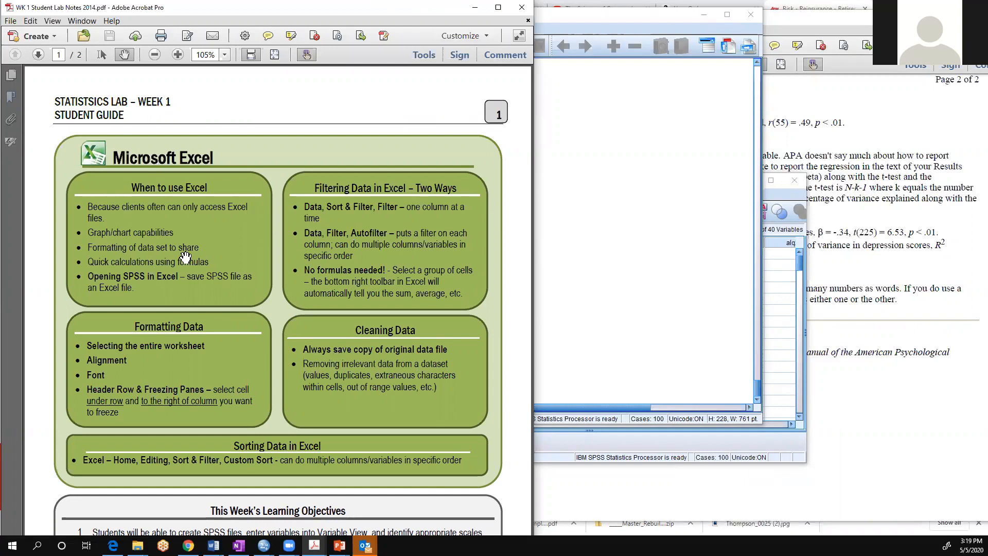
- Minimize the student lab guide PDF, the SPSS output viewer and the remaining SPSS data window
click(475, 7)
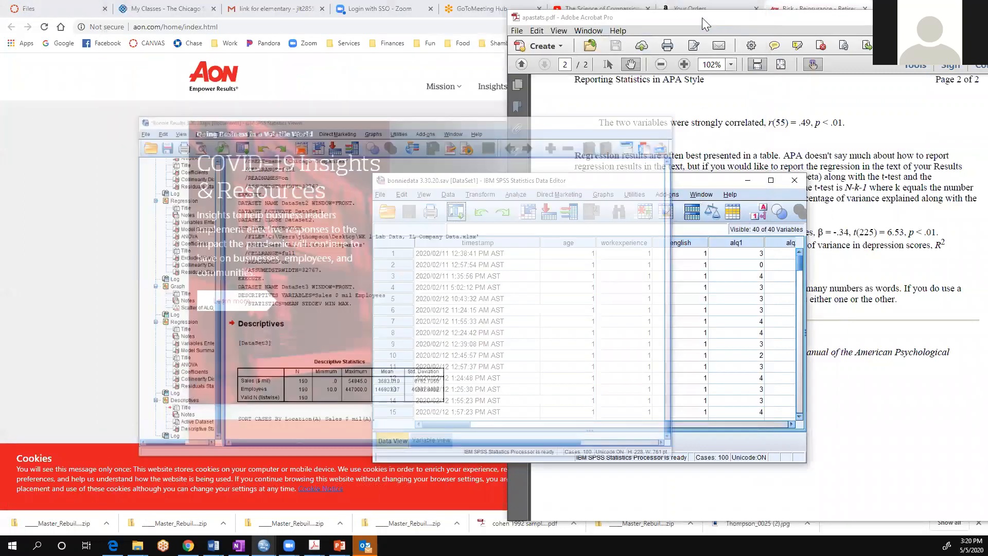
click(703, 16)
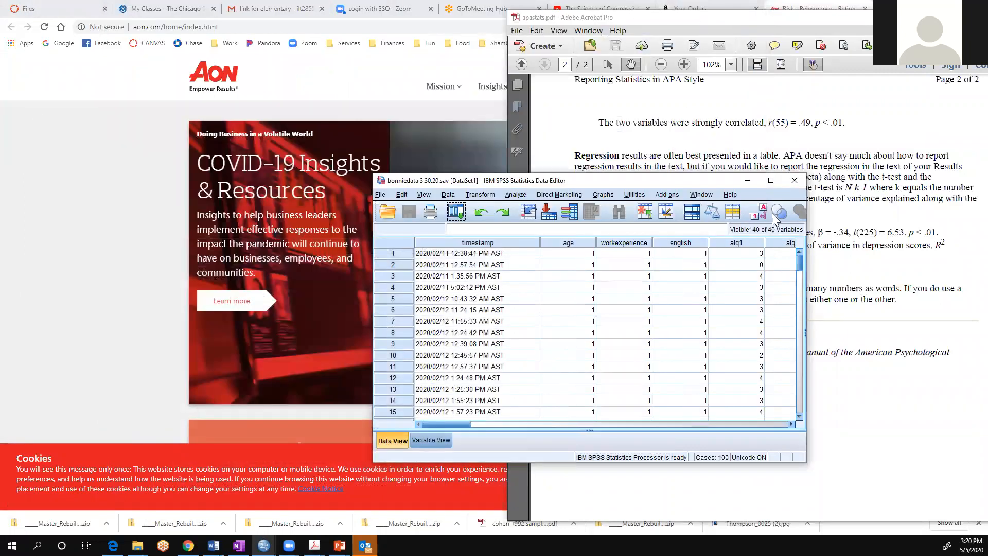
click(748, 181)
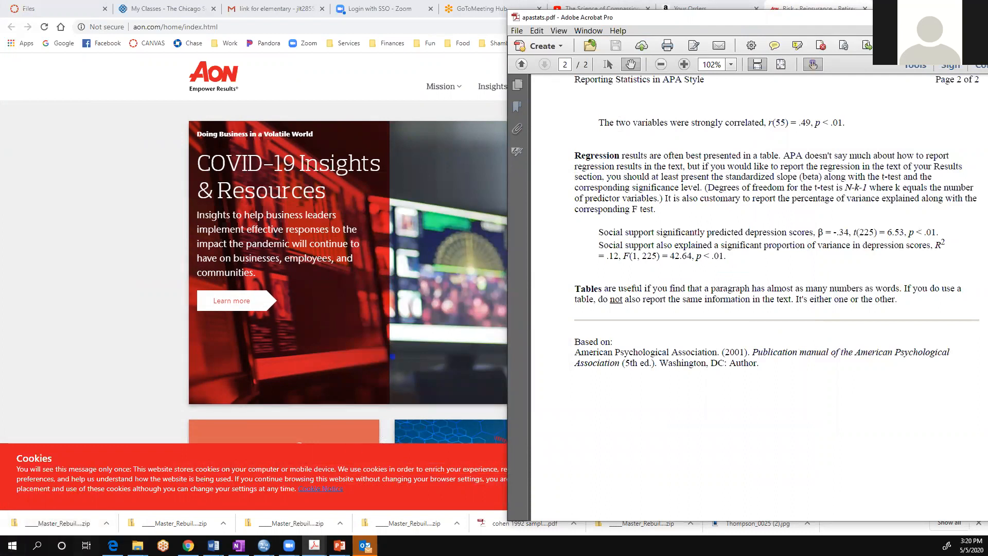
- Review the Week 1 lab files folder in File Explorer, close it, and move the apastats.pdf window fully into view
click(137, 545)
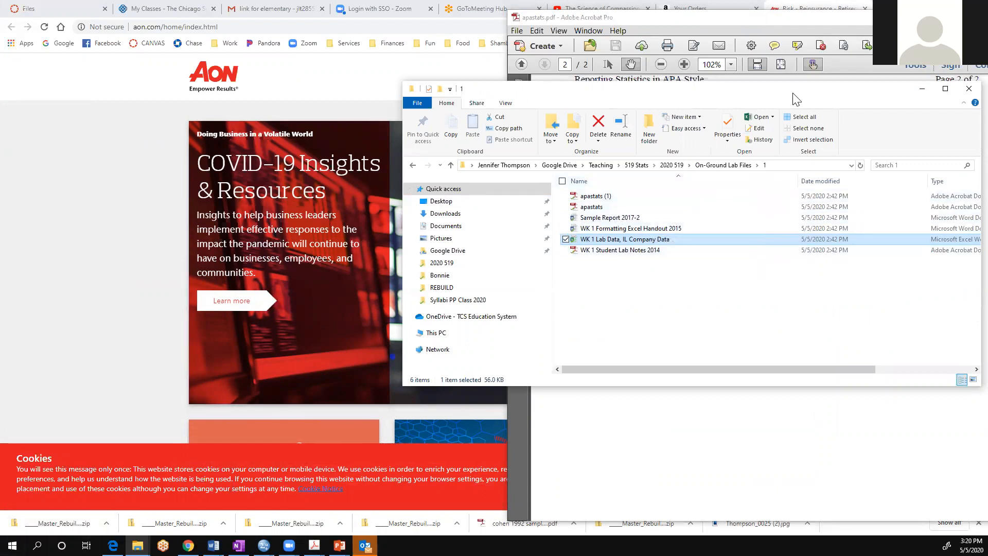
drag(793, 93, 534, 67)
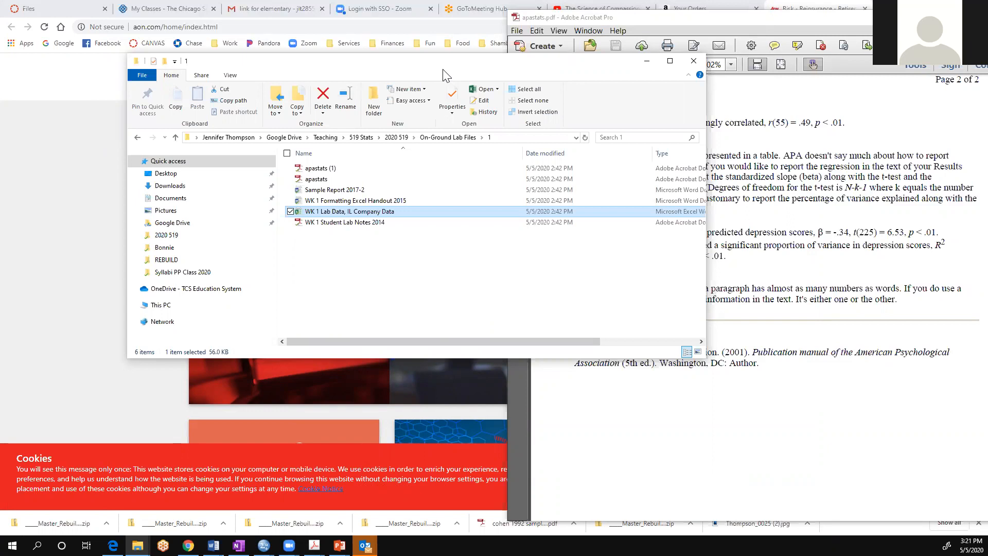
click(694, 62)
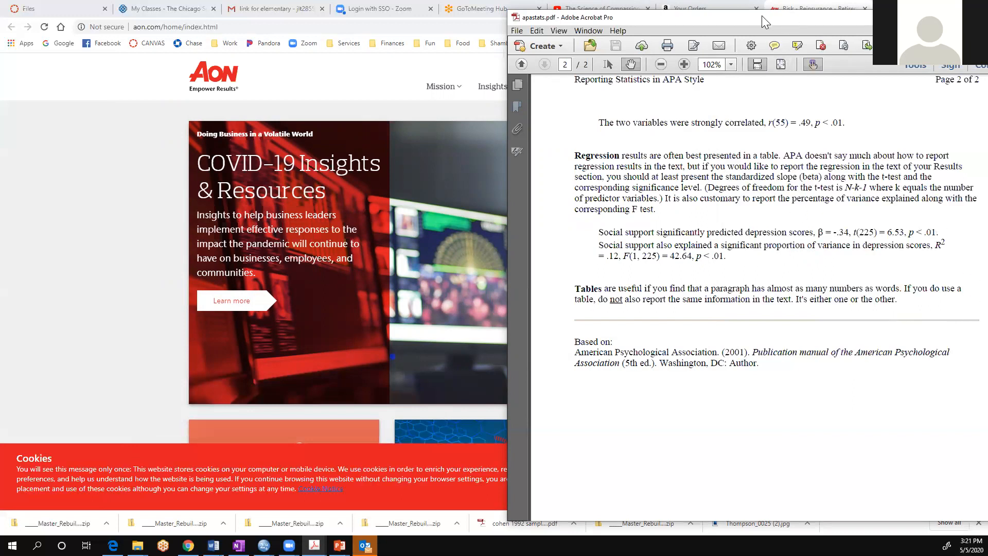
drag(762, 16, 672, 17)
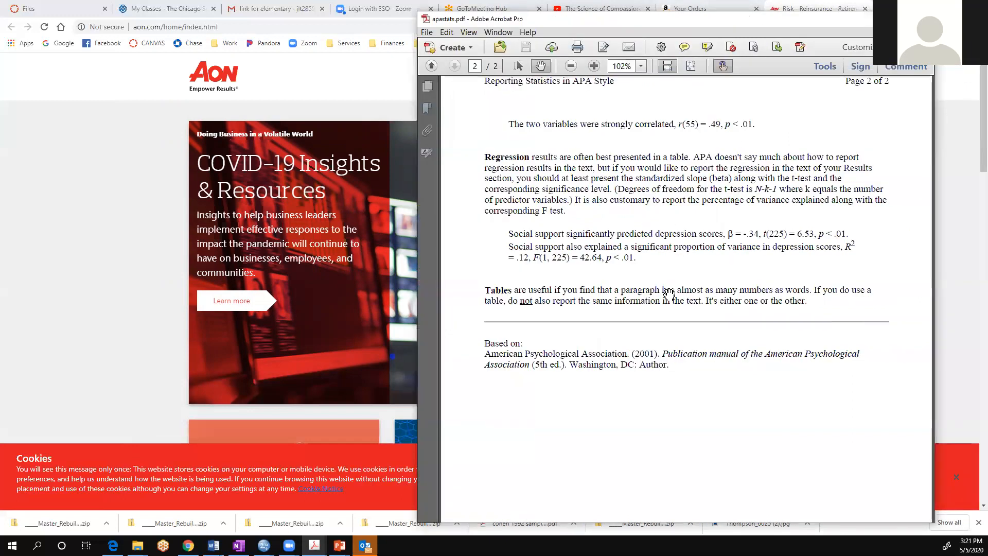